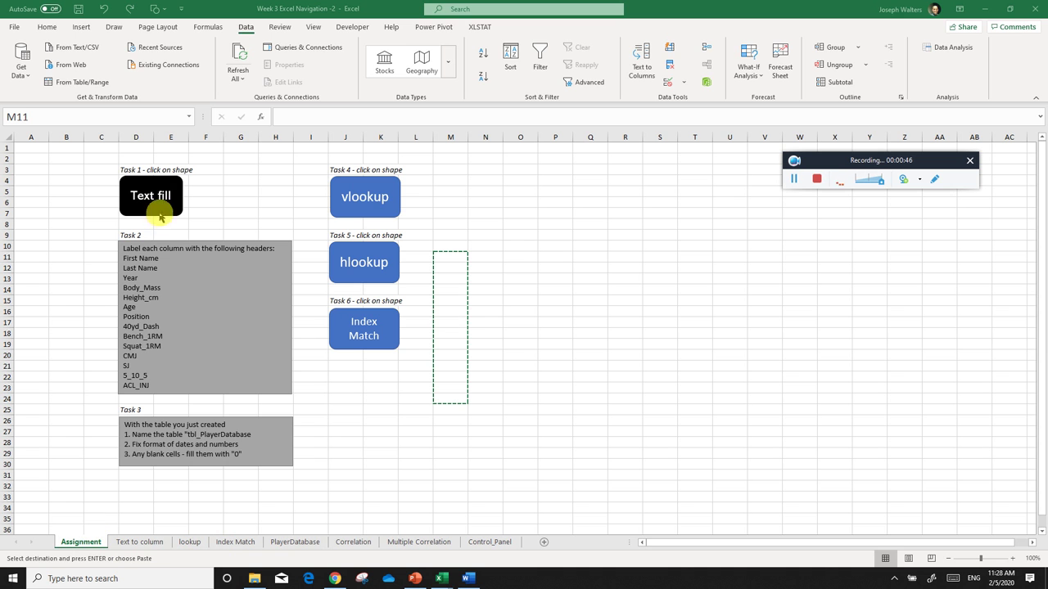
# - Open the Task 1 text fill data sheet from the Assignment sheet and select the first record in A11
pyautogui.click(243, 213)
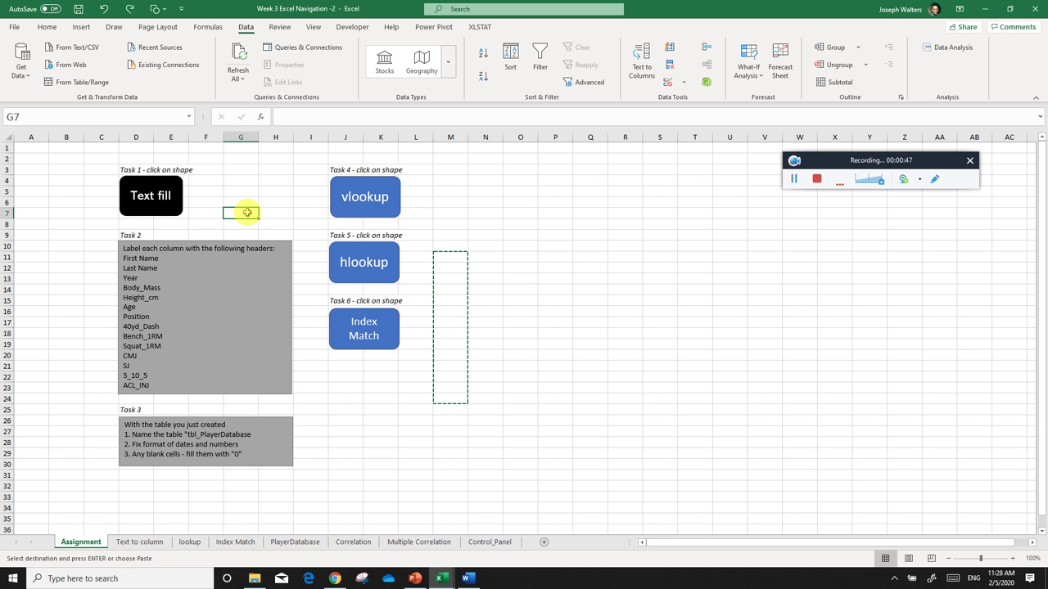
pyautogui.click(171, 189)
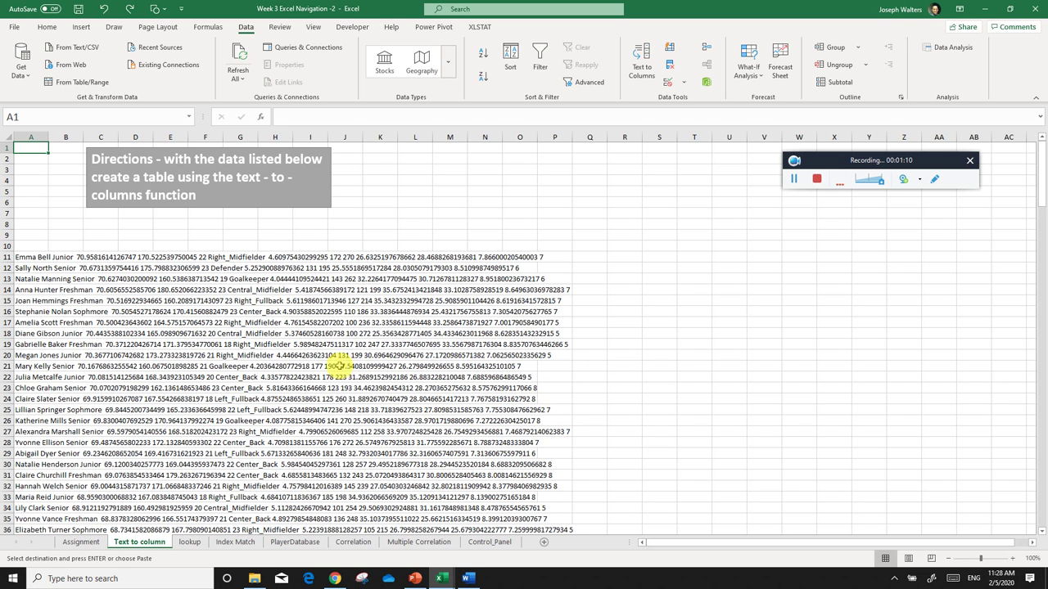
pyautogui.click(38, 258)
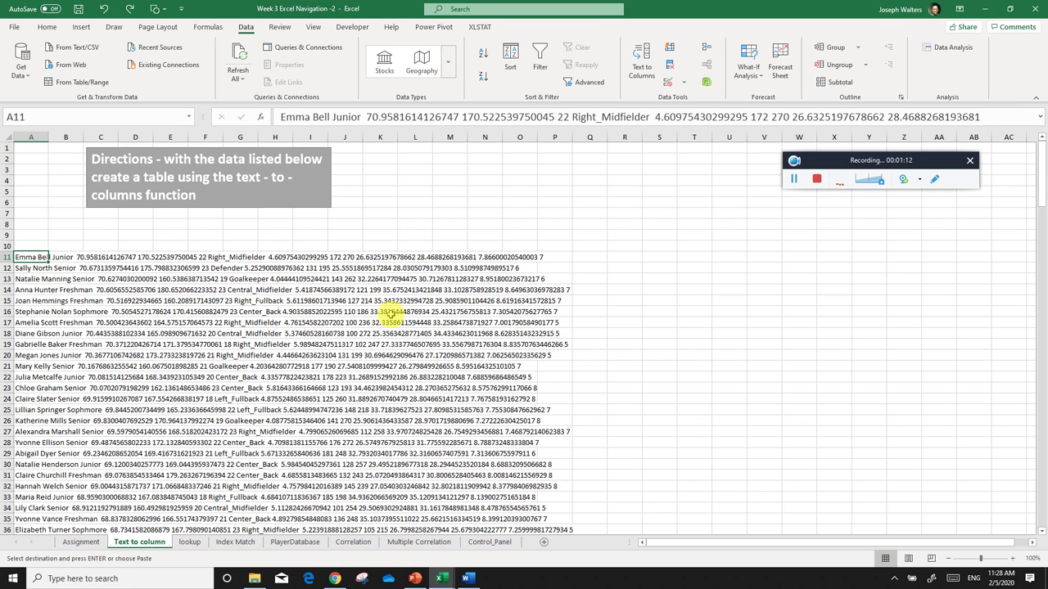
pyautogui.doubleClick(48, 137)
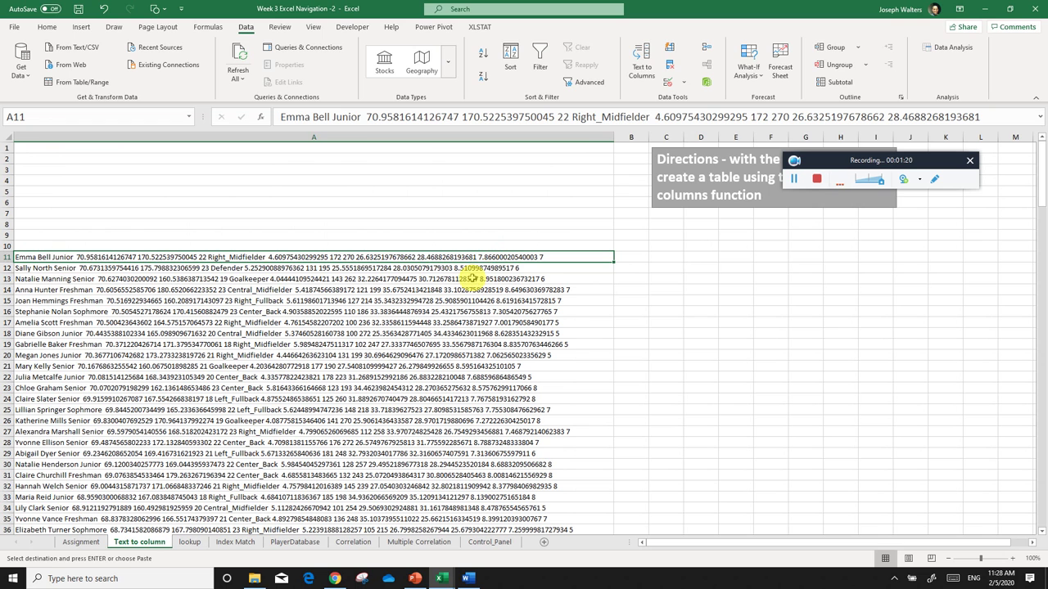
pyautogui.hotkey('ctrl', 'z')
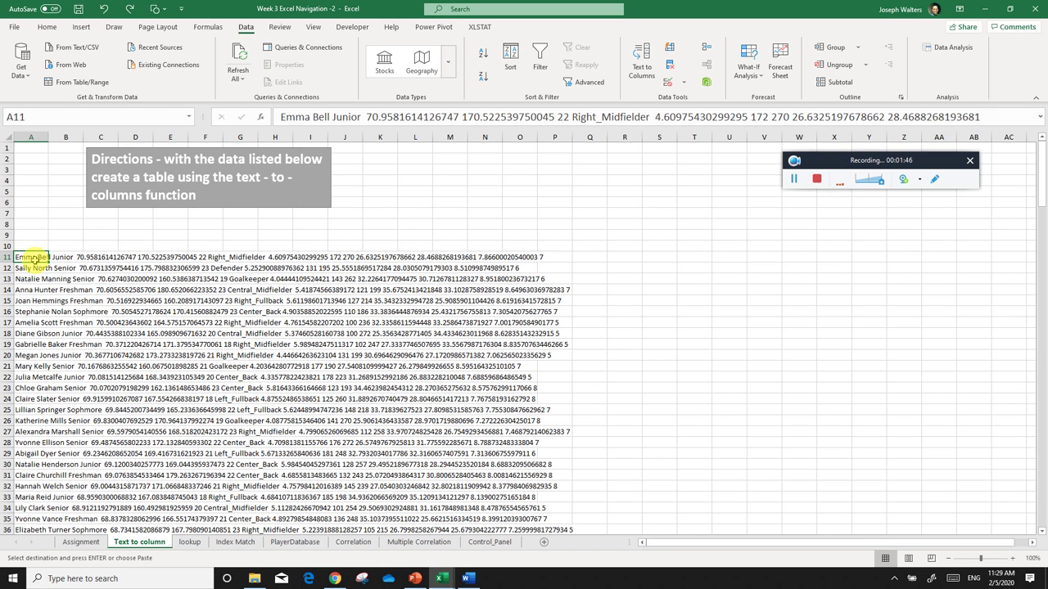
# - Select all records in A11:A210 and start Text to Columns with the Delimited data type
pyautogui.hotkey('ctrl', 'shift', 'Down')
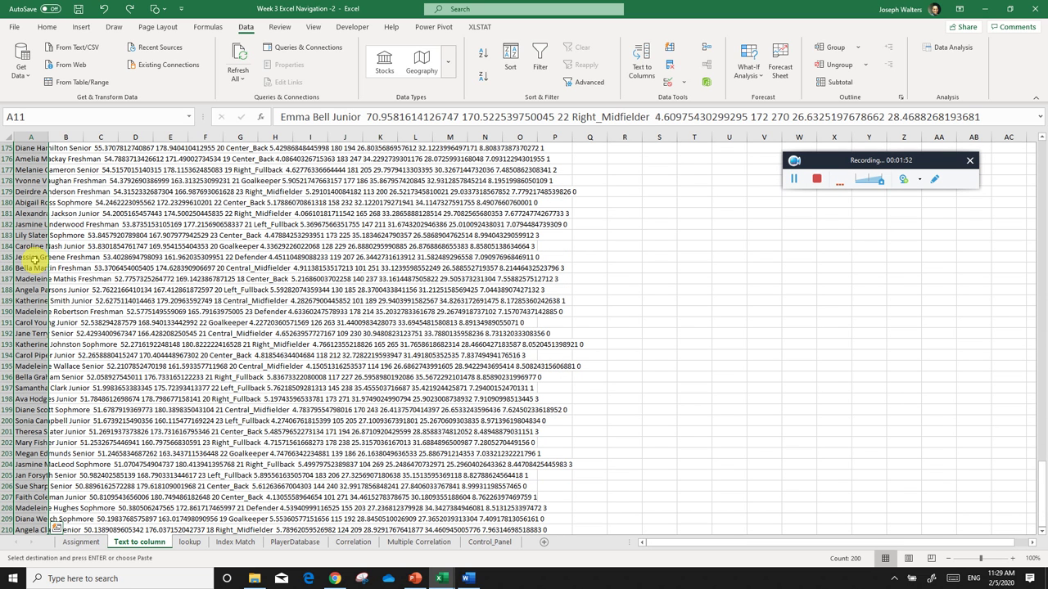
pyautogui.scroll(-2, 37, 311)
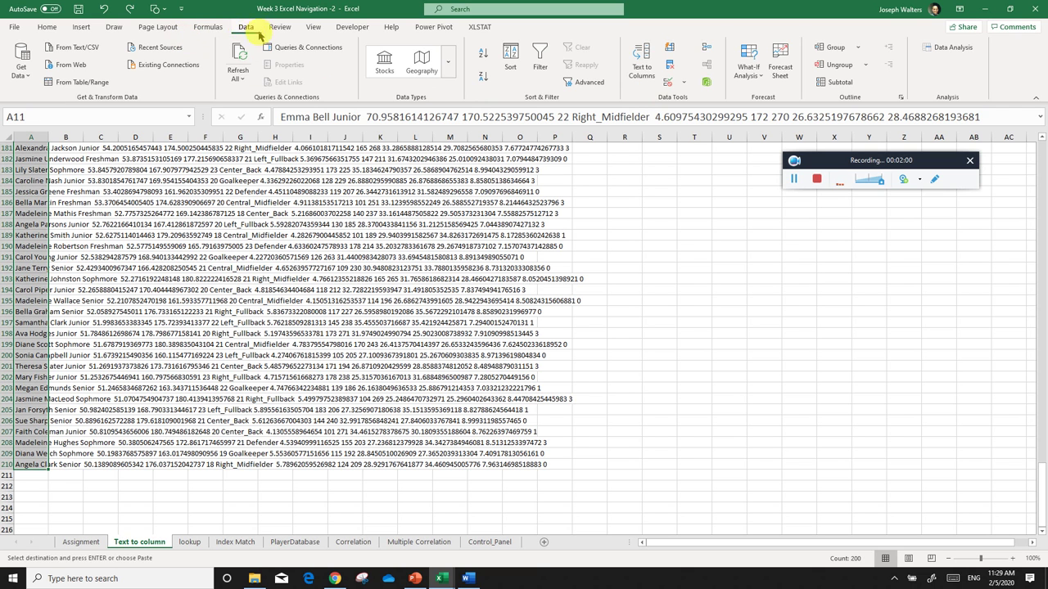
pyautogui.click(640, 60)
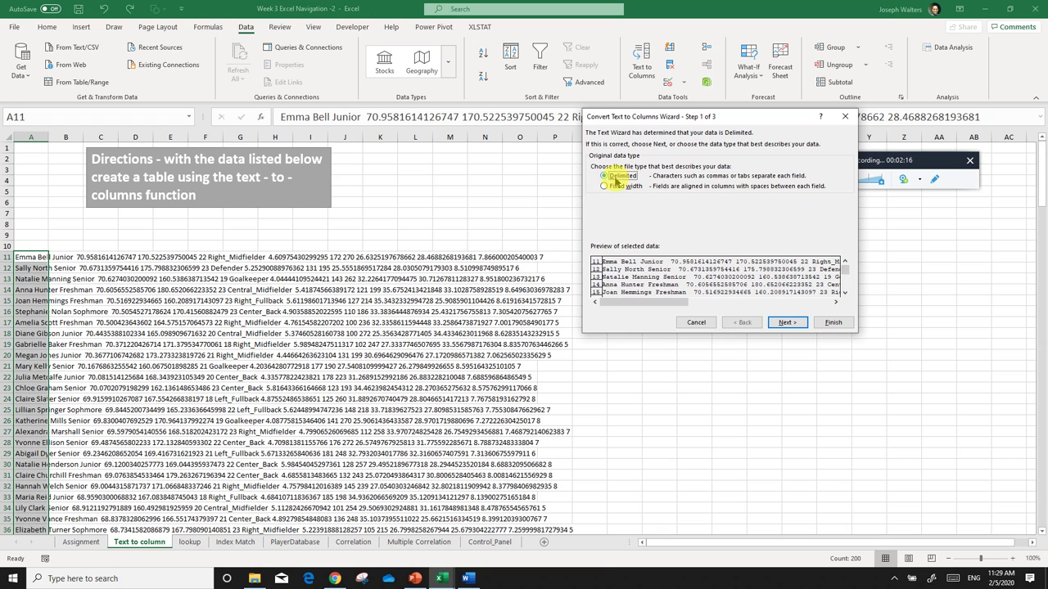
pyautogui.click(784, 322)
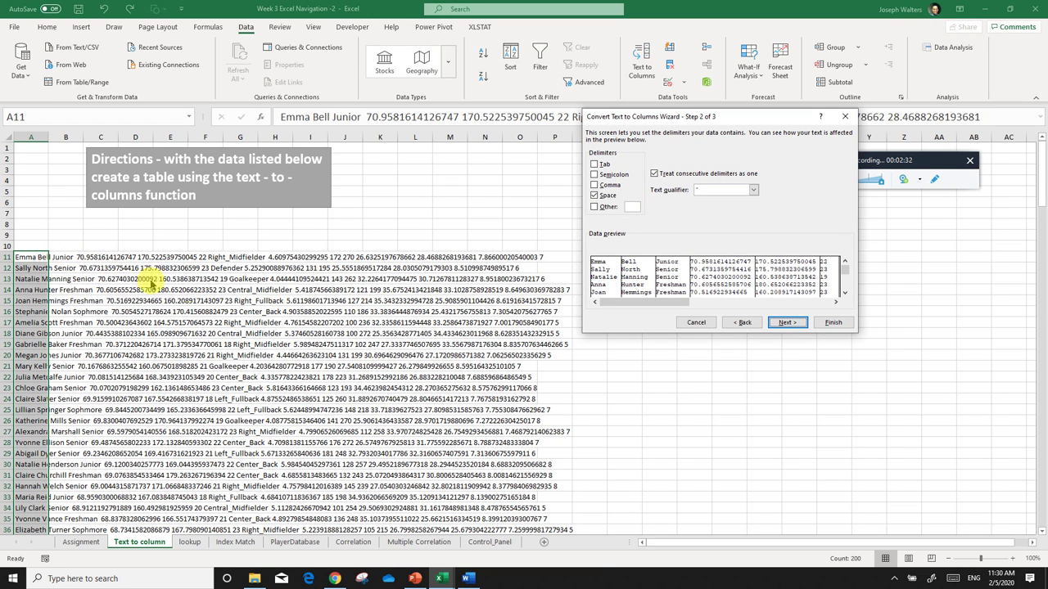
# - Compare how the data preview splits with the Space, Comma, Semicolon and Tab delimiters
pyautogui.click(595, 196)
pyautogui.click(594, 196)
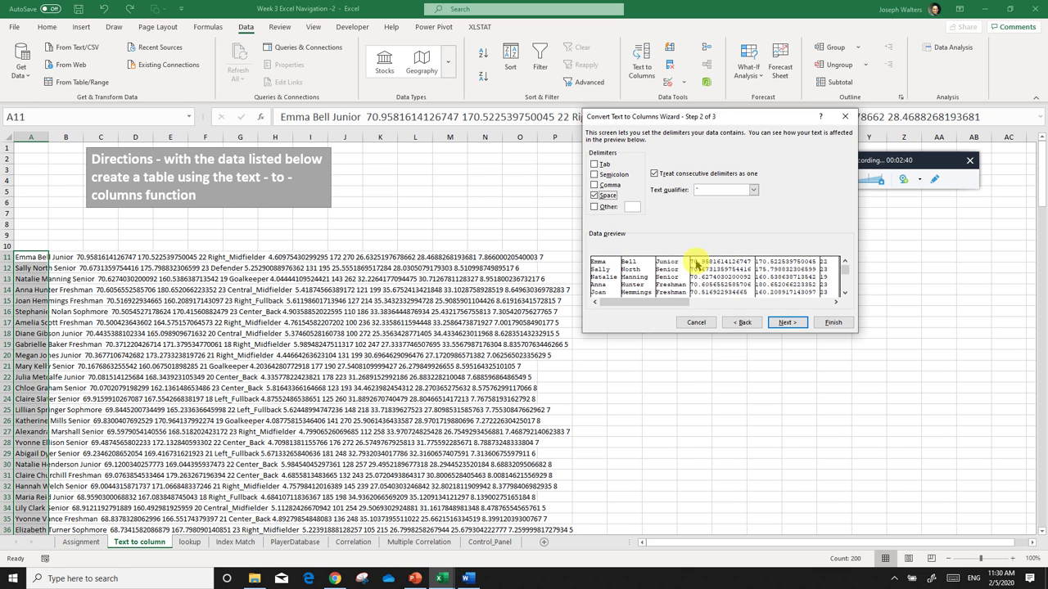
pyautogui.click(595, 197)
pyautogui.click(594, 185)
pyautogui.click(595, 175)
pyautogui.click(594, 186)
pyautogui.click(595, 163)
pyautogui.click(595, 175)
pyautogui.click(594, 164)
# - Split the selected records into separate columns using Space as the delimiter
pyautogui.click(595, 196)
pyautogui.click(831, 323)
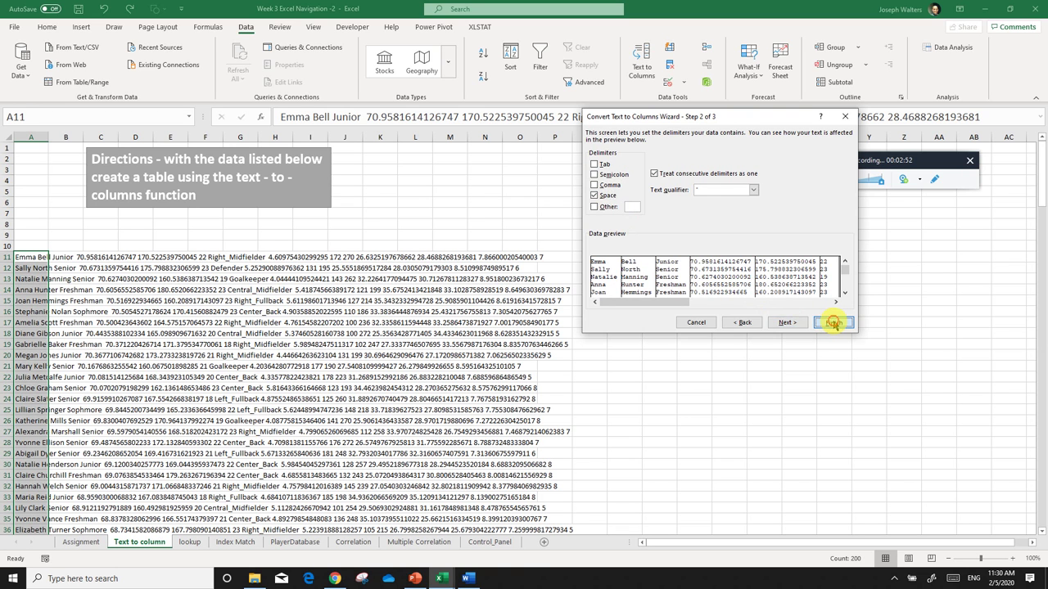
pyautogui.click(727, 354)
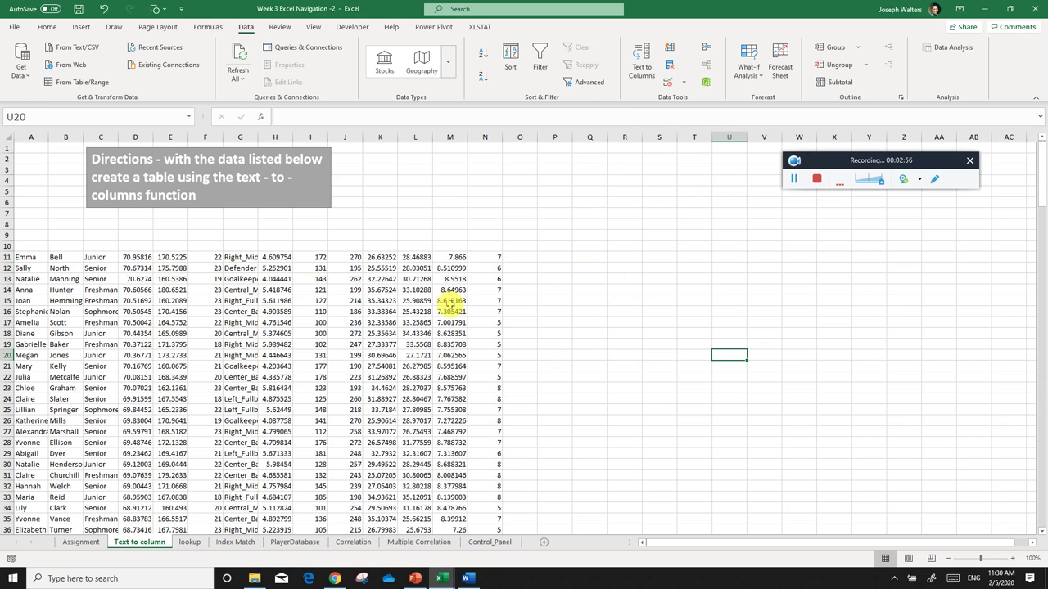
# - Examine the split values of the first record cell by cell along row 11
pyautogui.click(27, 258)
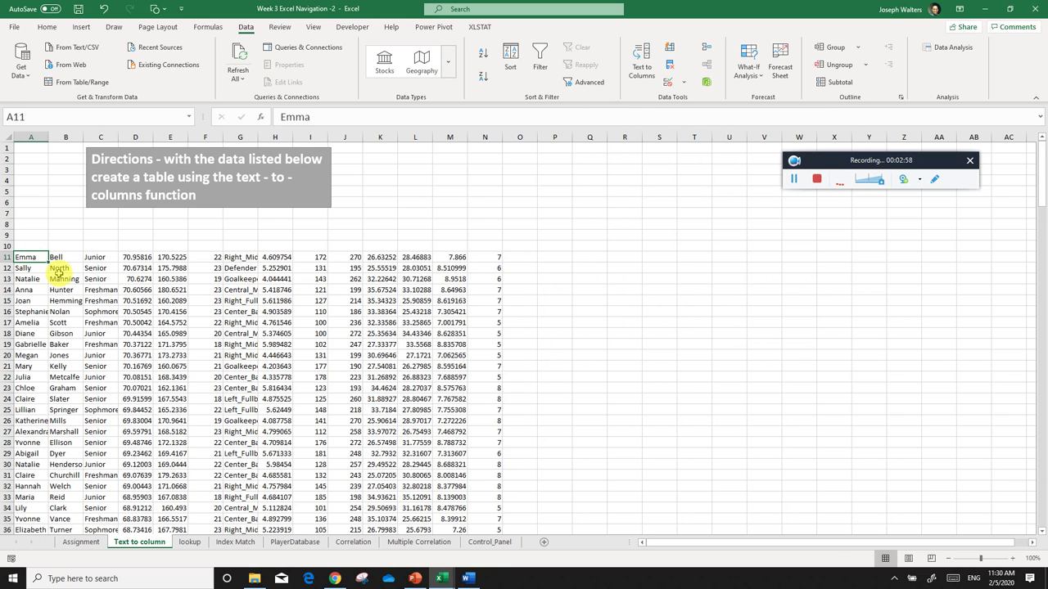
pyautogui.press('Right')
pyautogui.press('Right')
pyautogui.press('Right')
pyautogui.press('Right')
pyautogui.press('Right')
pyautogui.press('Right')
pyautogui.press('Right')
pyautogui.press('Right')
pyautogui.press('Right')
pyautogui.press('Right')
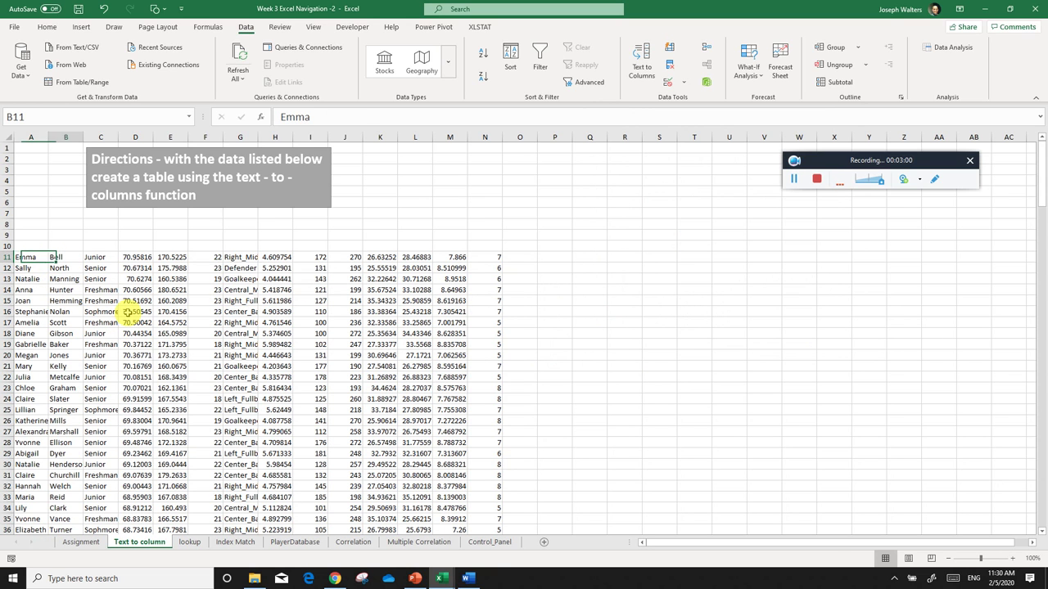
pyautogui.press('Right')
pyautogui.press('Right')
pyautogui.press('Right')
pyautogui.press('Left')
pyautogui.press('Left')
pyautogui.press('Left')
pyautogui.press('Left')
pyautogui.press('Left')
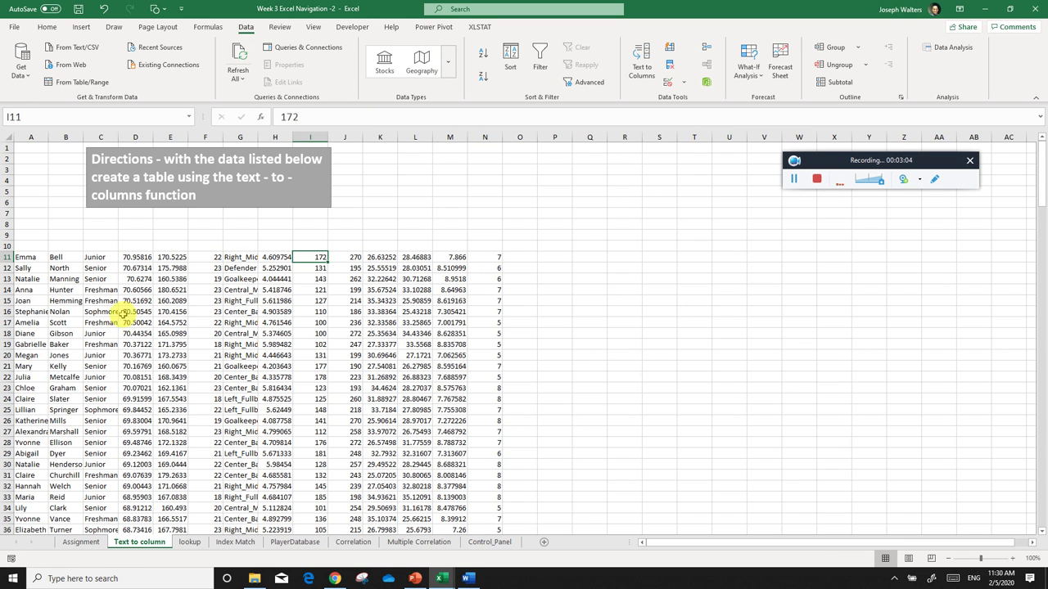
pyautogui.click(576, 376)
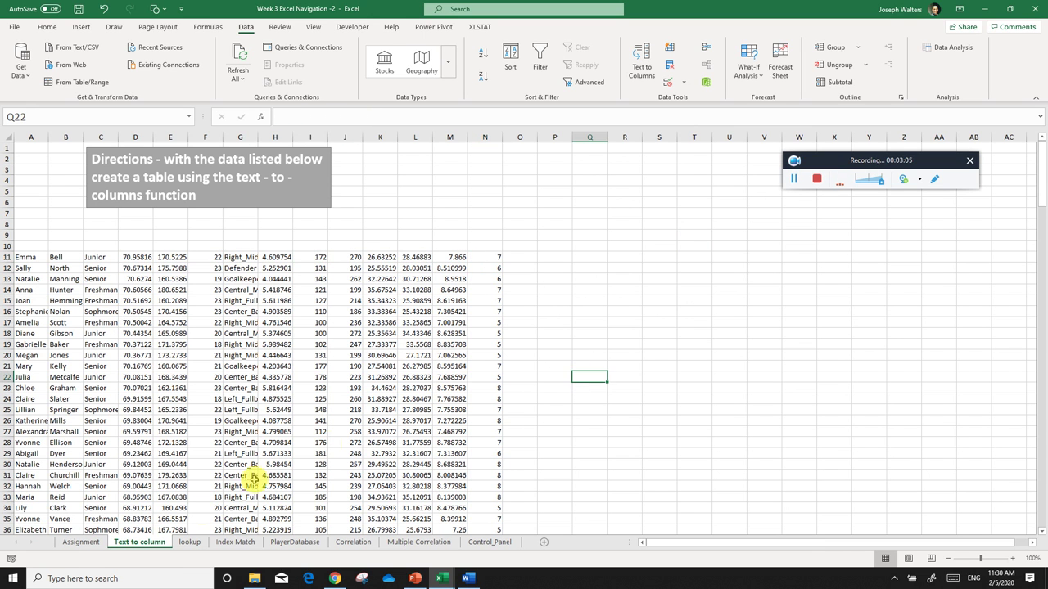
# - Review the Task 2 header list on the Assignment sheet and the empty row 10 above the split data
pyautogui.click(80, 542)
pyautogui.click(405, 434)
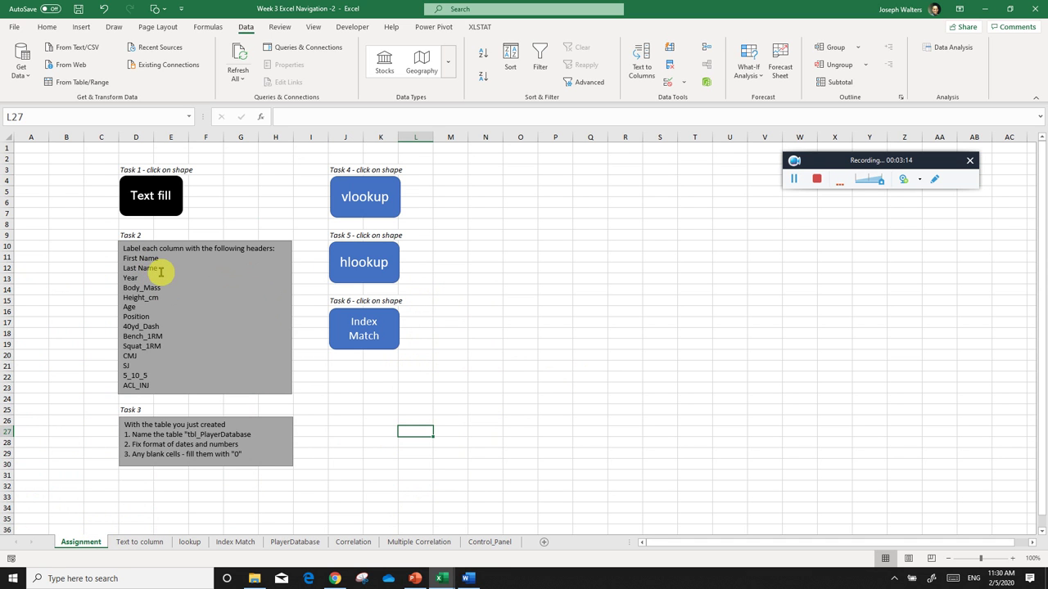
pyautogui.click(137, 542)
pyautogui.click(42, 248)
pyautogui.click(62, 248)
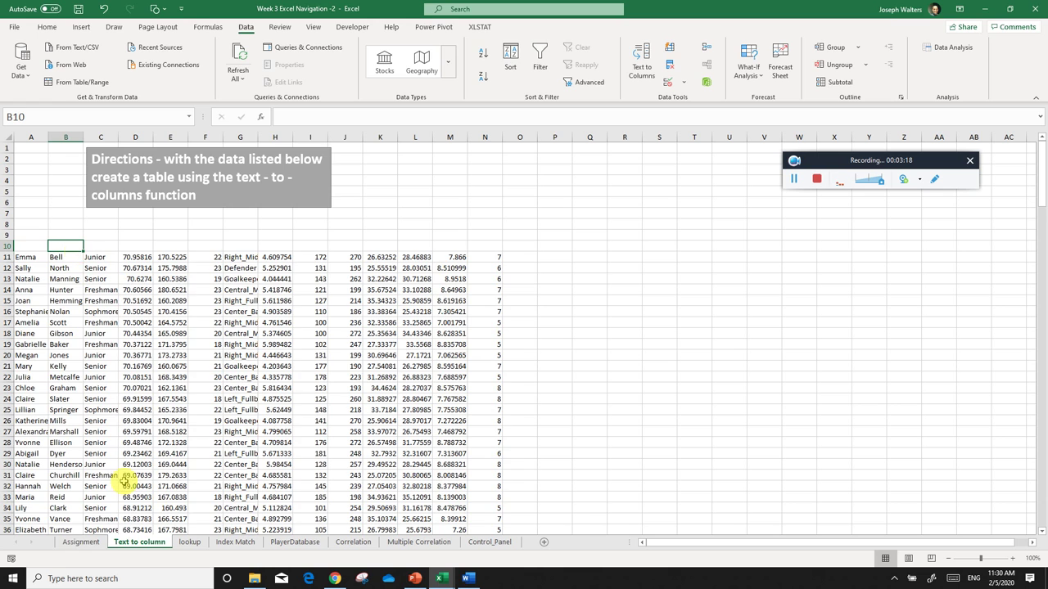
# - Copy the header names First Name through ACL_INJ from the Assignment sheet's Task 2 box into cells starting at N11
pyautogui.click(82, 542)
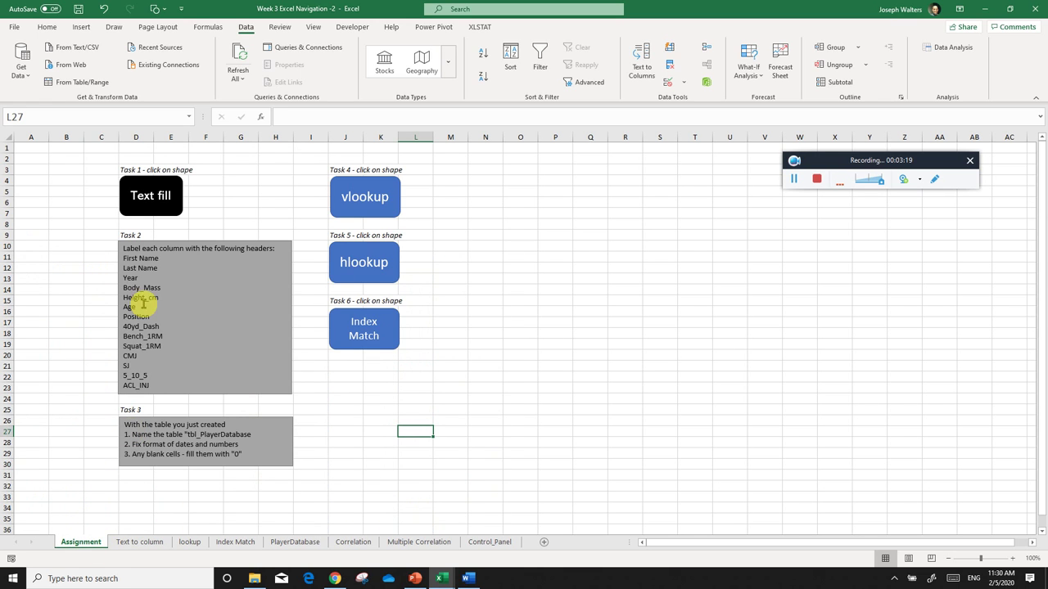
pyautogui.click(123, 258)
pyautogui.moveTo(124, 258); pyautogui.dragTo(154, 382)
pyautogui.hotkey('ctrl', 'c')
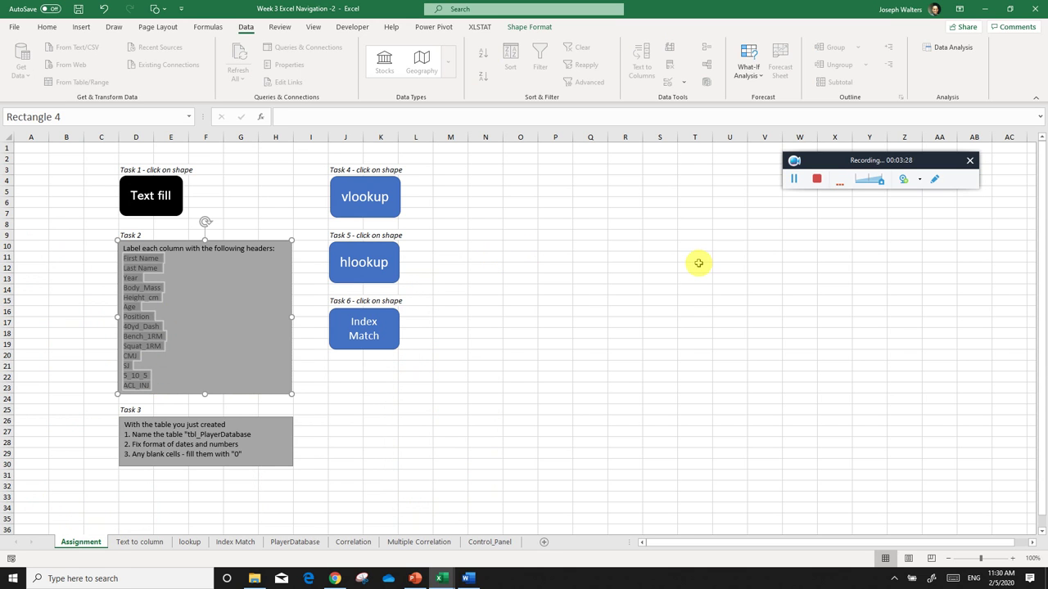
pyautogui.click(493, 256)
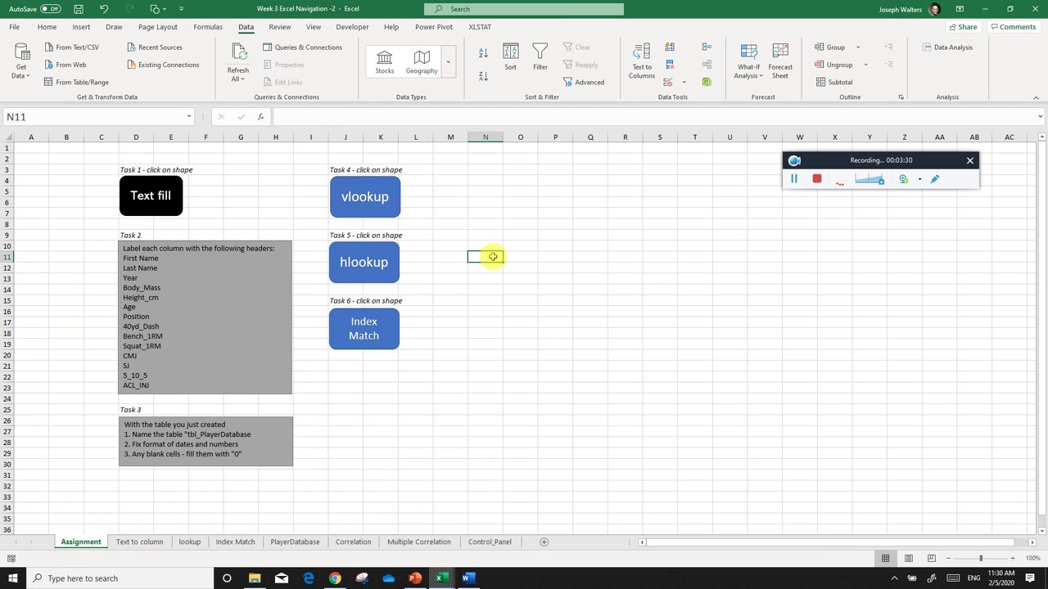
pyautogui.hotkey('ctrl', 'v')
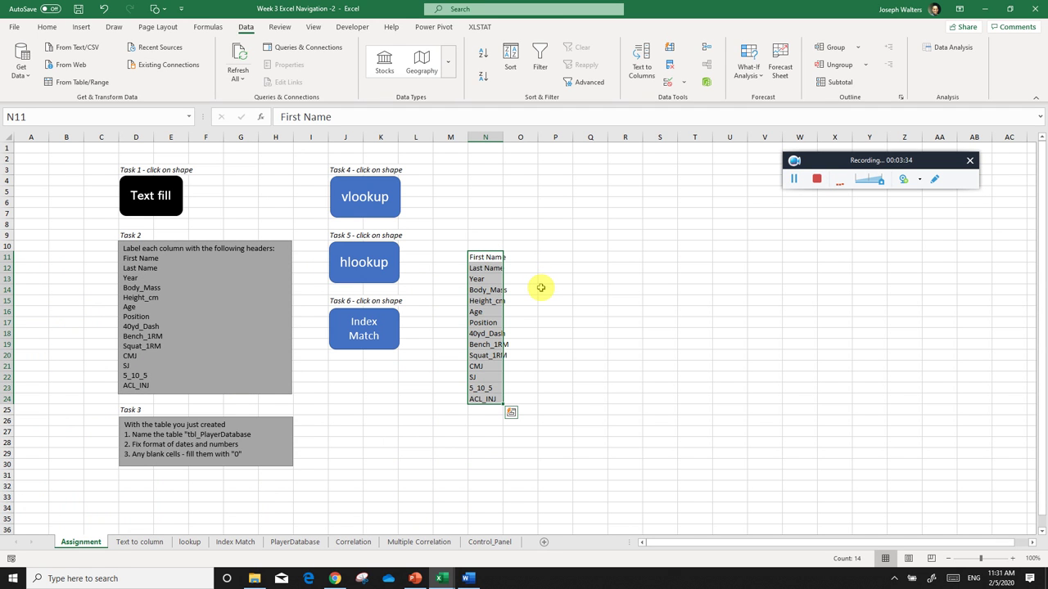
# - Copy the header list in N11:N24 and paste it transposed at A10 of the Text to column sheet
pyautogui.hotkey('ctrl', 'c')
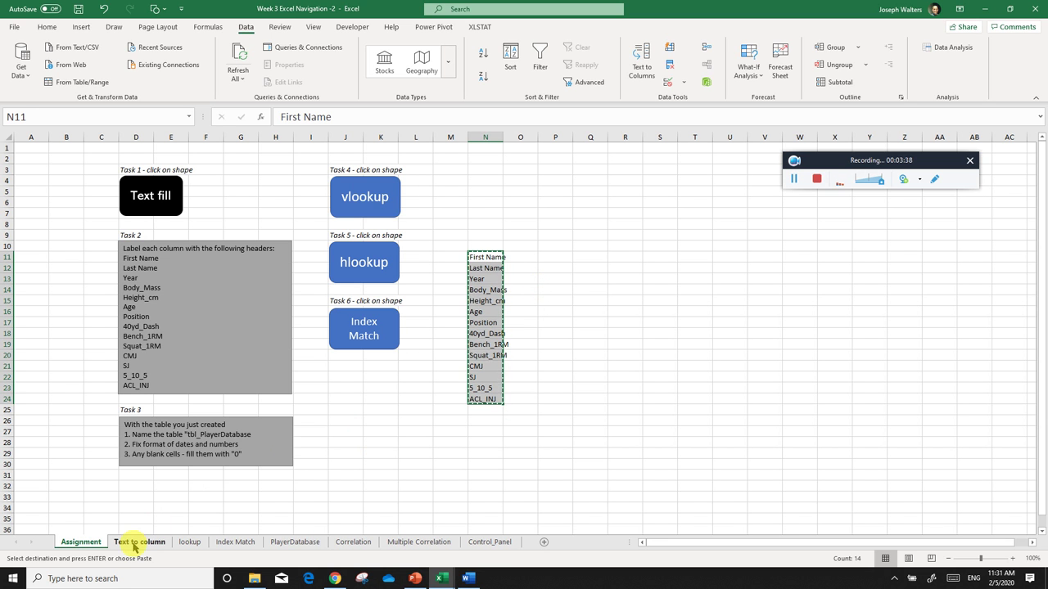
pyautogui.click(134, 543)
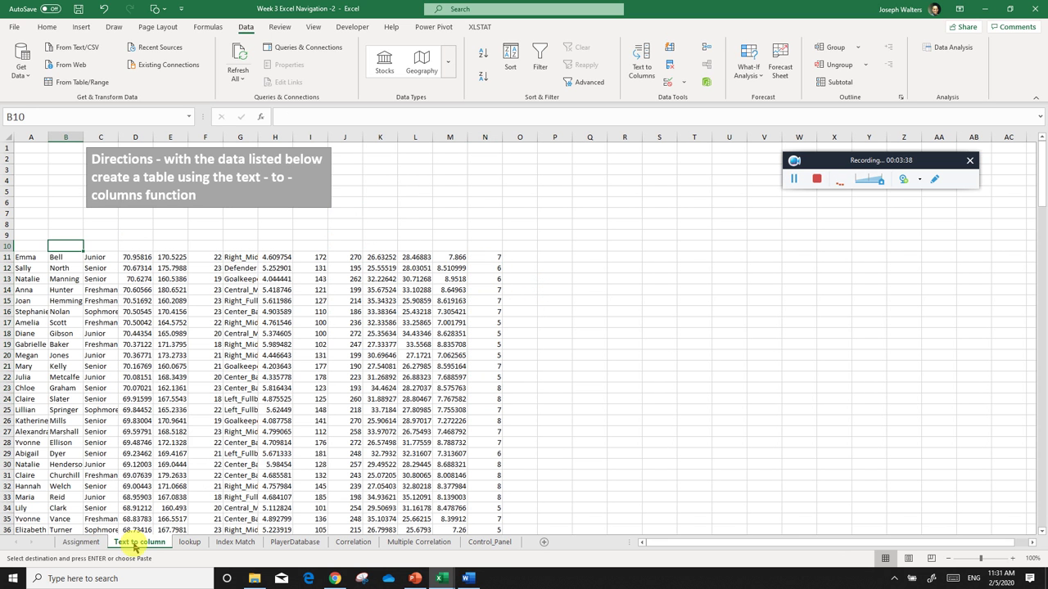
pyautogui.click(35, 246)
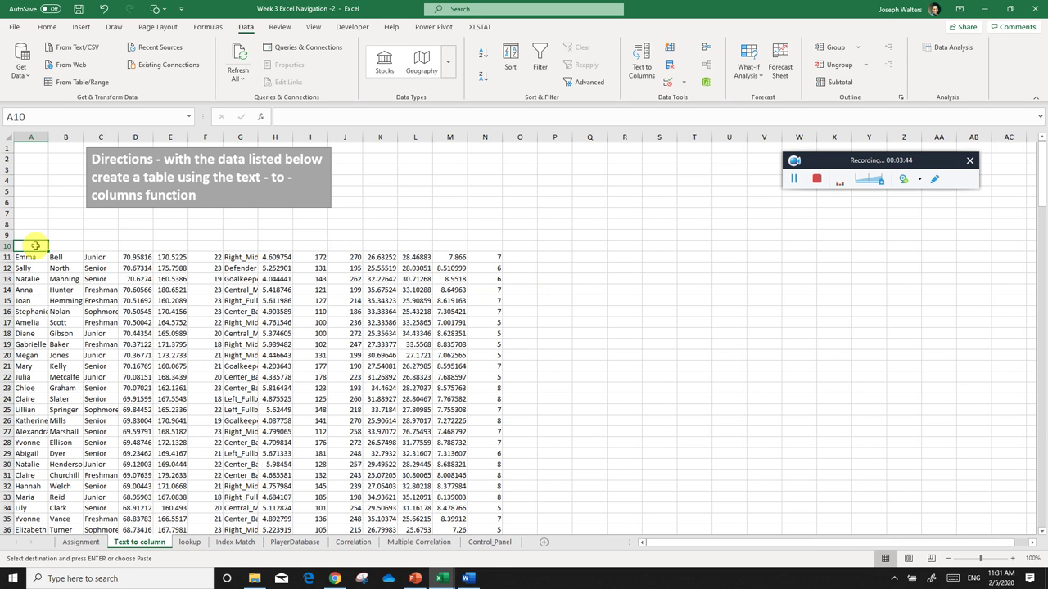
pyautogui.rightClick(33, 247)
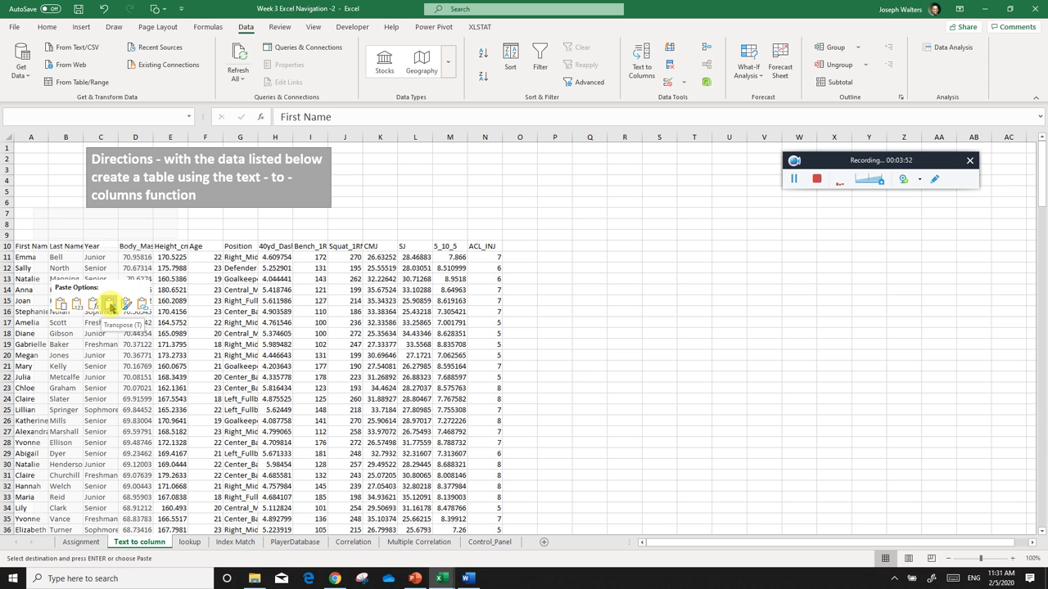
pyautogui.click(109, 305)
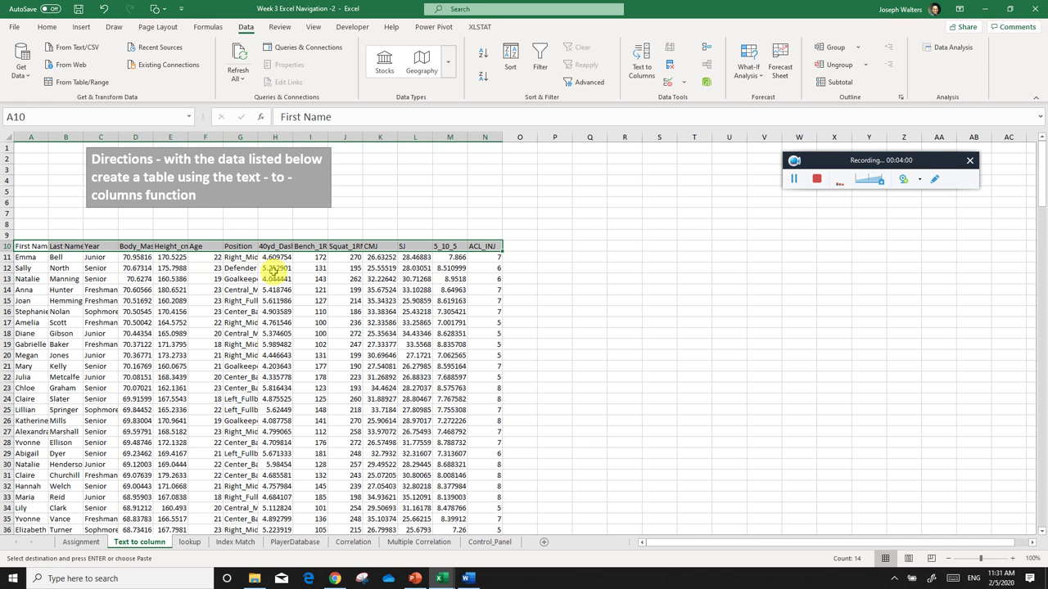
# - Autofit the widths of columns A through N to their contents
pyautogui.moveTo(40, 135); pyautogui.dragTo(491, 135)
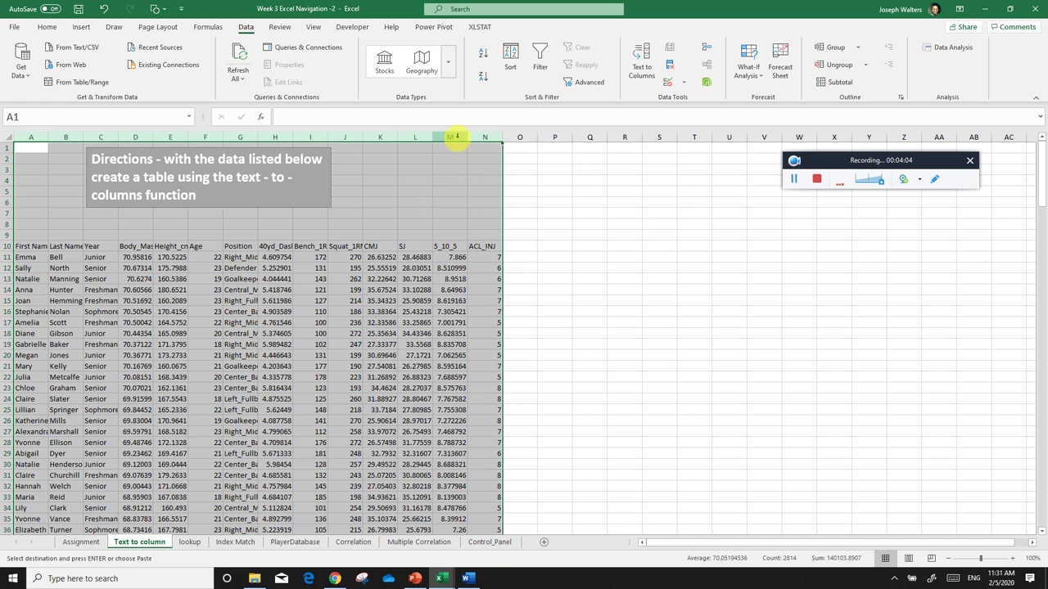
pyautogui.doubleClick(433, 137)
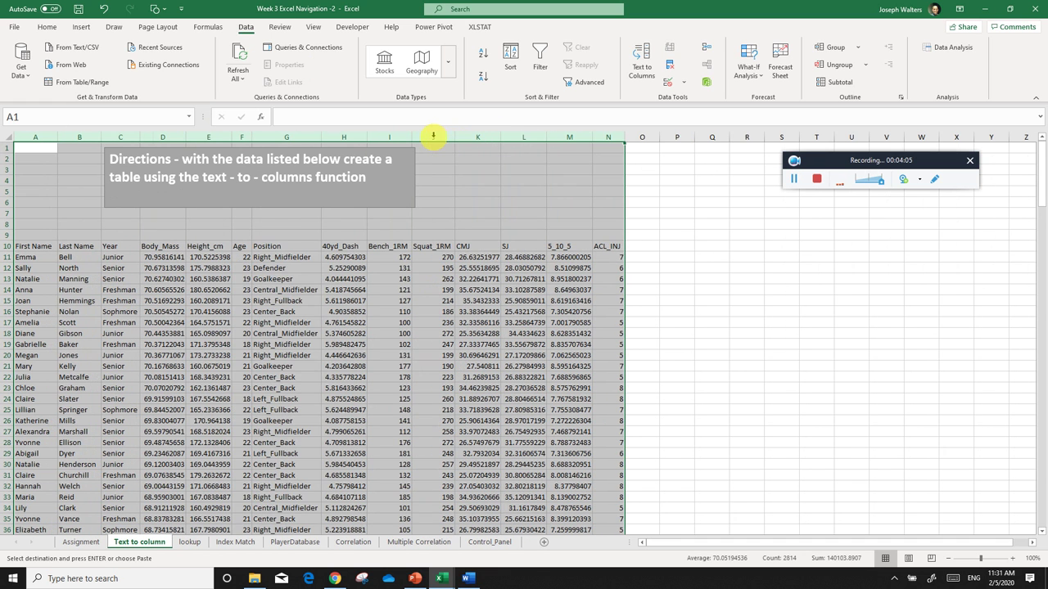
pyautogui.click(679, 257)
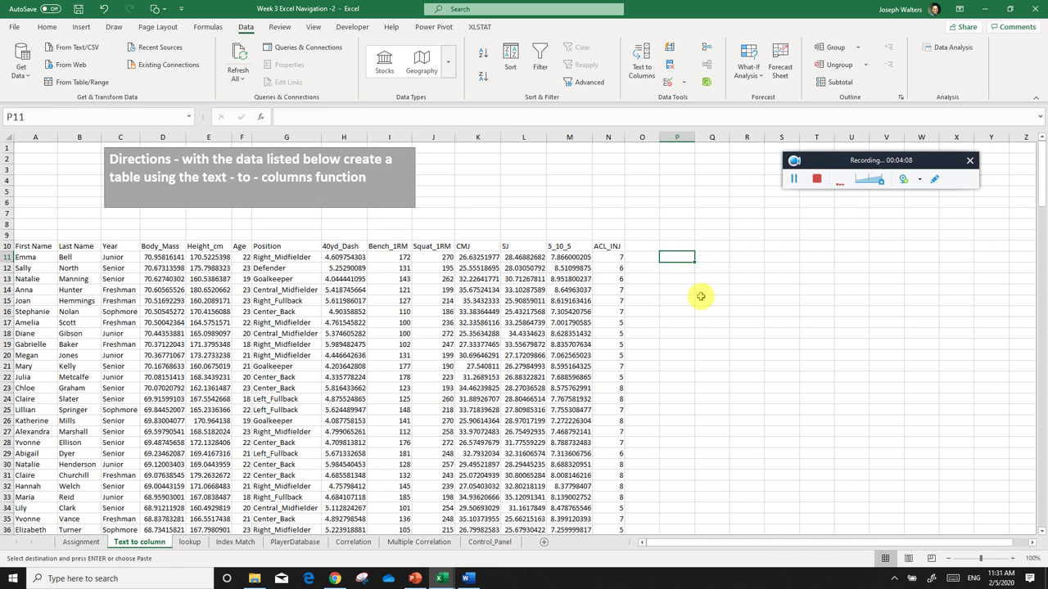
# - Read the Task 3 instructions on the Assignment sheet and return to the Text to column sheet
pyautogui.click(87, 545)
pyautogui.click(300, 487)
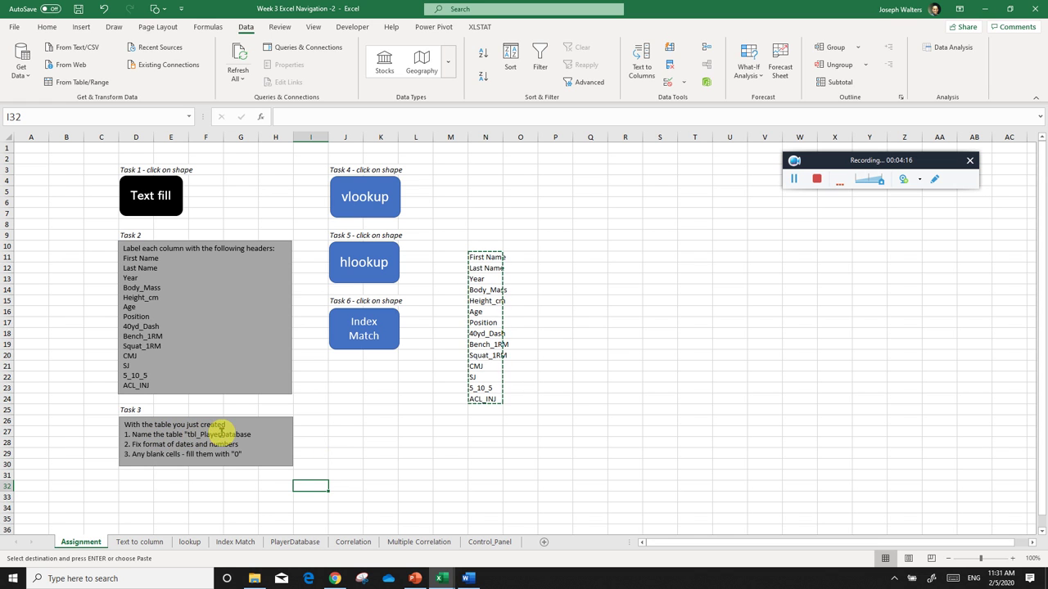
pyautogui.click(144, 543)
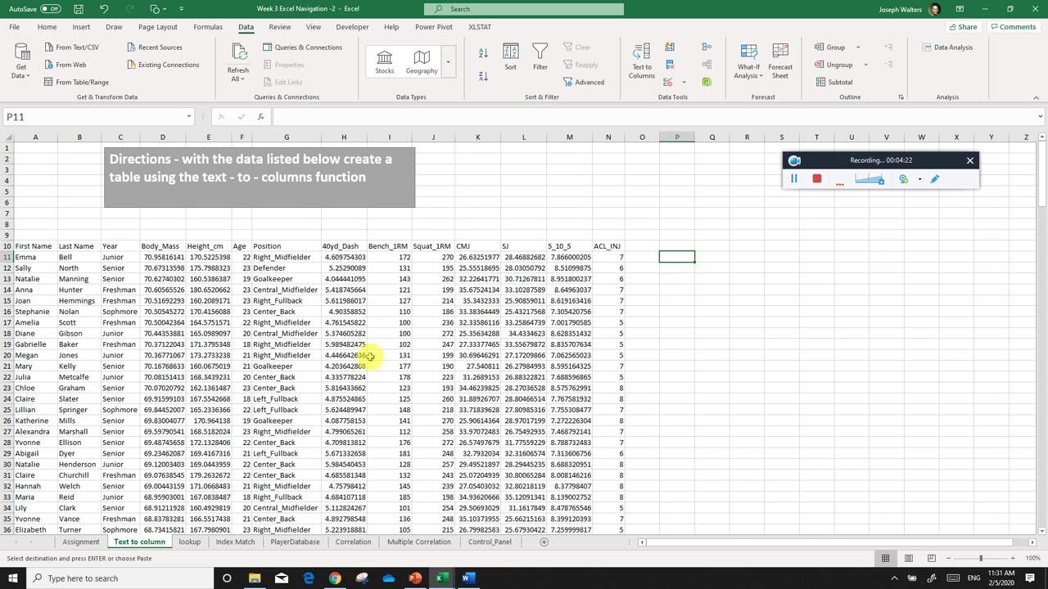
# - Format the Body_Mass and Height_cm values in D11:E210 as Number
pyautogui.moveTo(168, 259); pyautogui.dragTo(202, 267)
pyautogui.hotkey('ctrl', 'shift', 'Down')
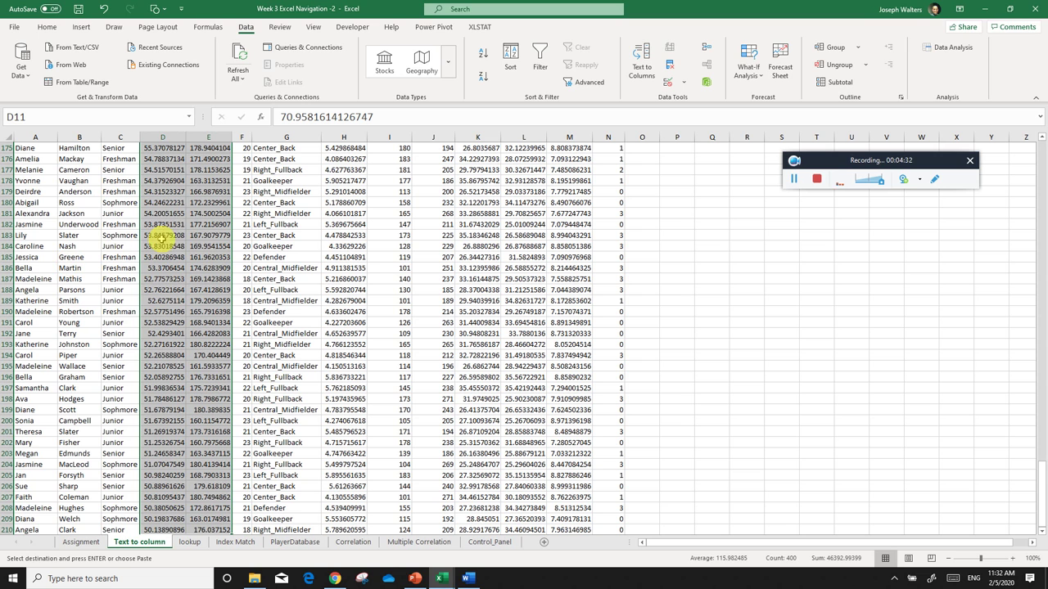
pyautogui.click(48, 27)
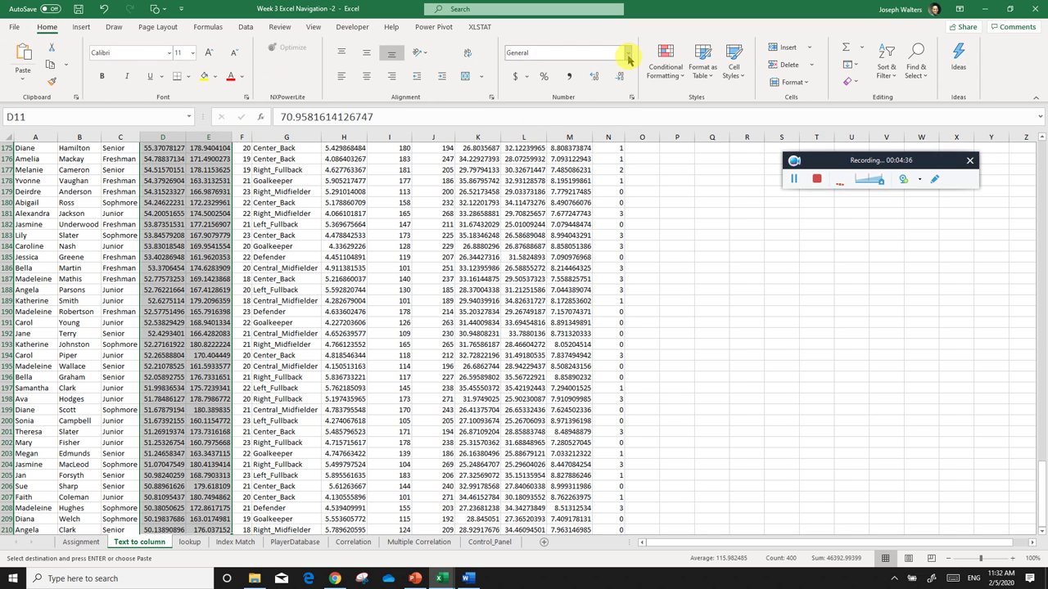
pyautogui.click(628, 54)
pyautogui.click(573, 99)
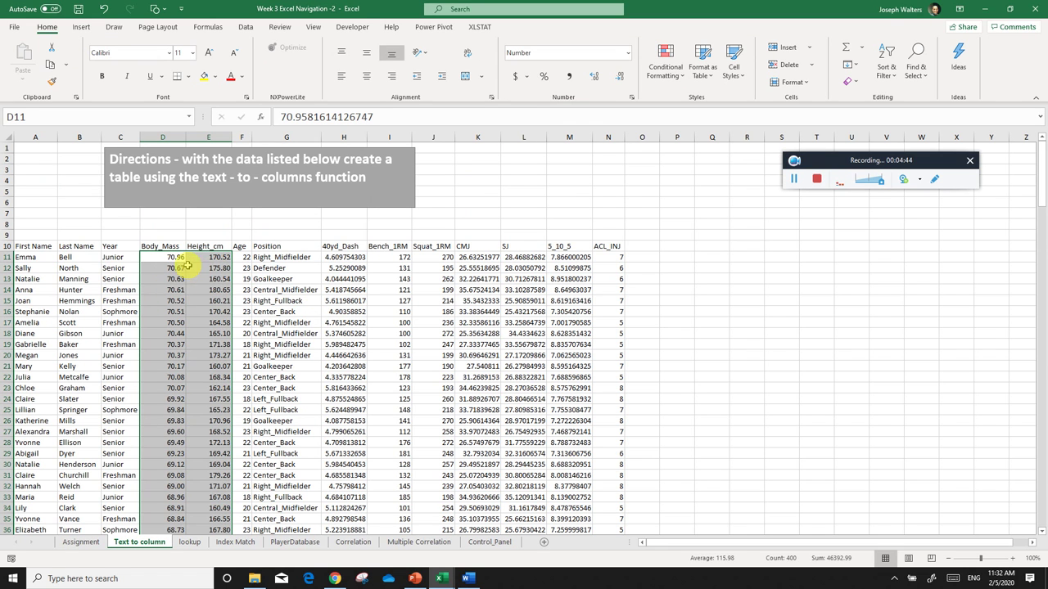
# - Format the values in H11:M210, from 40yd_Dash through 5_10_5, as Number
pyautogui.click(627, 53)
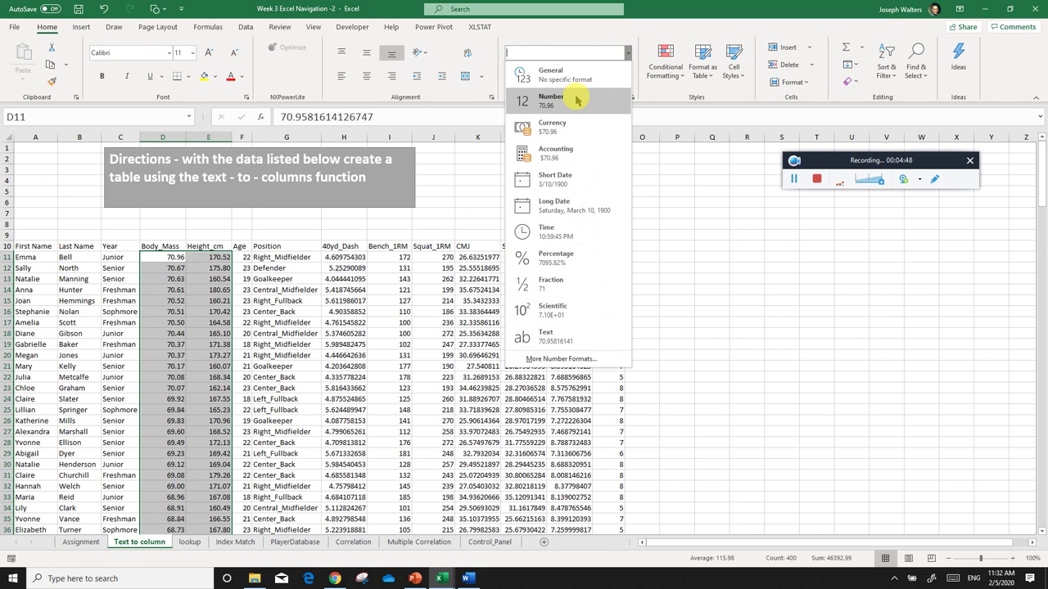
pyautogui.click(627, 52)
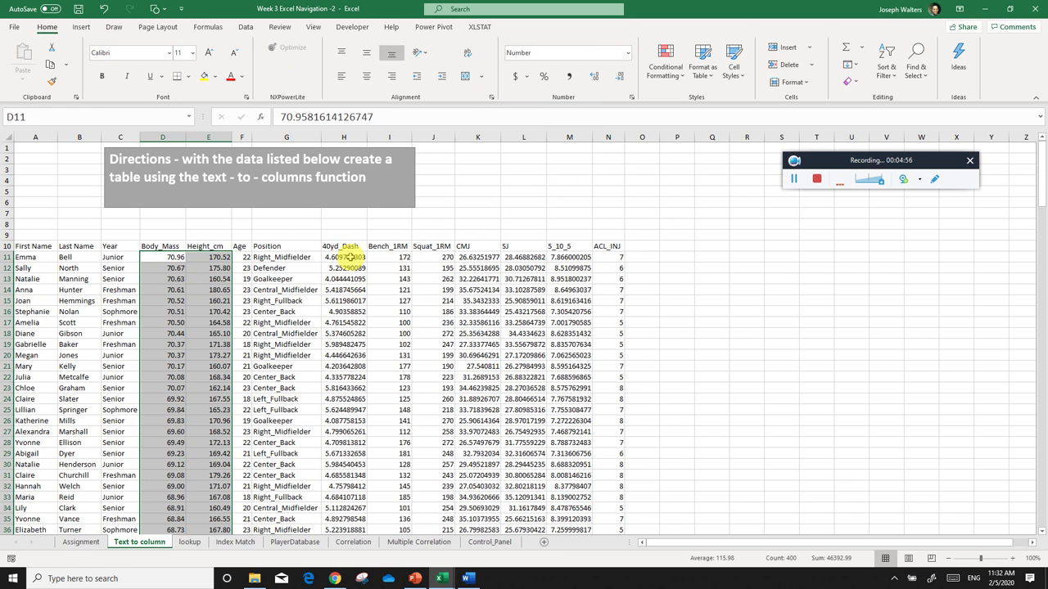
pyautogui.moveTo(350, 257); pyautogui.dragTo(569, 273)
pyautogui.hotkey('ctrl', 'shift', 'Down')
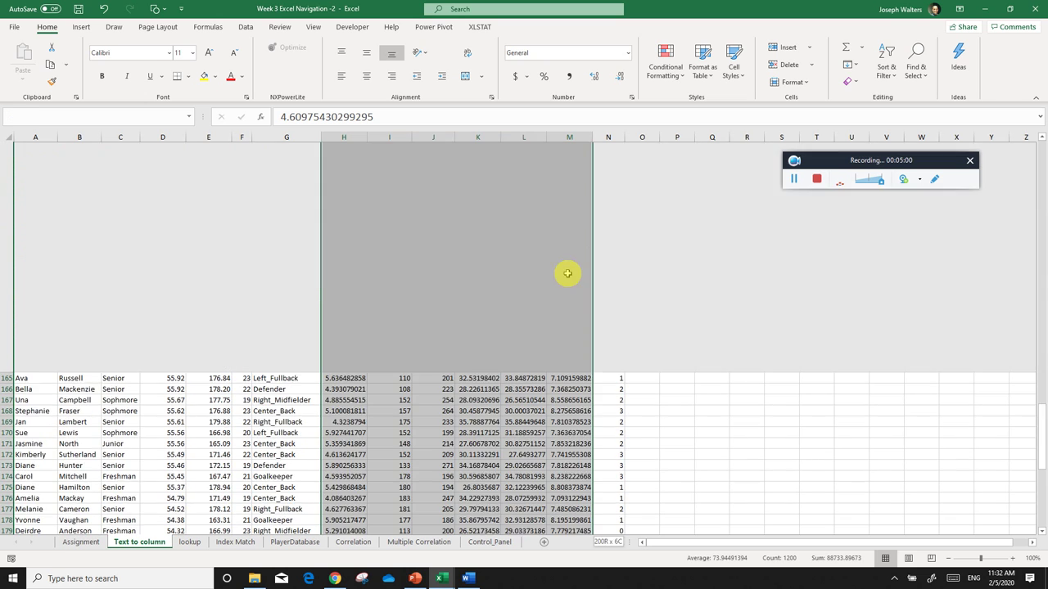
pyautogui.click(628, 52)
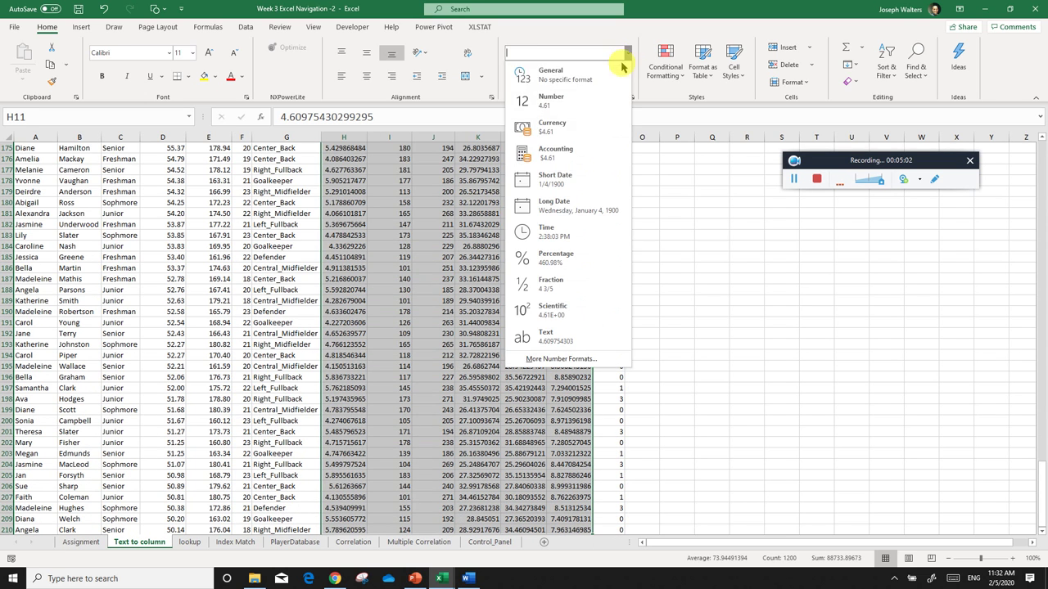
pyautogui.click(624, 98)
pyautogui.scroll(1, 622, 225)
pyautogui.click(666, 254)
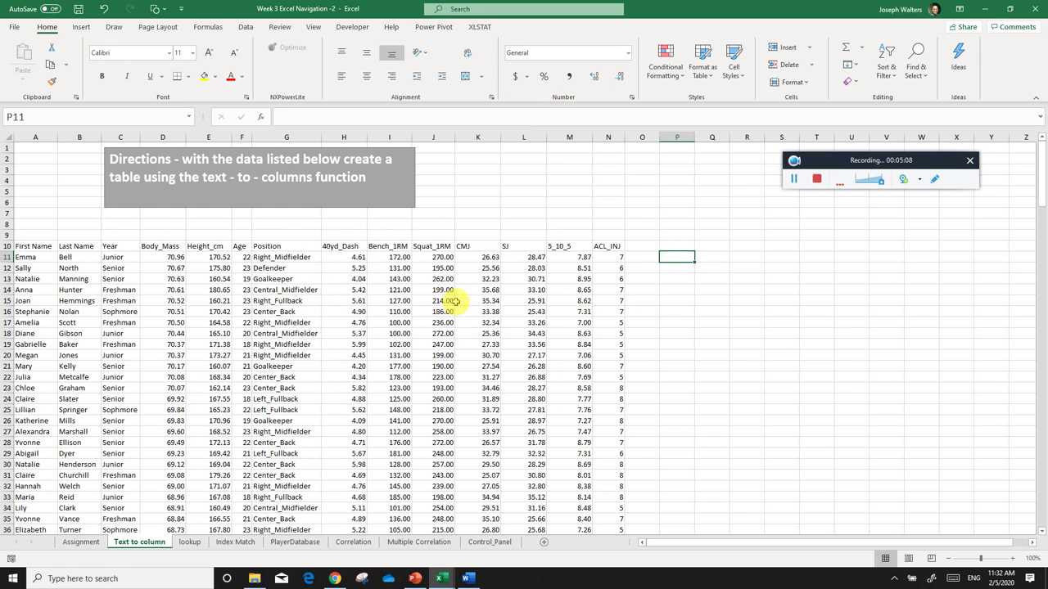
pyautogui.click(39, 259)
pyautogui.click(75, 258)
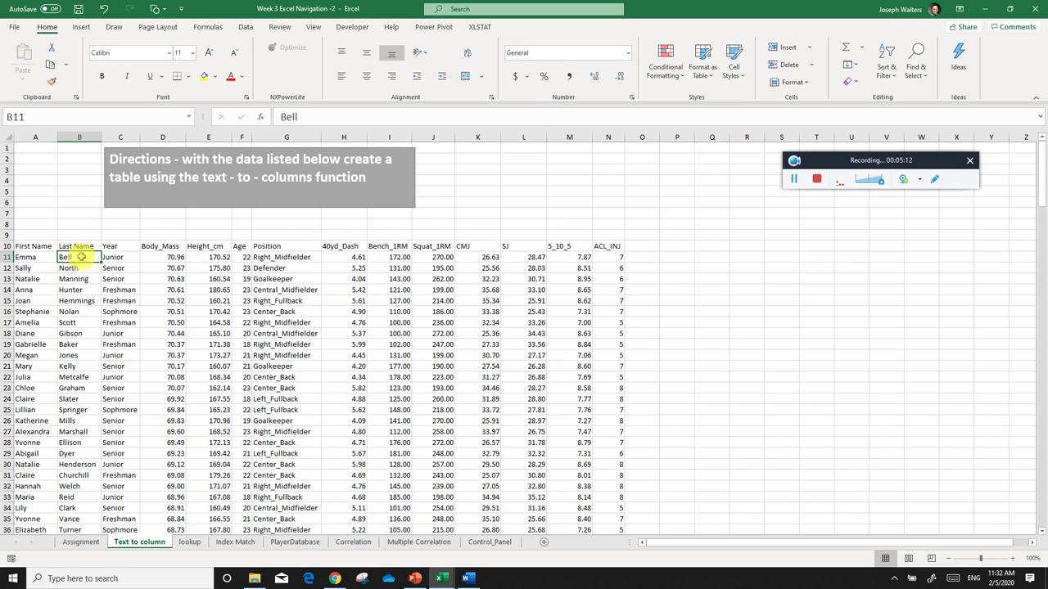
pyautogui.click(23, 267)
pyautogui.moveTo(24, 258); pyautogui.dragTo(69, 260)
pyautogui.click(69, 260)
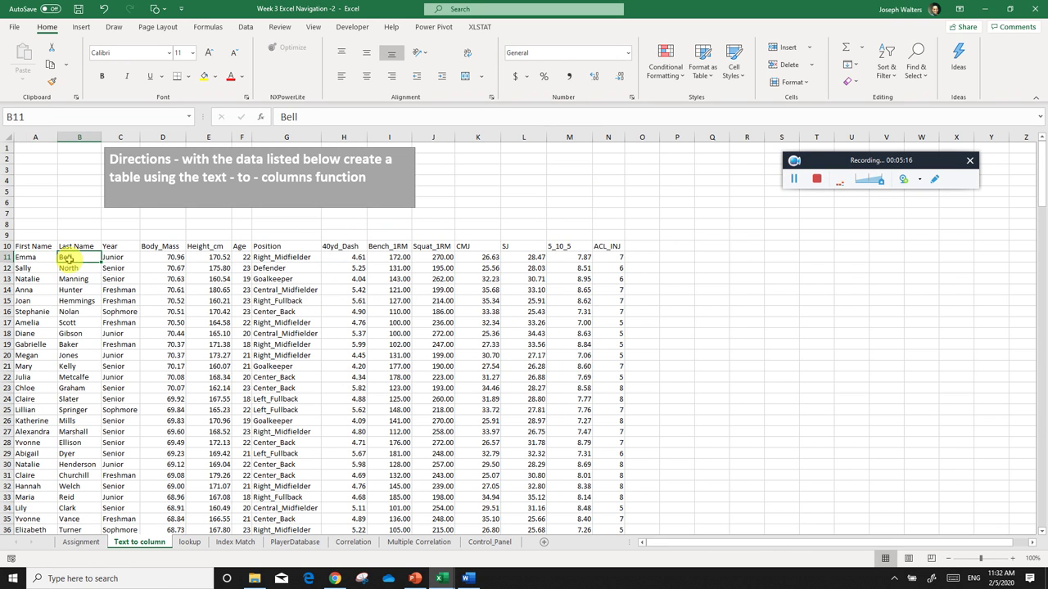
# - Insert a blank column before Year and enter the header Name in C10
pyautogui.click(120, 136)
pyautogui.rightClick(121, 137)
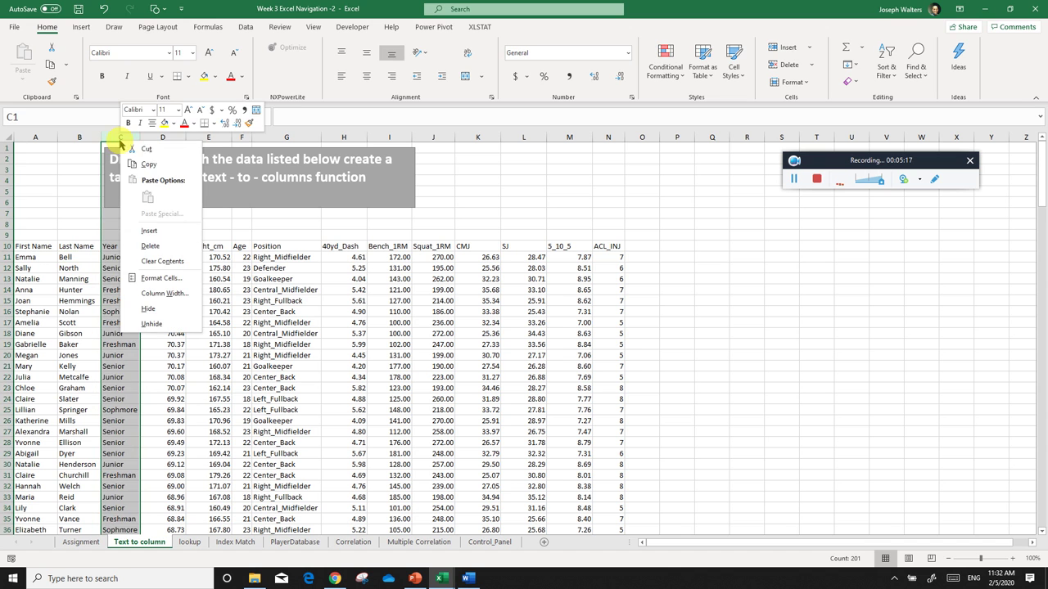
pyautogui.click(158, 237)
pyautogui.click(254, 290)
pyautogui.click(136, 245)
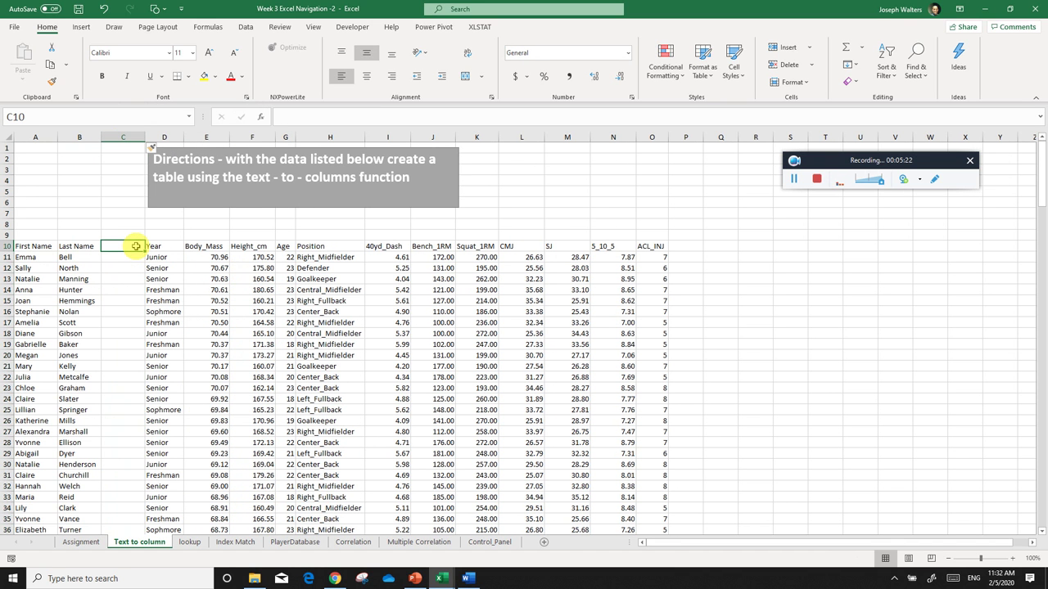
pyautogui.write('Name')
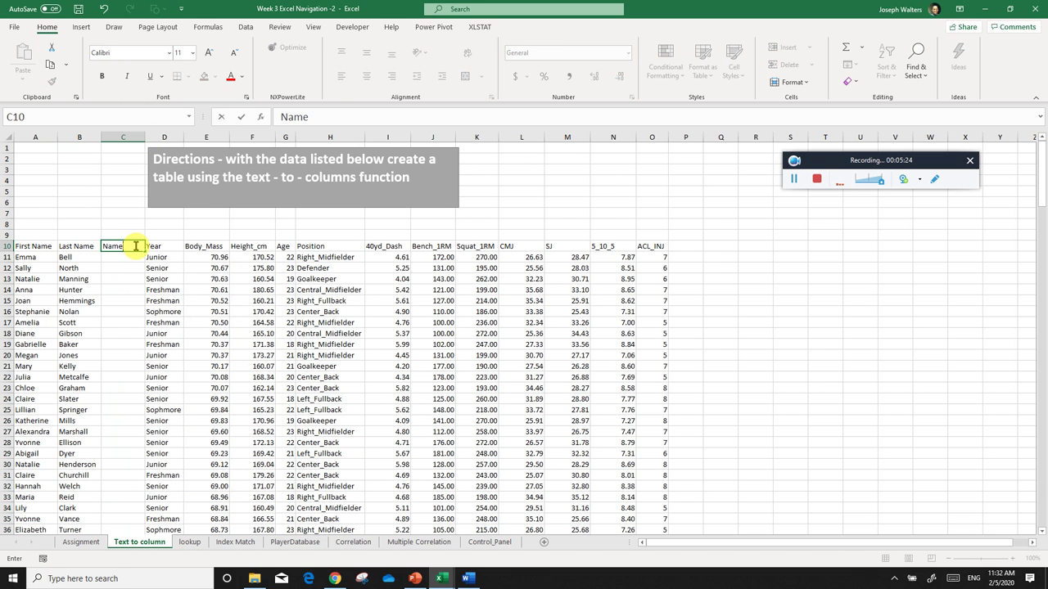
pyautogui.press('Return')
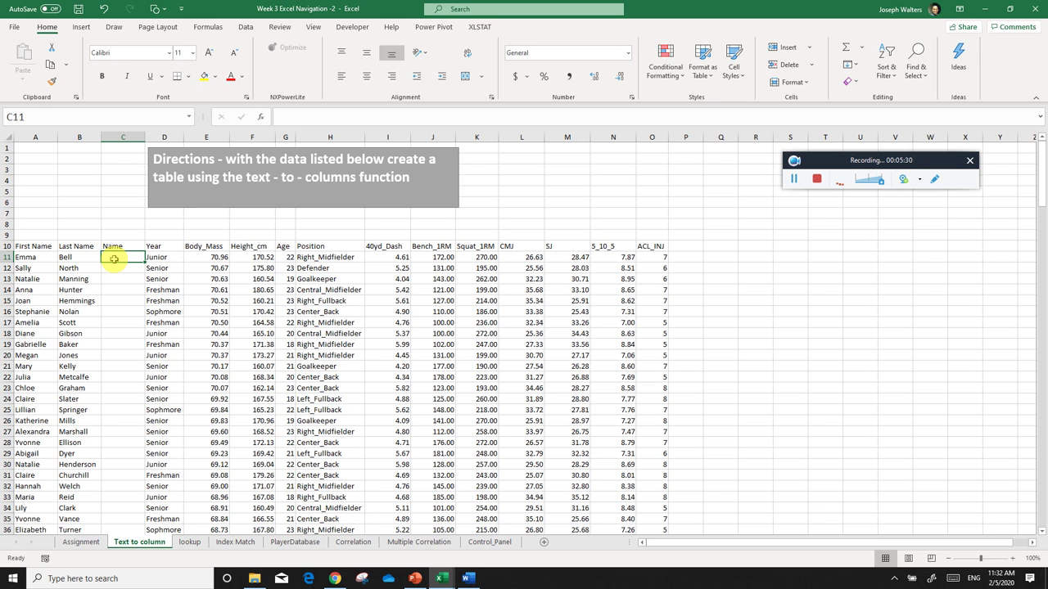
# - Enter the formula =A11&" "&B11 in C11 to join the first and last names with a space
pyautogui.write('=')
pyautogui.click(26, 257)
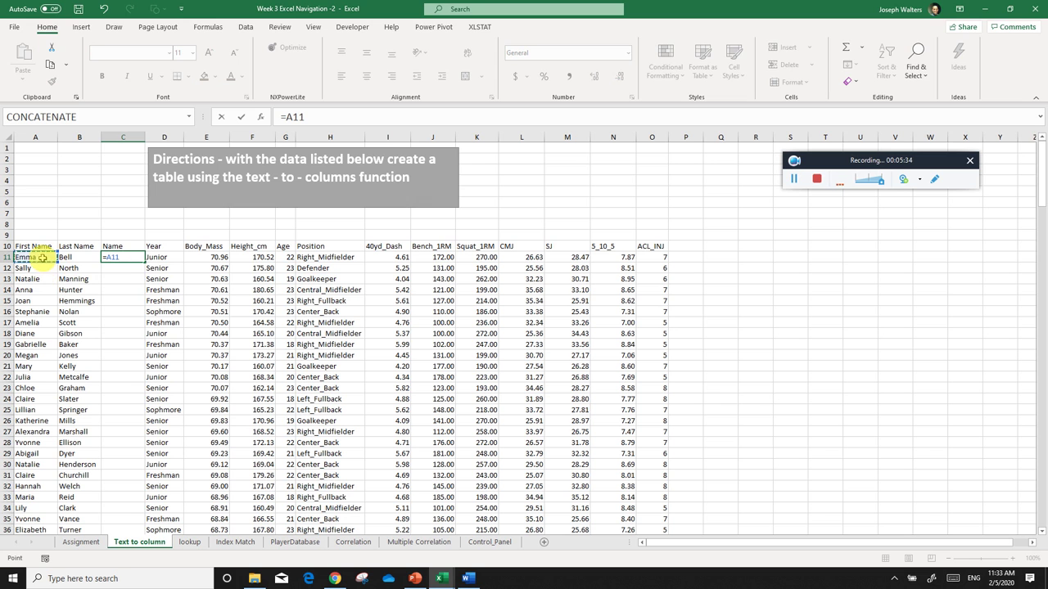
pyautogui.click(310, 117)
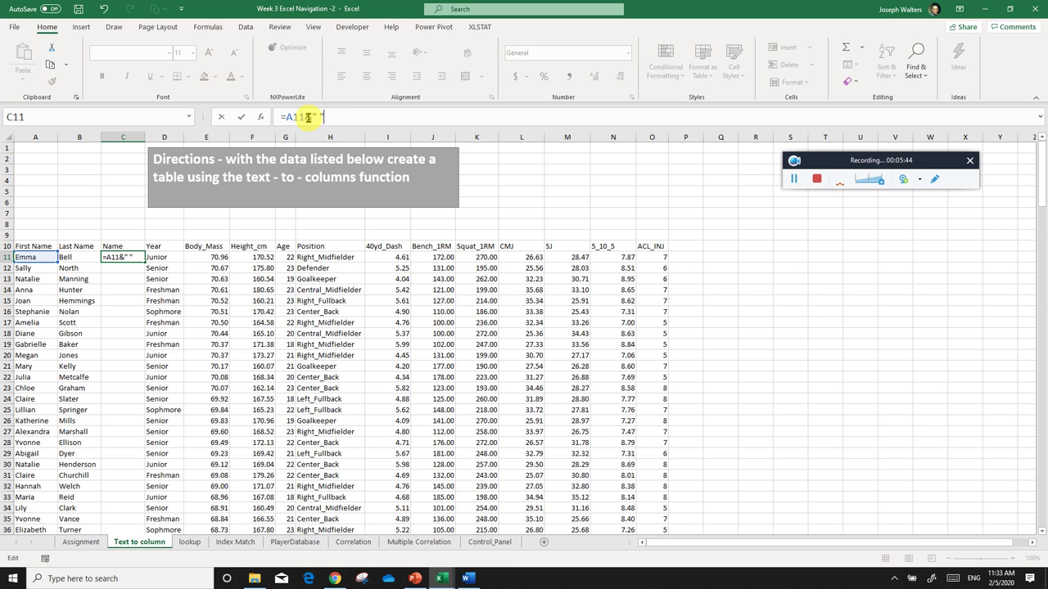
pyautogui.click(83, 258)
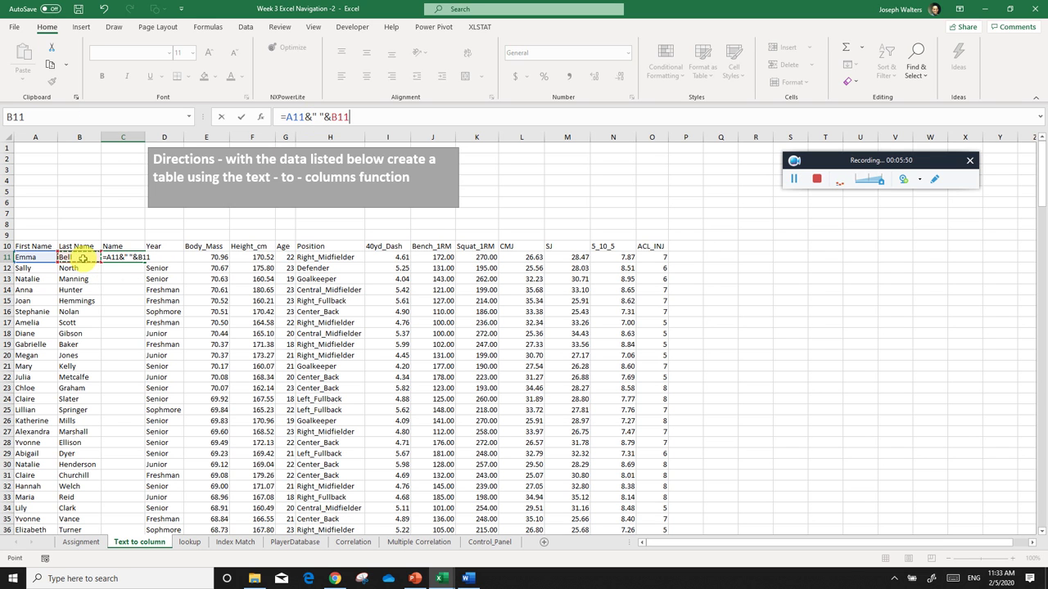
pyautogui.press('Return')
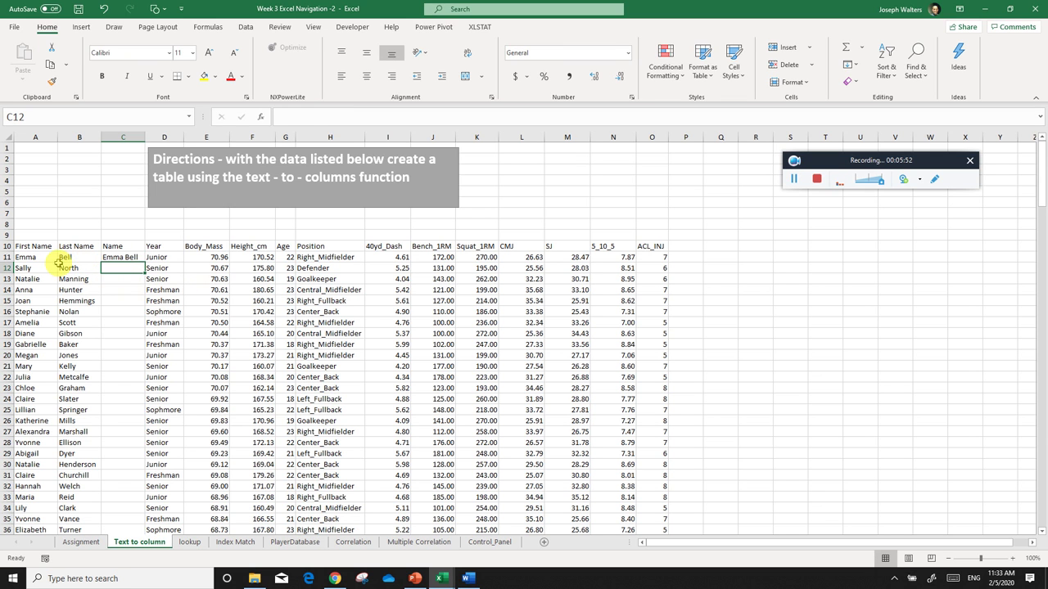
# - Fill the C11 formula down to C210 and check the filled Name cells
pyautogui.moveTo(49, 258); pyautogui.dragTo(65, 257)
pyautogui.click(67, 257)
pyautogui.click(115, 258)
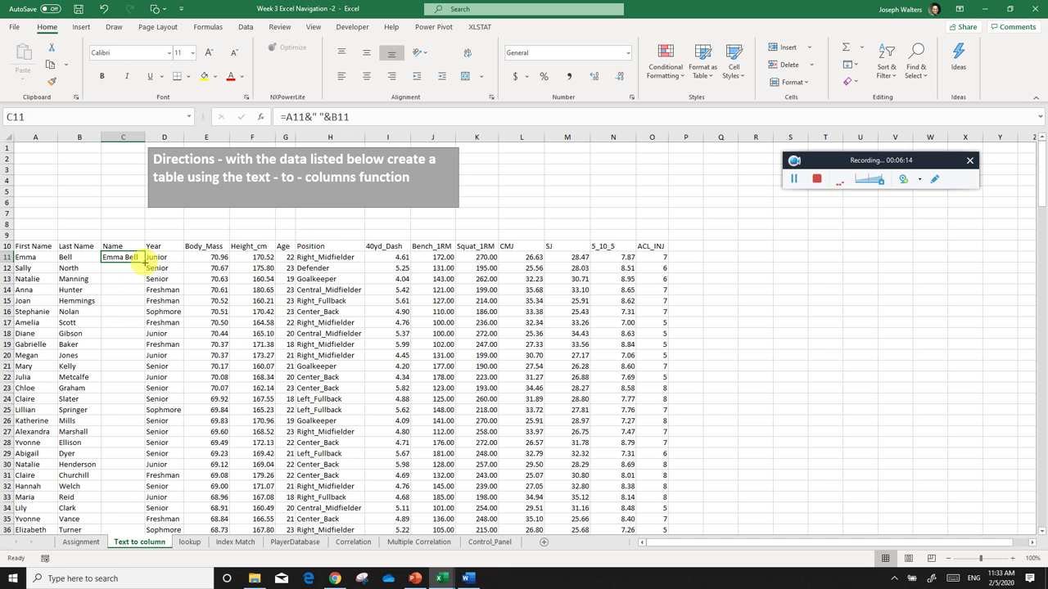
pyautogui.doubleClick(144, 261)
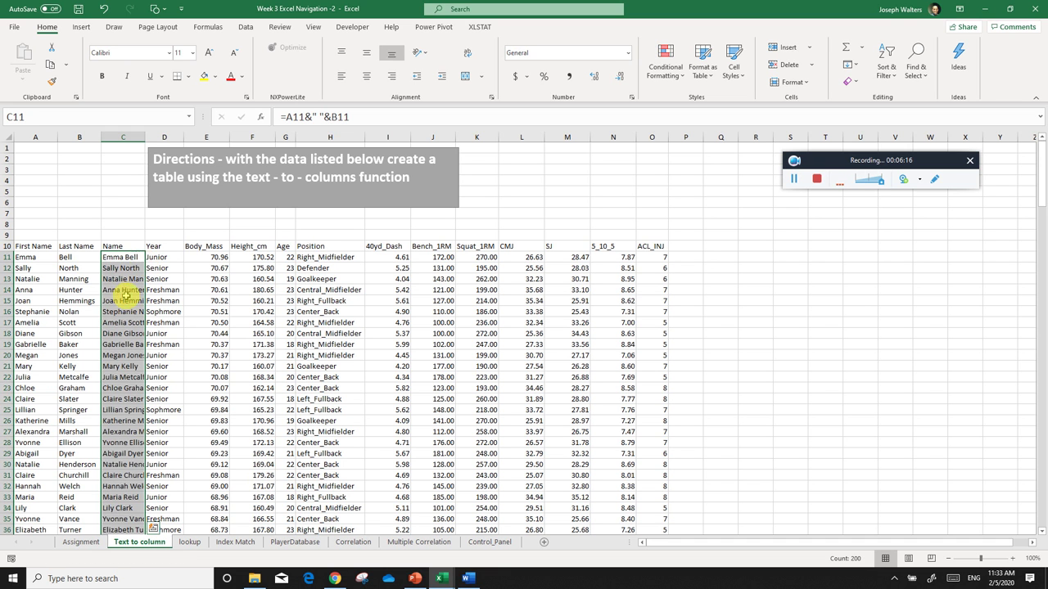
pyautogui.click(130, 298)
pyautogui.hotkey('ctrl', 'Down')
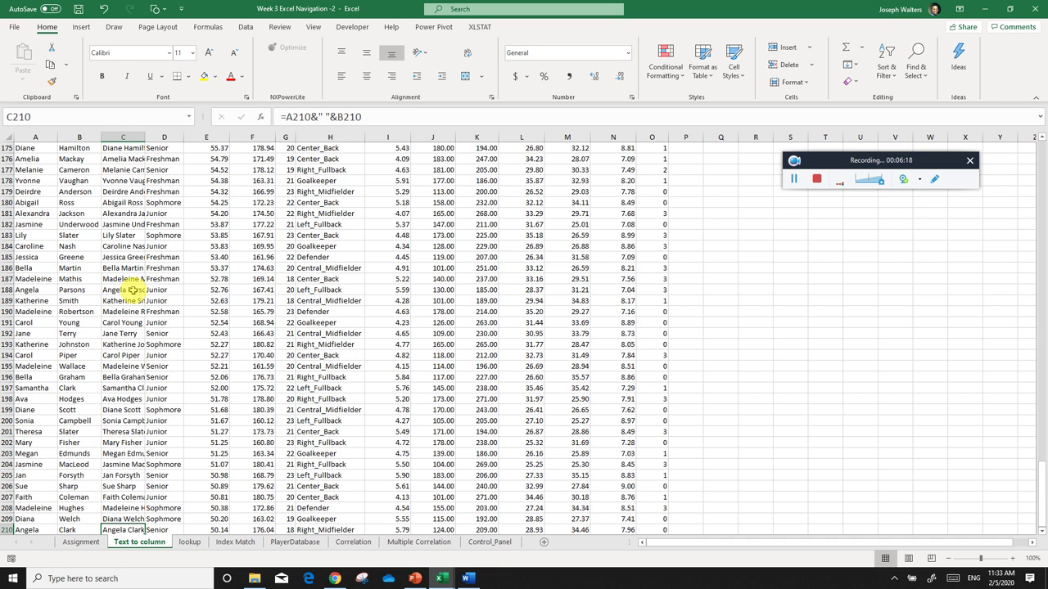
pyautogui.hotkey('ctrl', 'Up')
pyautogui.scroll(3, 131, 290)
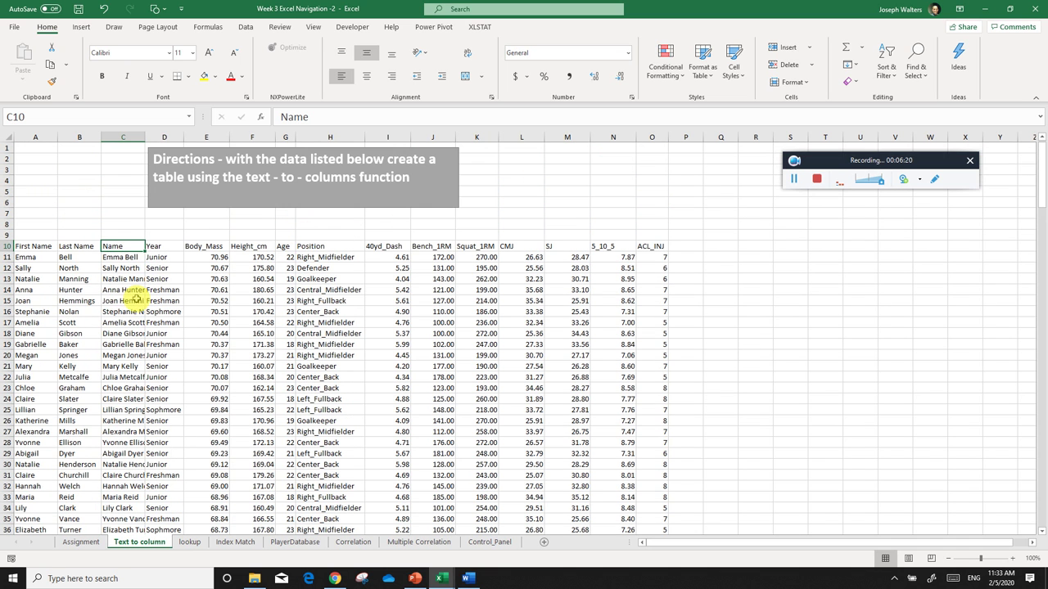
pyautogui.click(115, 258)
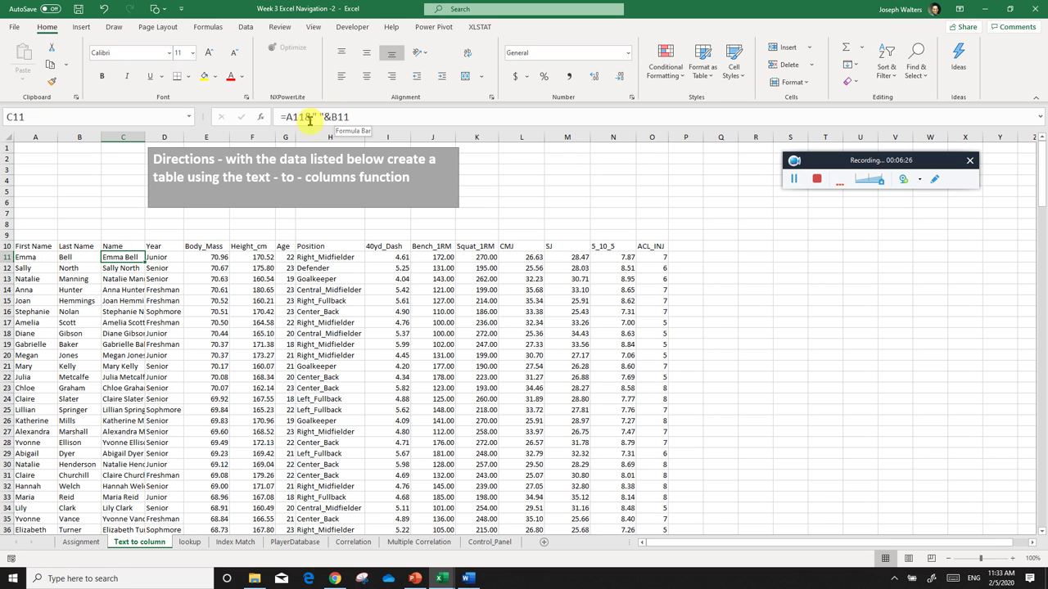
pyautogui.click(123, 280)
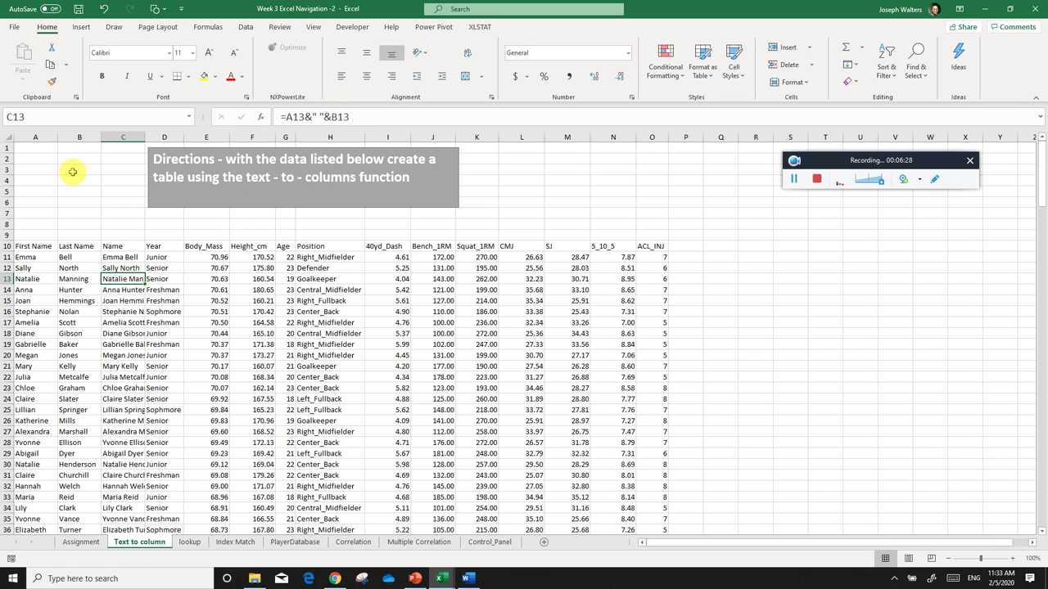
# - Try deleting the First Name and Last Name columns (A and B) and undo the deletion
pyautogui.moveTo(37, 137); pyautogui.dragTo(82, 145)
pyautogui.rightClick(82, 145)
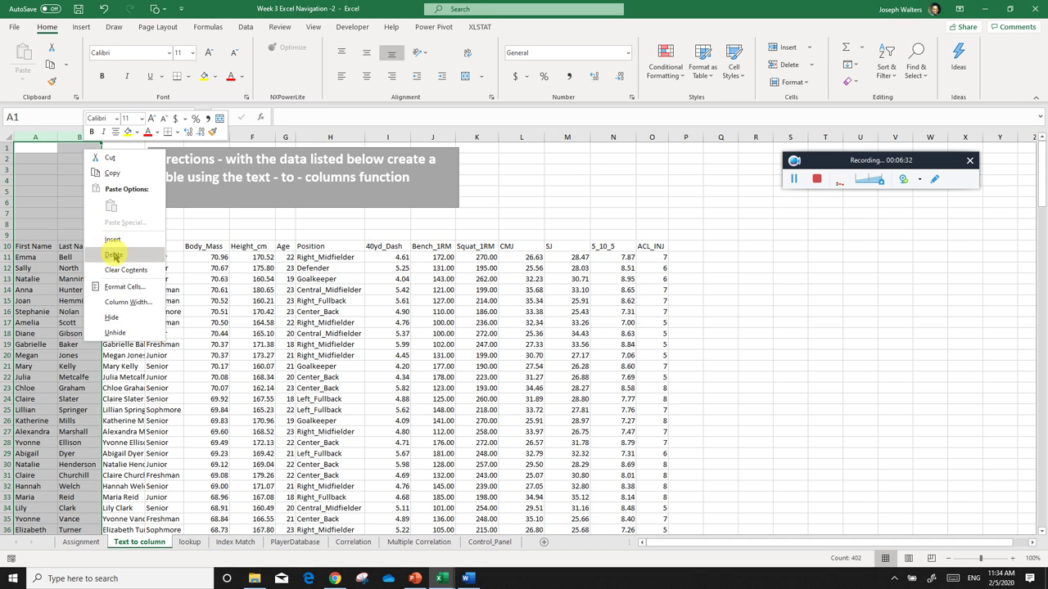
pyautogui.click(114, 254)
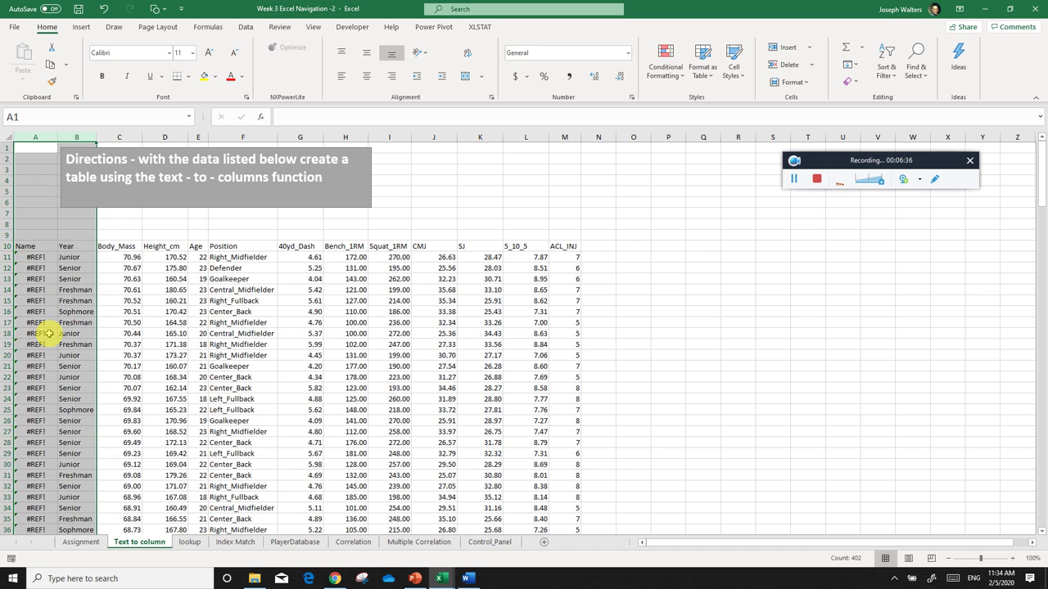
pyautogui.hotkey('ctrl', 'z')
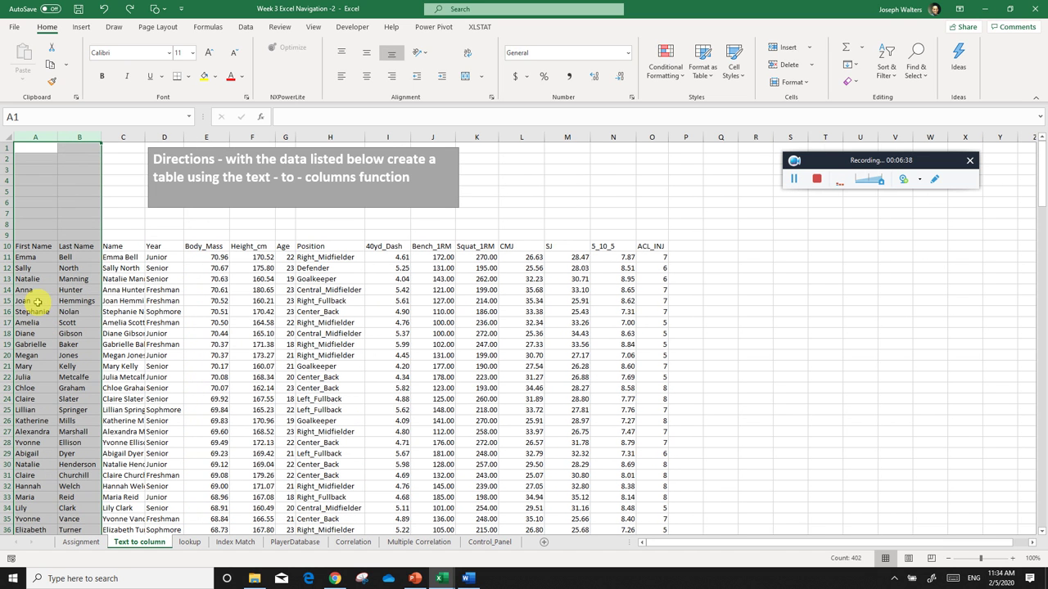
# - Replace the formulas in C11:C210 with their values by copying and pasting them in place as Values
pyautogui.click(127, 257)
pyautogui.hotkey('ctrl', 'shift', 'Down')
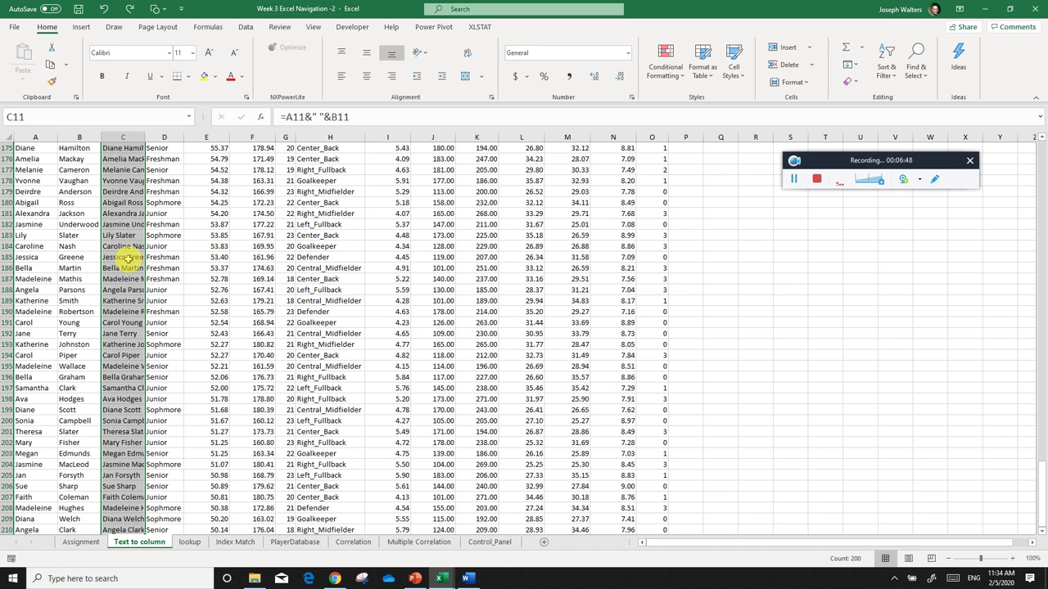
pyautogui.hotkey('ctrl', 'c')
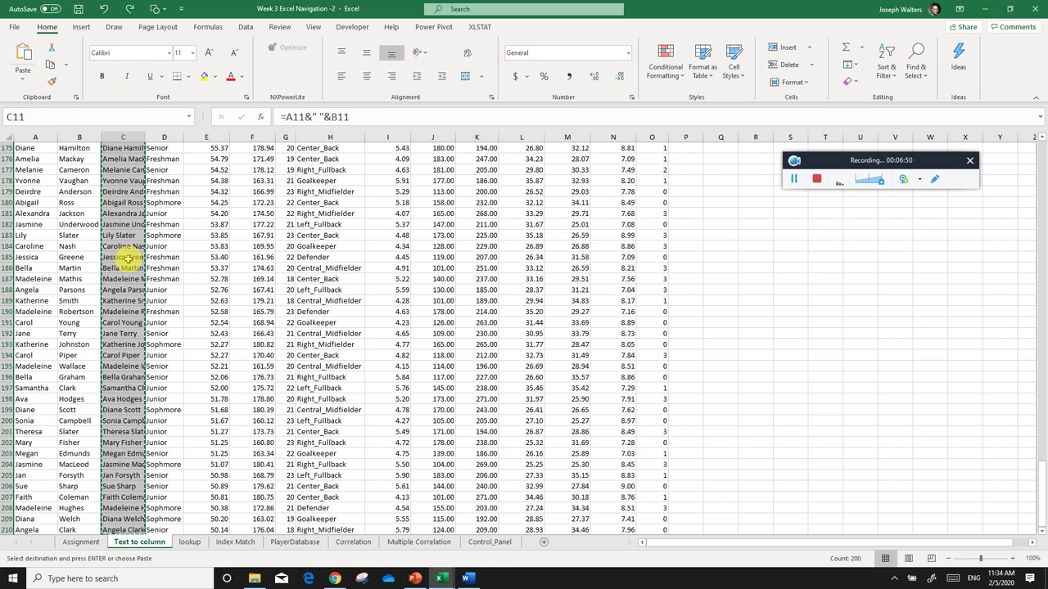
pyautogui.hotkey('ctrl', 'Up')
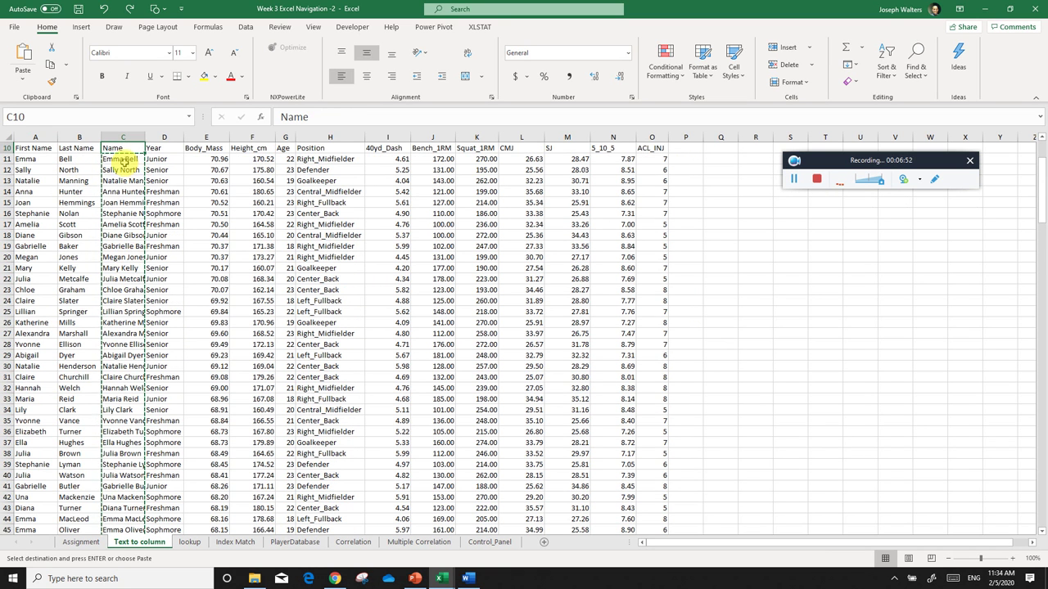
pyautogui.click(122, 159)
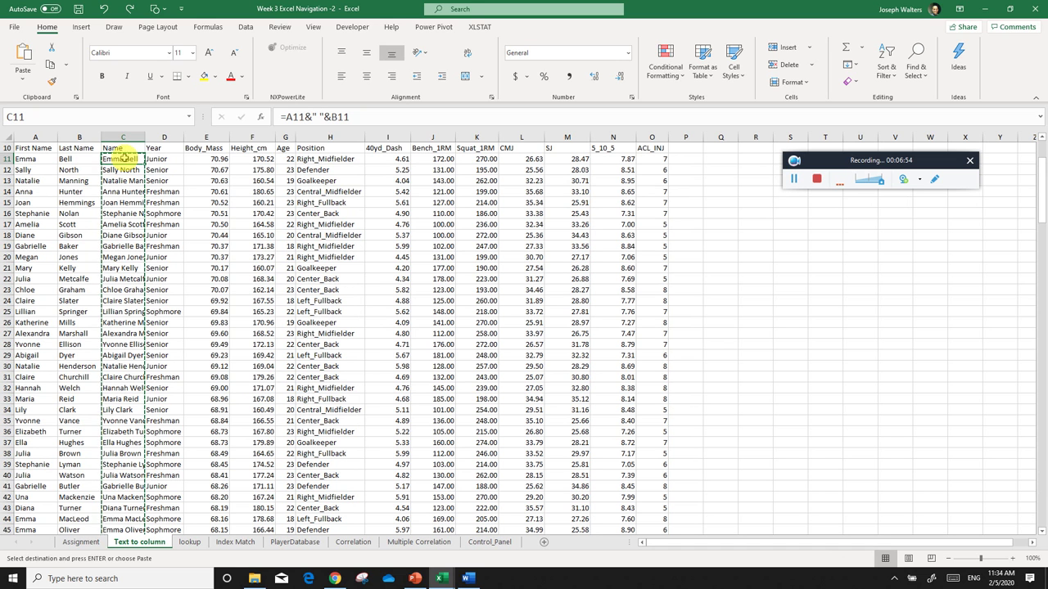
pyautogui.rightClick(123, 158)
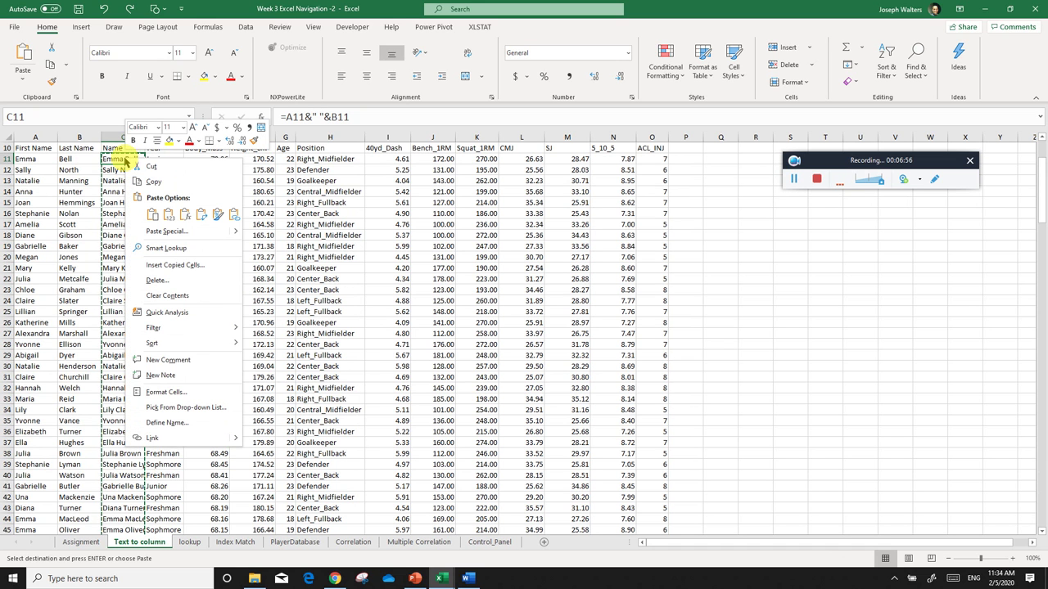
pyautogui.click(168, 214)
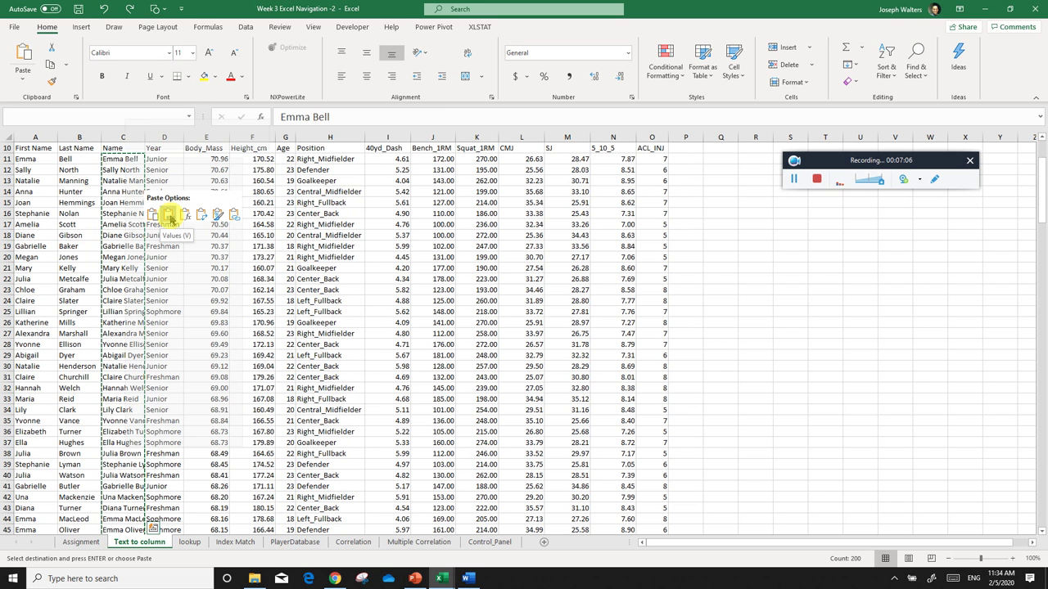
pyautogui.click(168, 216)
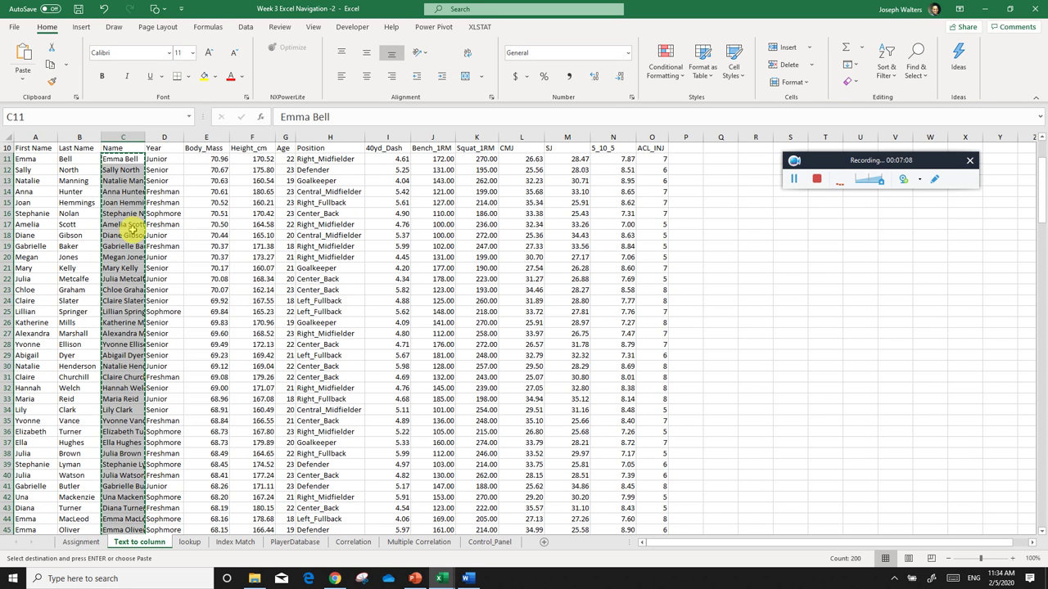
# - Delete the First Name and Last Name columns and autofit the widths of the remaining Name and Year columns
pyautogui.moveTo(32, 138); pyautogui.dragTo(75, 152)
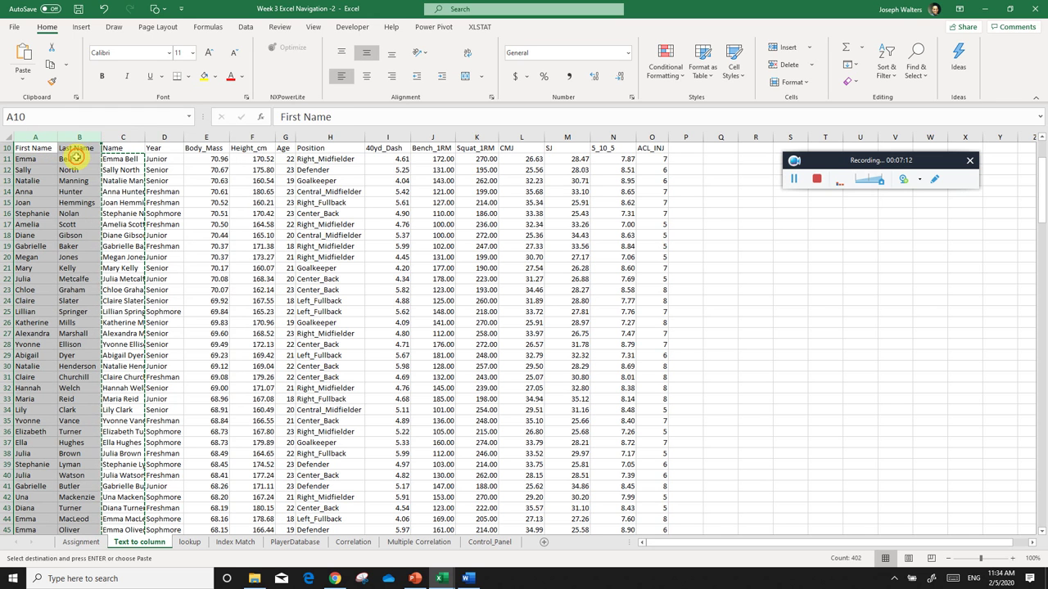
pyautogui.rightClick(73, 141)
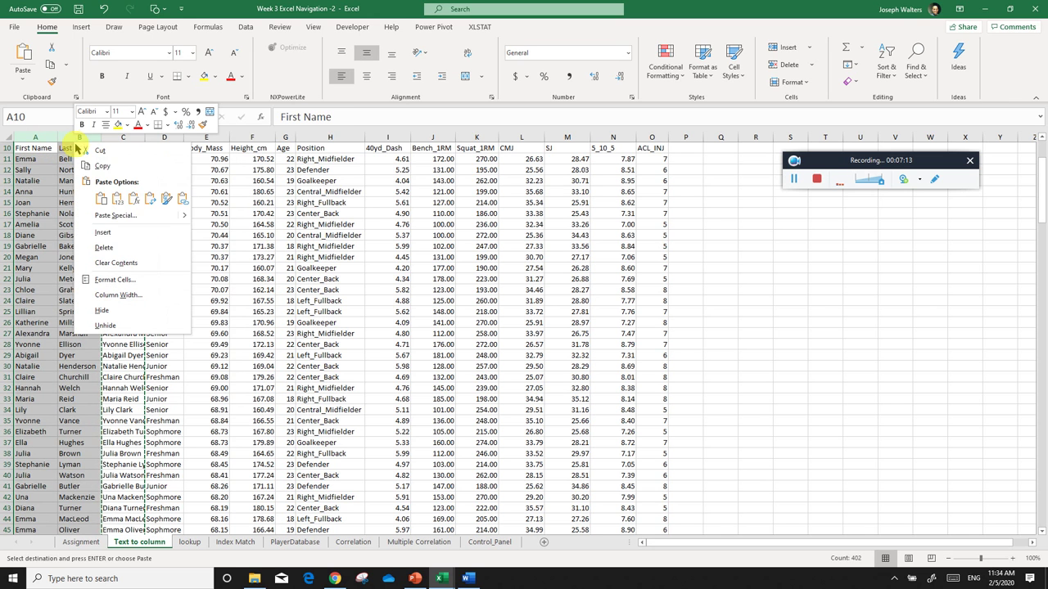
pyautogui.click(104, 248)
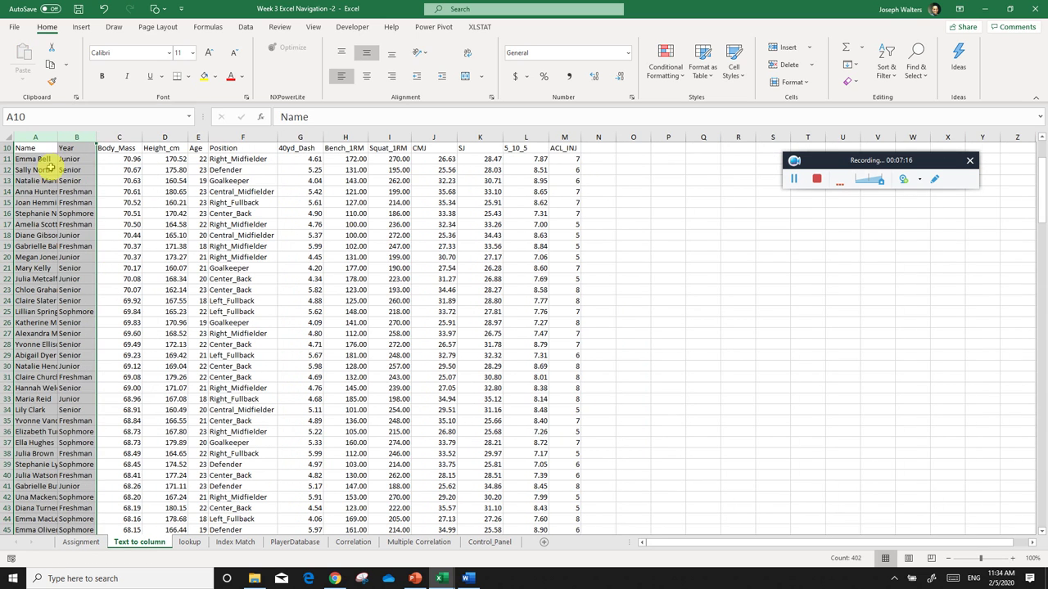
pyautogui.doubleClick(57, 137)
pyautogui.click(634, 300)
pyautogui.scroll(3, 461, 344)
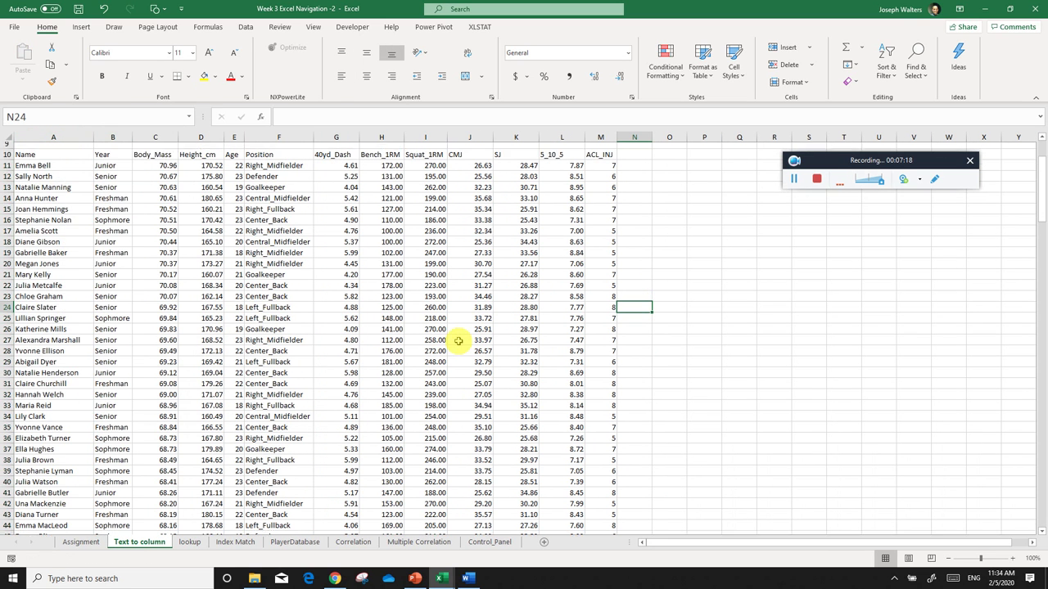
# - Try giving columns A through M one uniform width
pyautogui.moveTo(61, 139); pyautogui.dragTo(600, 163)
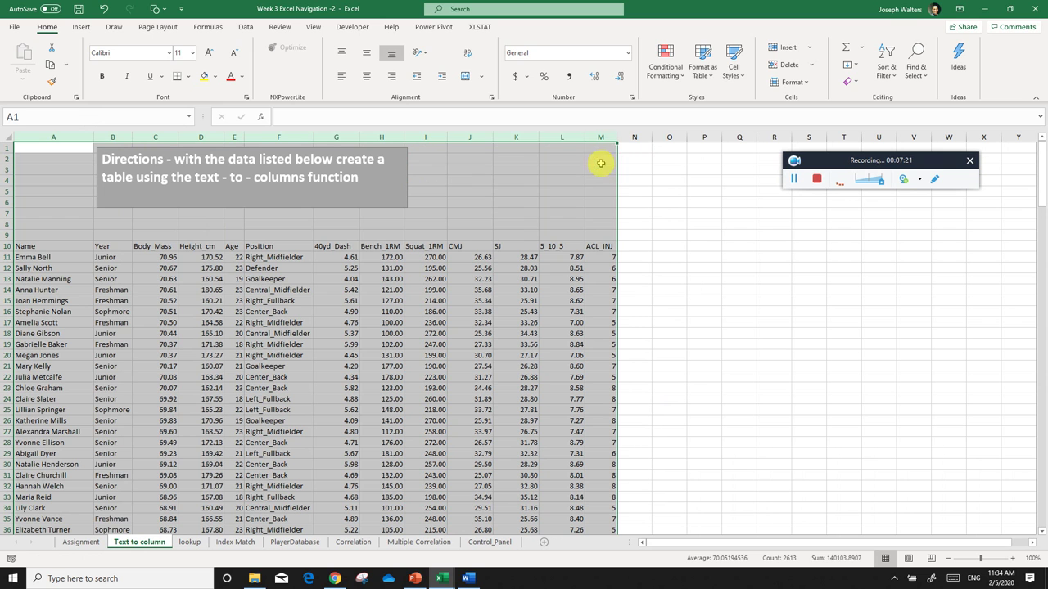
pyautogui.moveTo(492, 138); pyautogui.dragTo(494, 139)
pyautogui.click(500, 137)
pyautogui.click(692, 268)
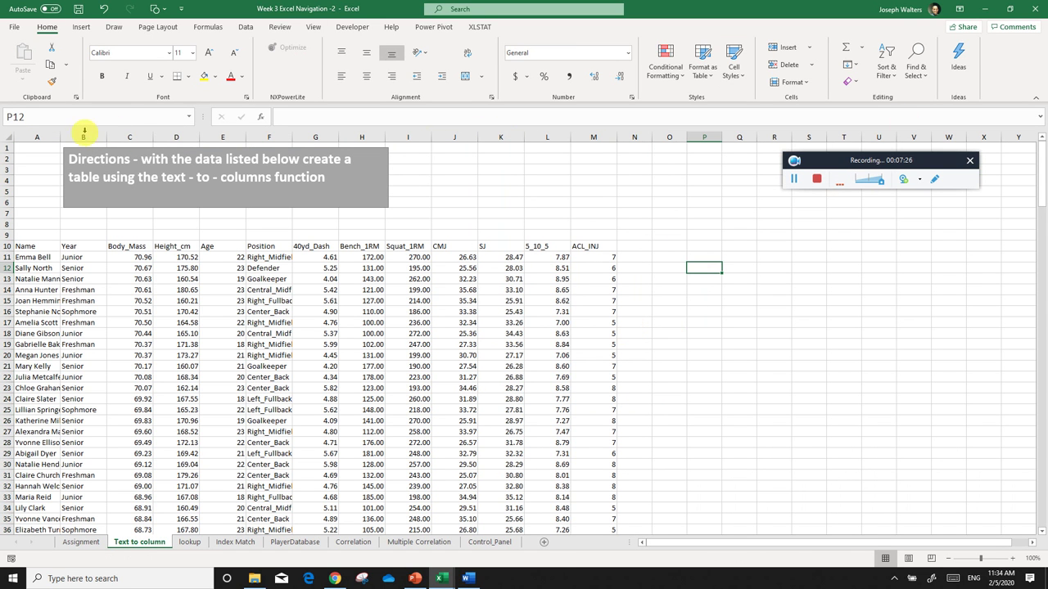
# - Autofit the widths of columns A through M to their contents
pyautogui.moveTo(47, 136); pyautogui.dragTo(603, 95)
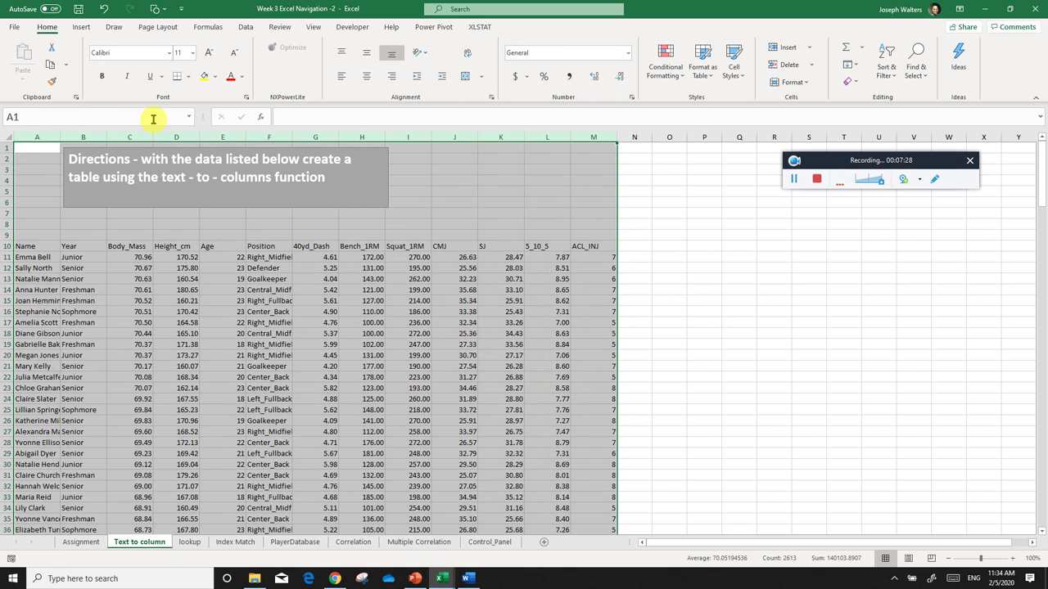
pyautogui.moveTo(60, 136); pyautogui.dragTo(59, 136)
pyautogui.doubleClick(60, 136)
pyautogui.click(610, 330)
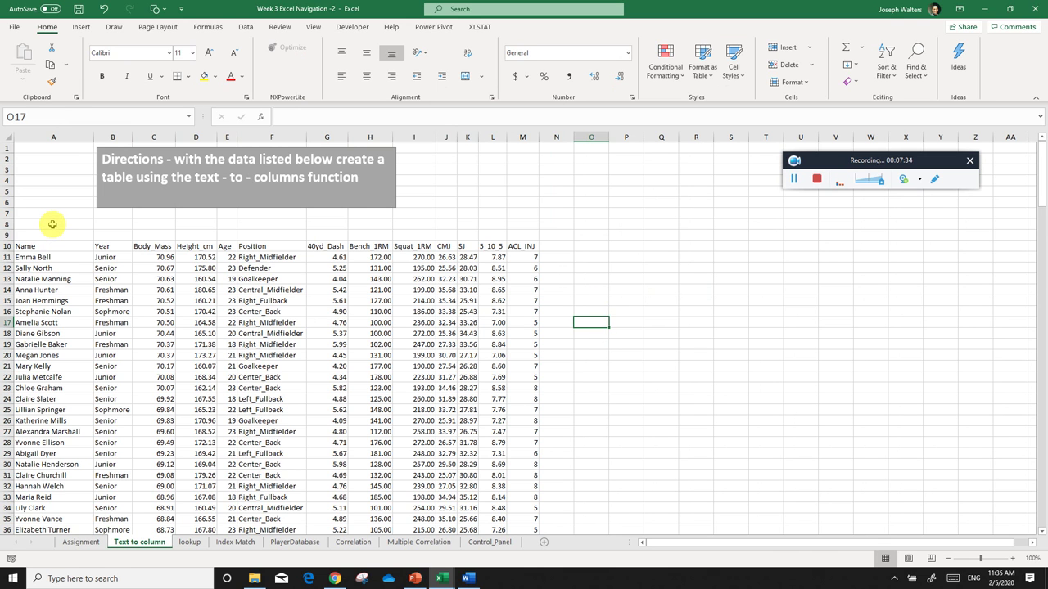
# - Check the required table name on the Assignment sheet and enter tbl_Playerdatabase in cell A8 of the Text to column sheet
pyautogui.click(52, 224)
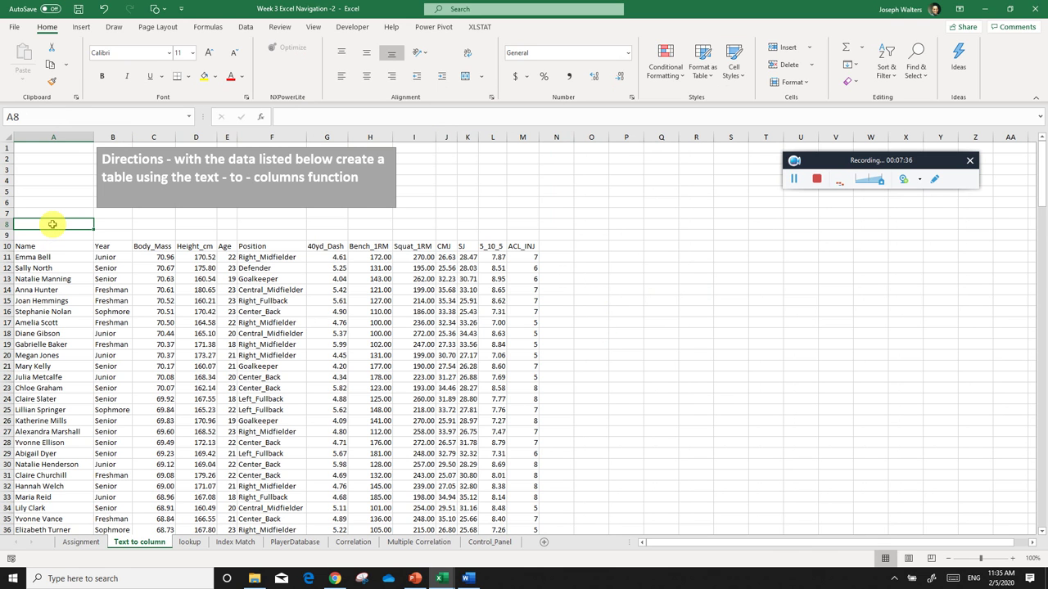
pyautogui.click(91, 545)
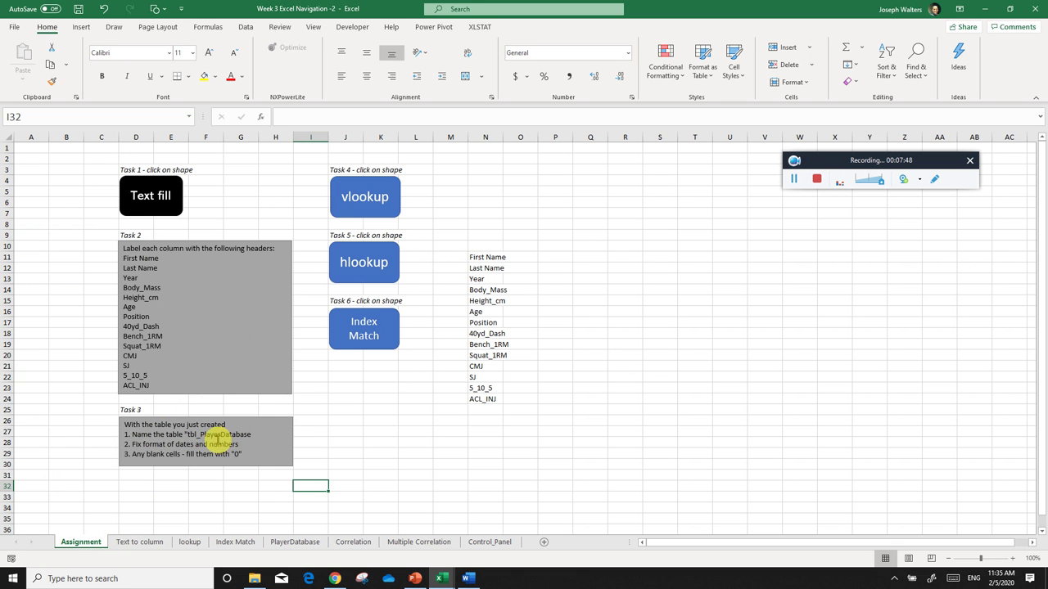
pyautogui.click(154, 543)
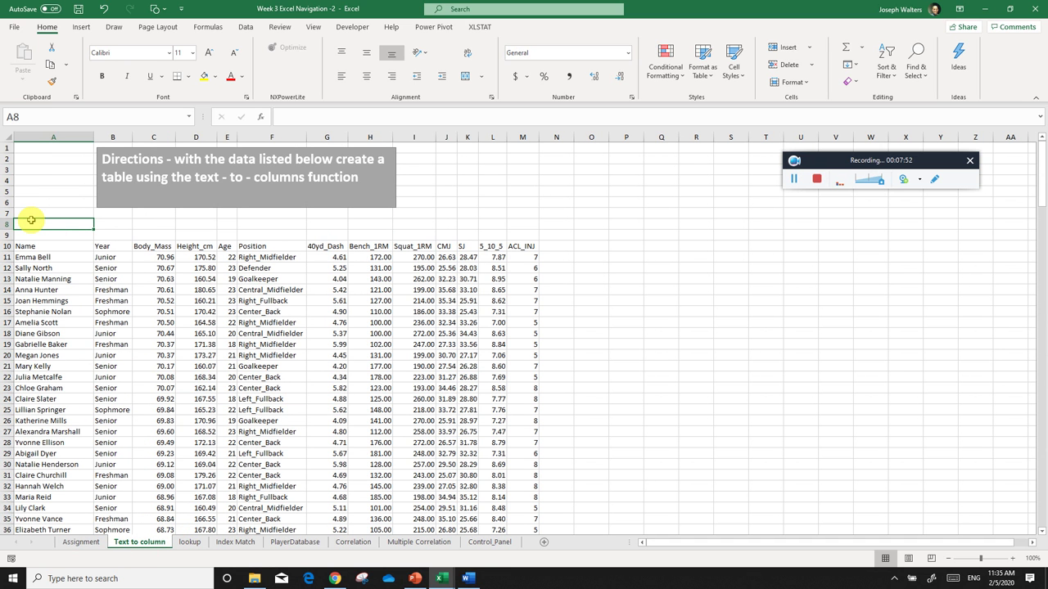
pyautogui.write('tb')
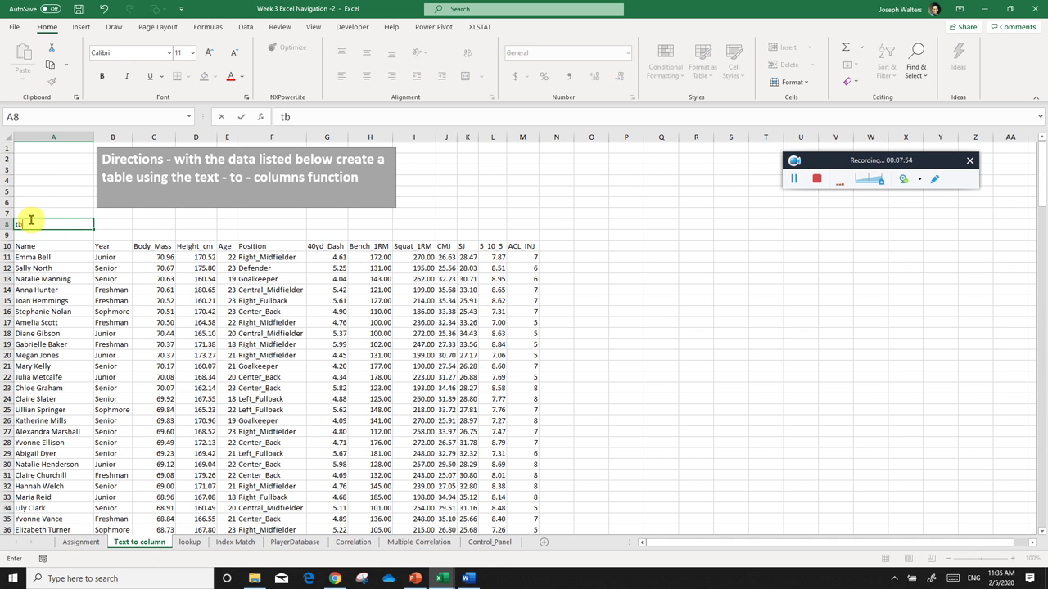
pyautogui.write('l_playe')
pyautogui.press('BackSpace')
pyautogui.press('BackSpace')
pyautogui.press('BackSpace')
pyautogui.write('ayerdatabase')
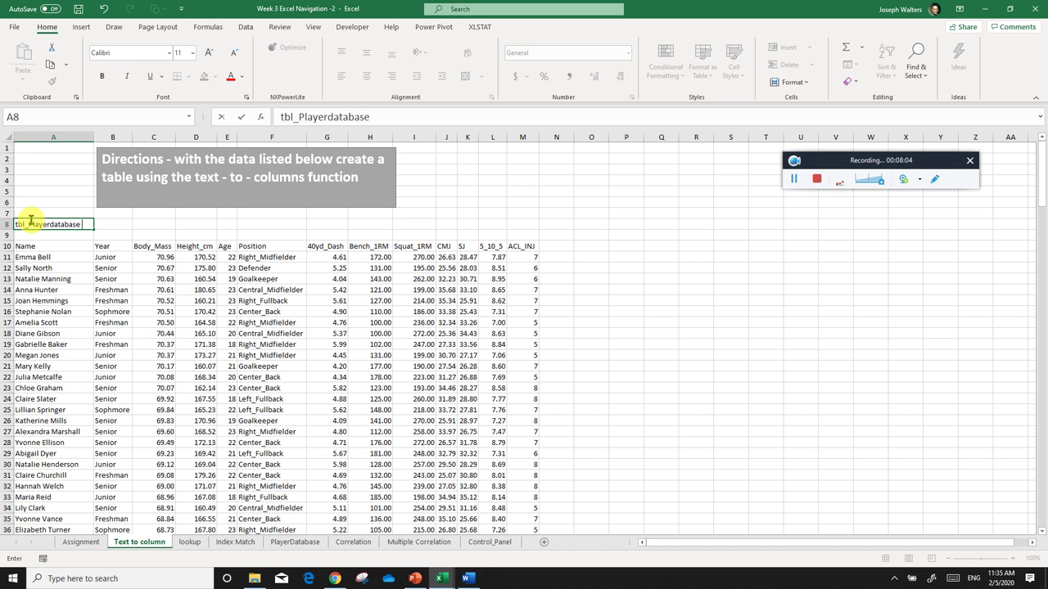
pyautogui.press('Return')
# - Italicize the tbl_Playerdatabase label in cell A8
pyautogui.click(33, 224)
pyautogui.click(127, 75)
pyautogui.click(442, 203)
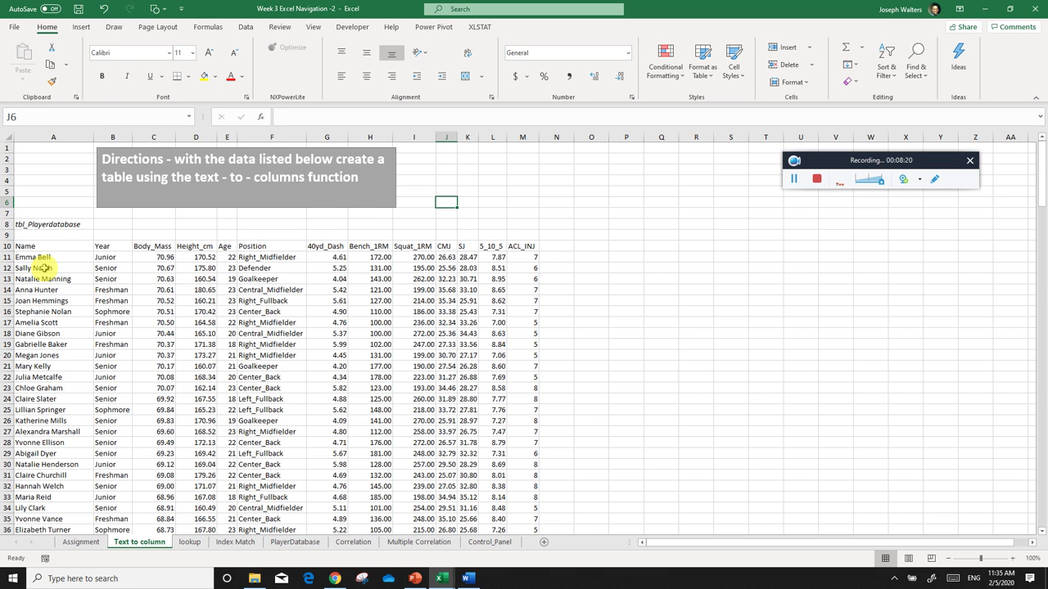
# - Convert the player data in A10:M210 into a table with headers and look over the formatted rows
pyautogui.click(68, 258)
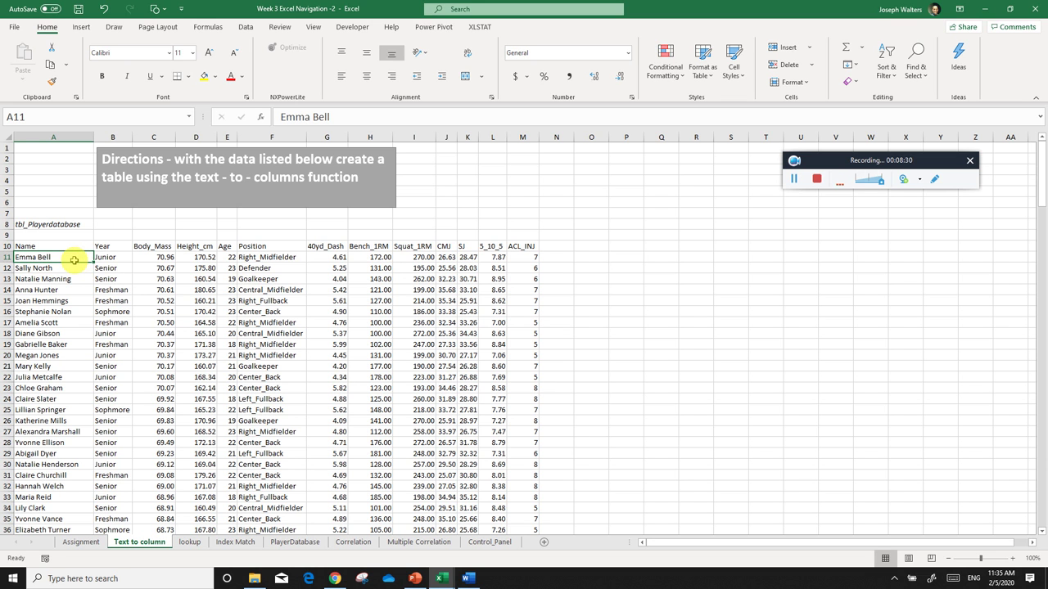
pyautogui.click(81, 27)
pyautogui.click(101, 53)
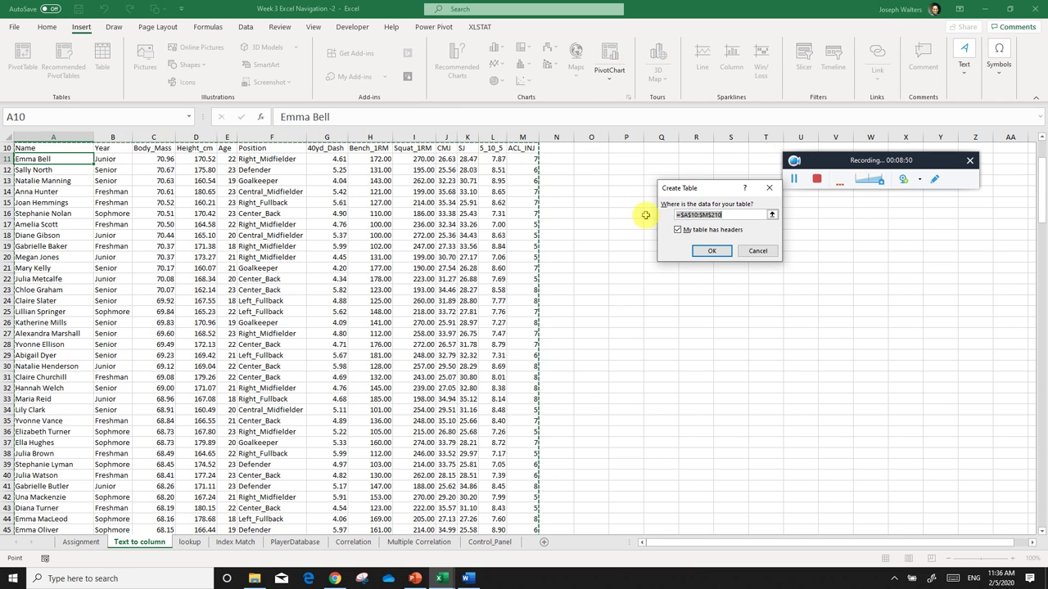
pyautogui.click(714, 251)
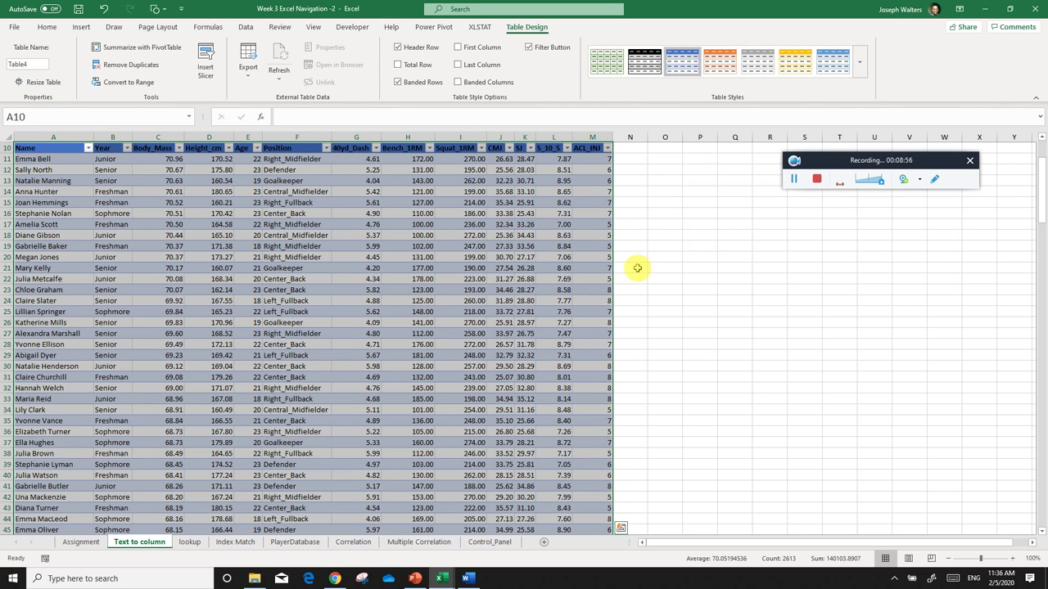
pyautogui.click(663, 299)
pyautogui.scroll(2, 656, 305)
pyautogui.scroll(1, 656, 305)
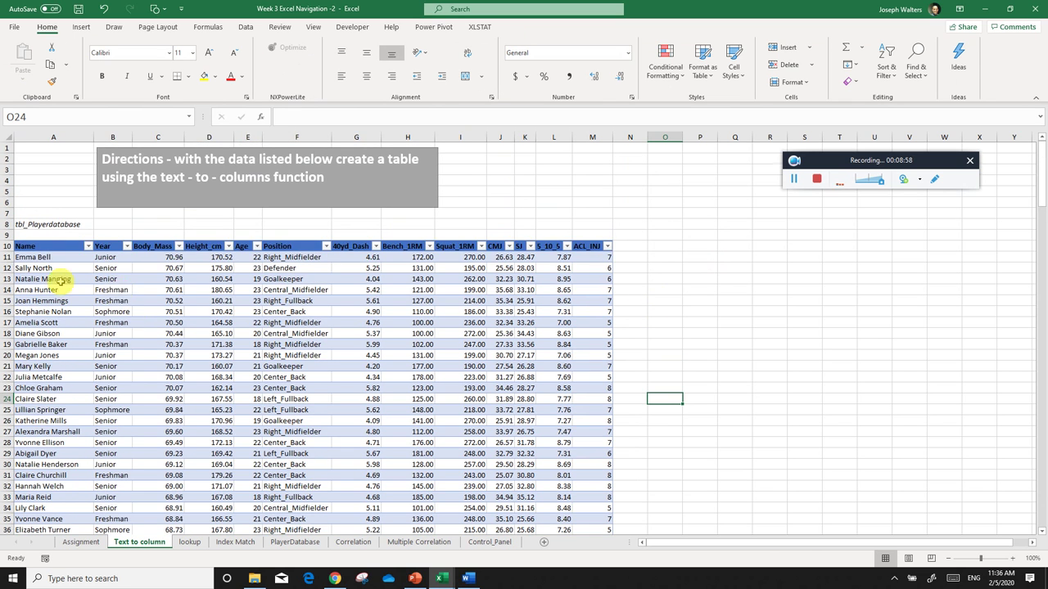
pyautogui.scroll(-1, 276, 316)
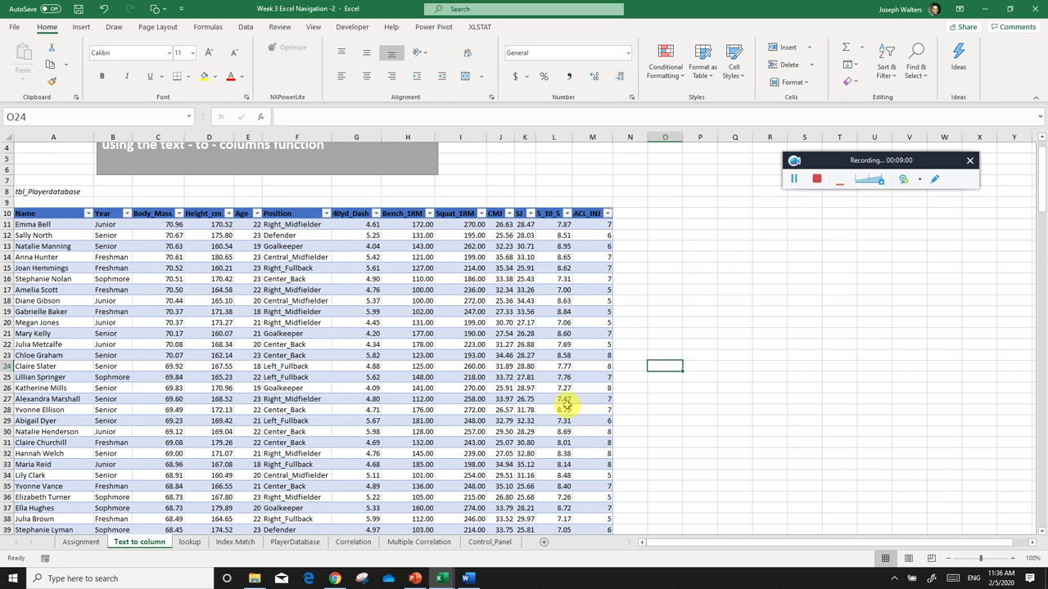
pyautogui.click(659, 356)
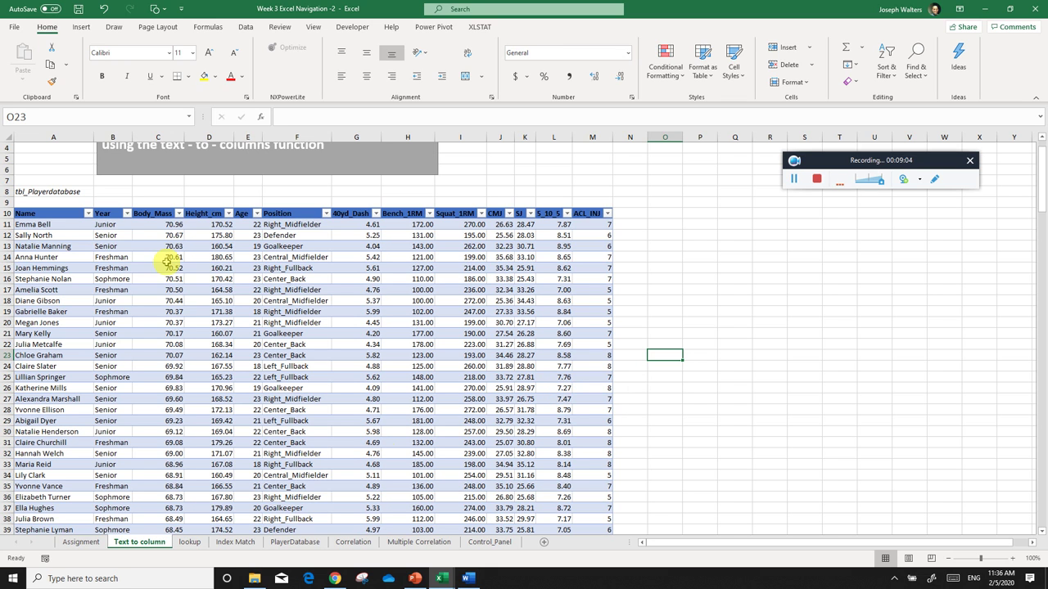
# - Check the workbook's list of defined names and compare the options available with cells selected inside and outside the table
pyautogui.click(188, 120)
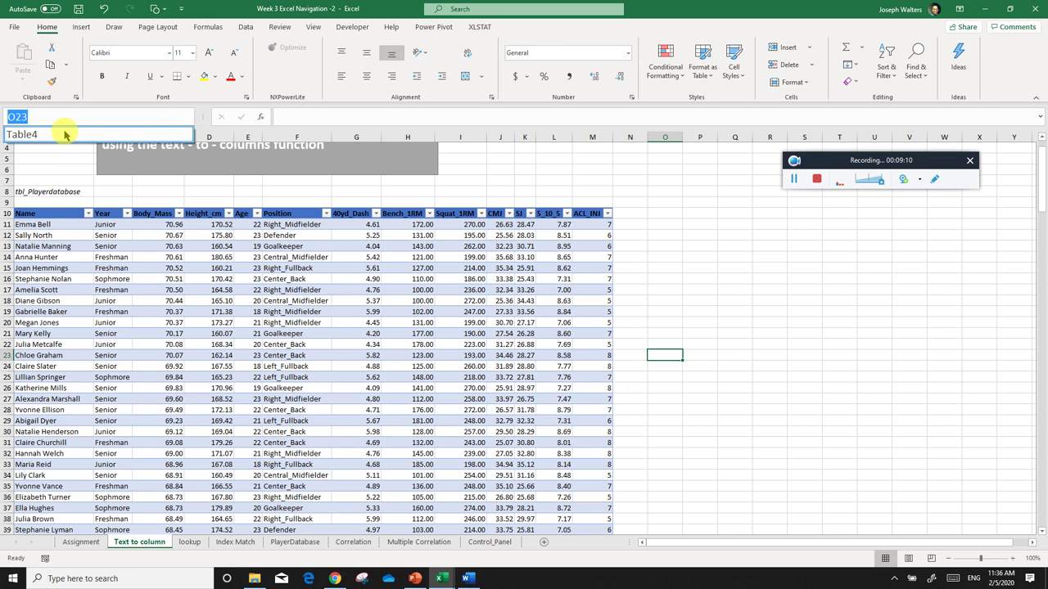
pyautogui.click(182, 124)
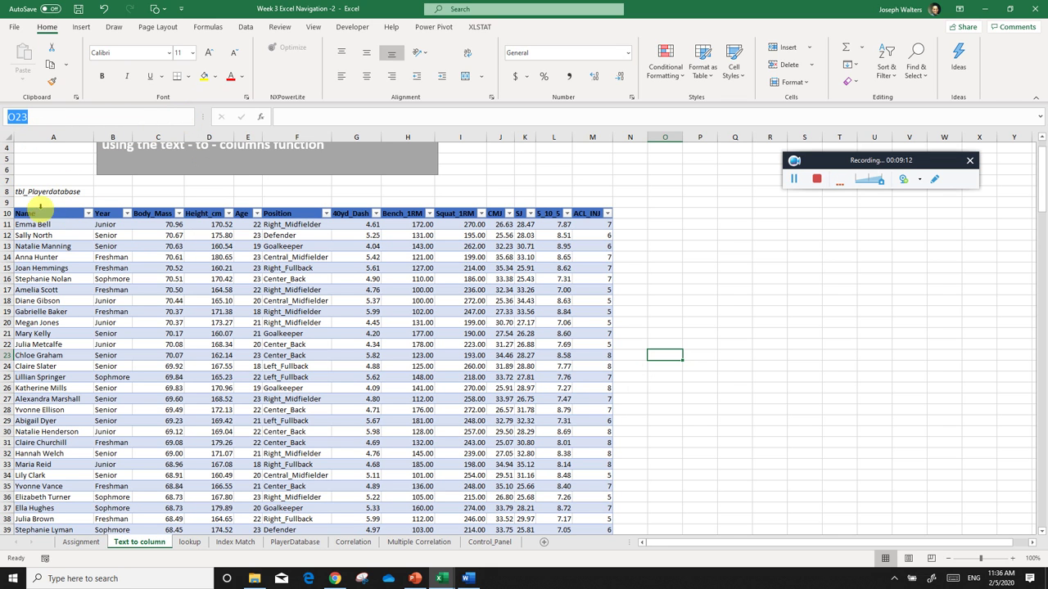
pyautogui.click(61, 237)
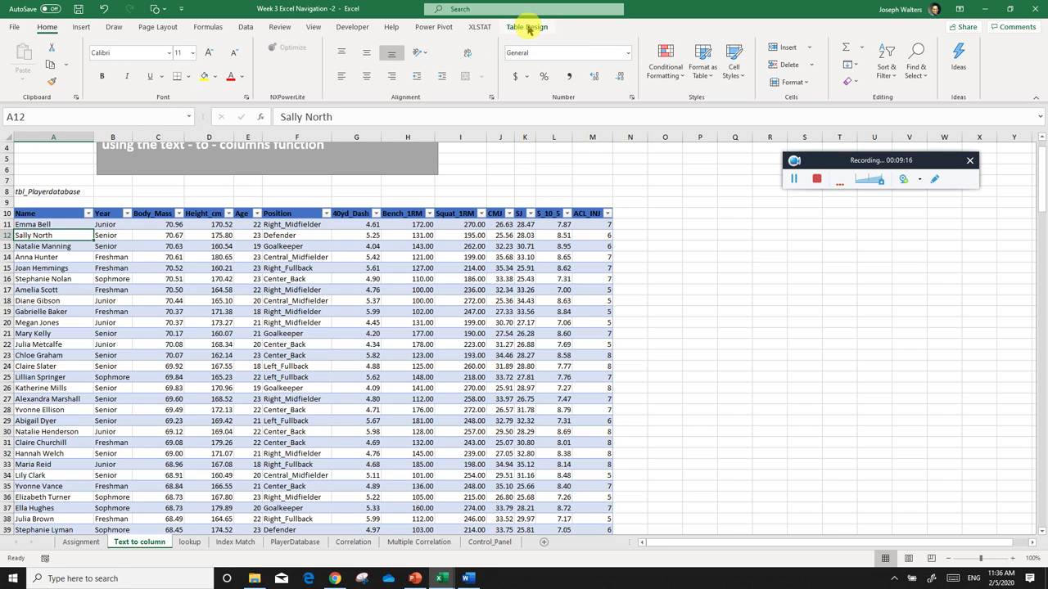
pyautogui.click(311, 192)
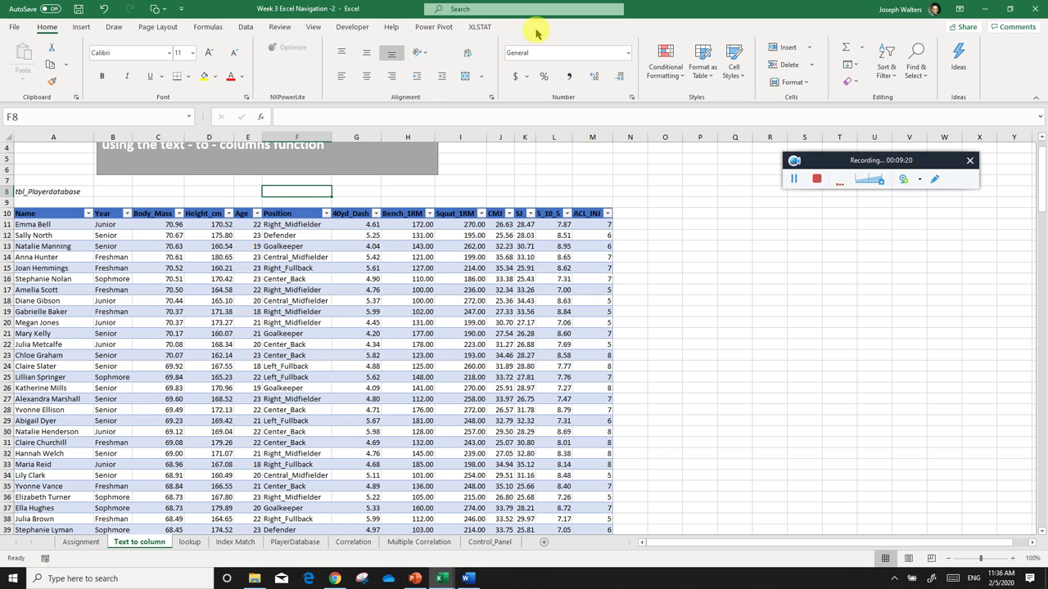
pyautogui.click(312, 222)
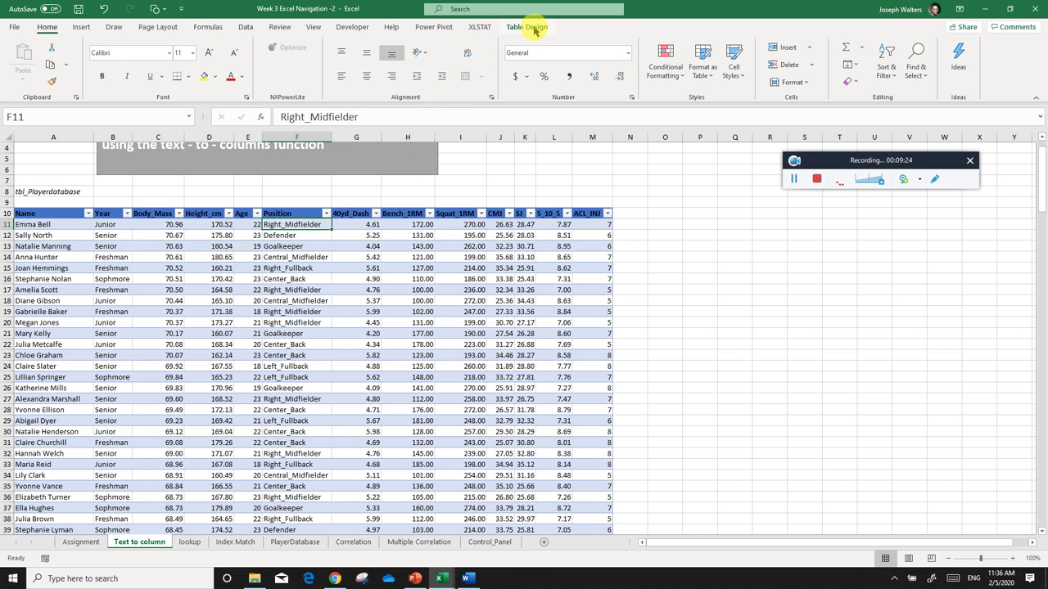
# - Rename the player data table as tbl_Playerdatabase
pyautogui.click(534, 28)
pyautogui.click(41, 63)
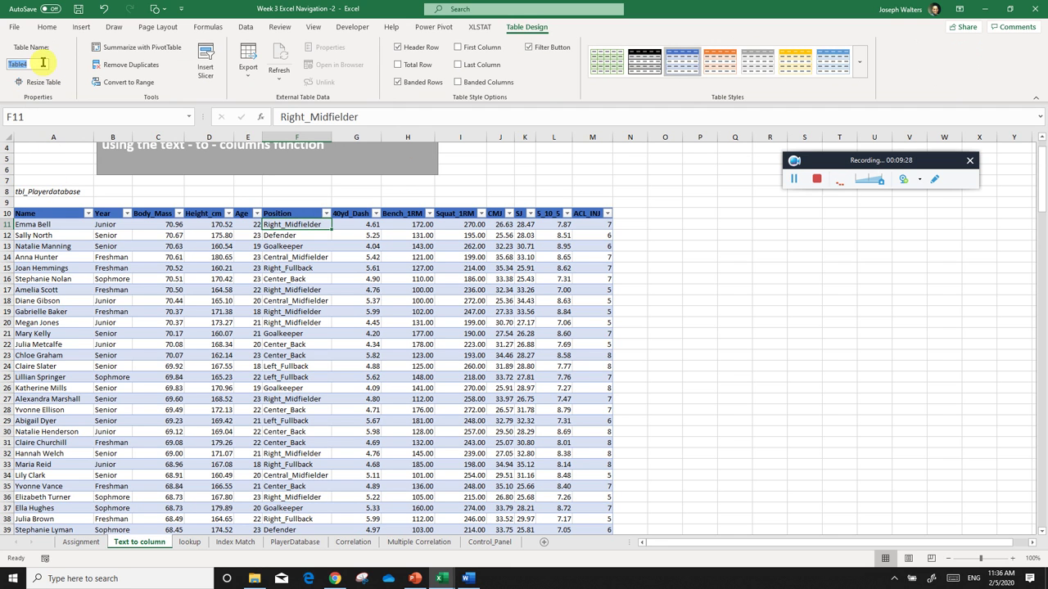
pyautogui.write('tbl_PlayerData')
pyautogui.press('BackSpace')
pyautogui.press('BackSpace')
pyautogui.press('BackSpace')
pyautogui.write('atabase')
pyautogui.press('Return')
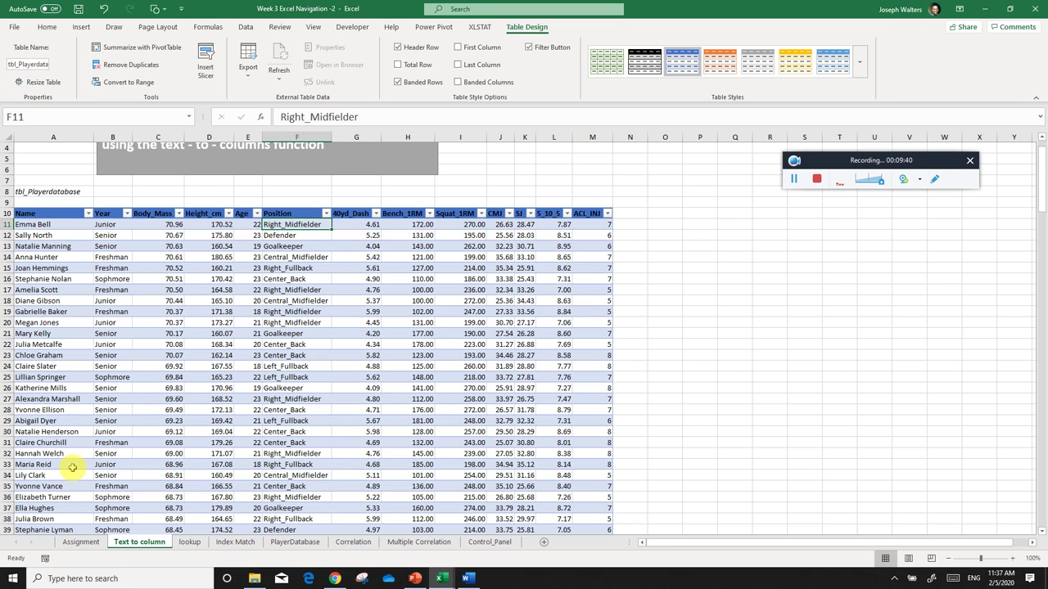
# - Review the remaining tasks on the Assignment sheet and follow the vlookup link to examine the lookup sheet's instructions and input cells
pyautogui.click(80, 542)
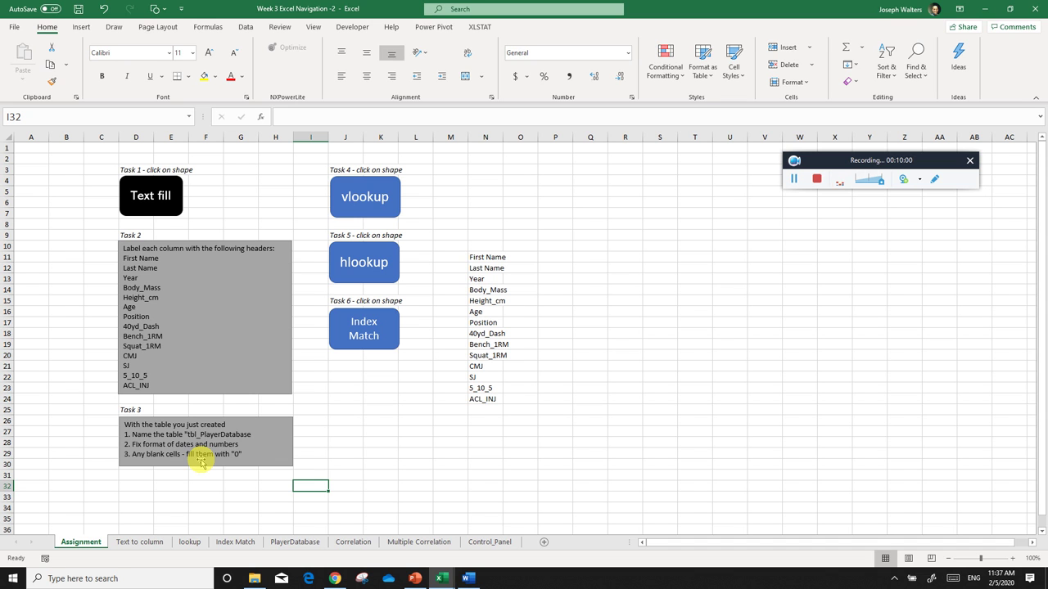
pyautogui.click(358, 213)
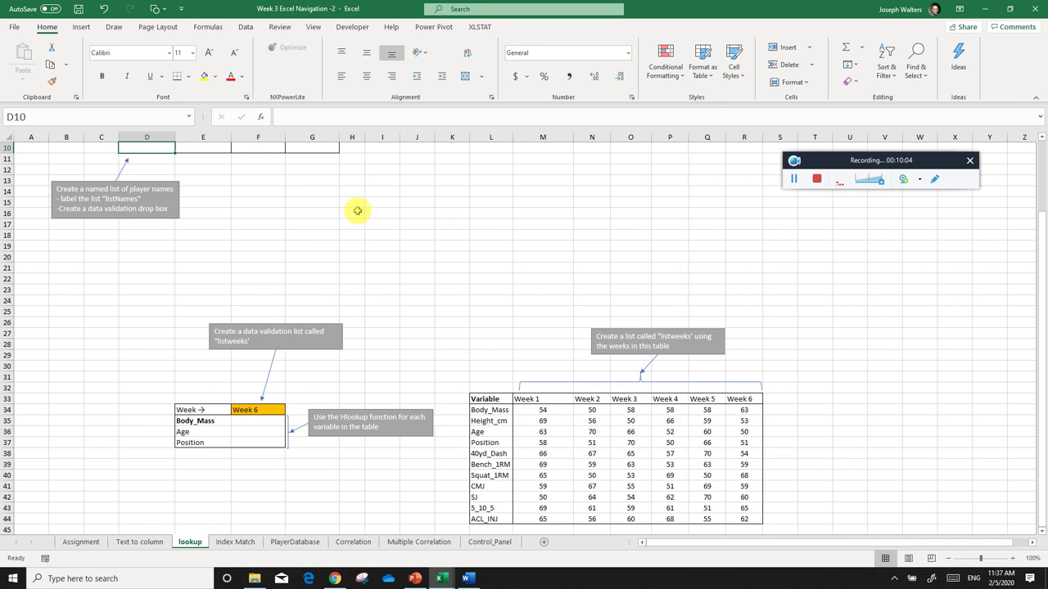
pyautogui.scroll(3, 308, 253)
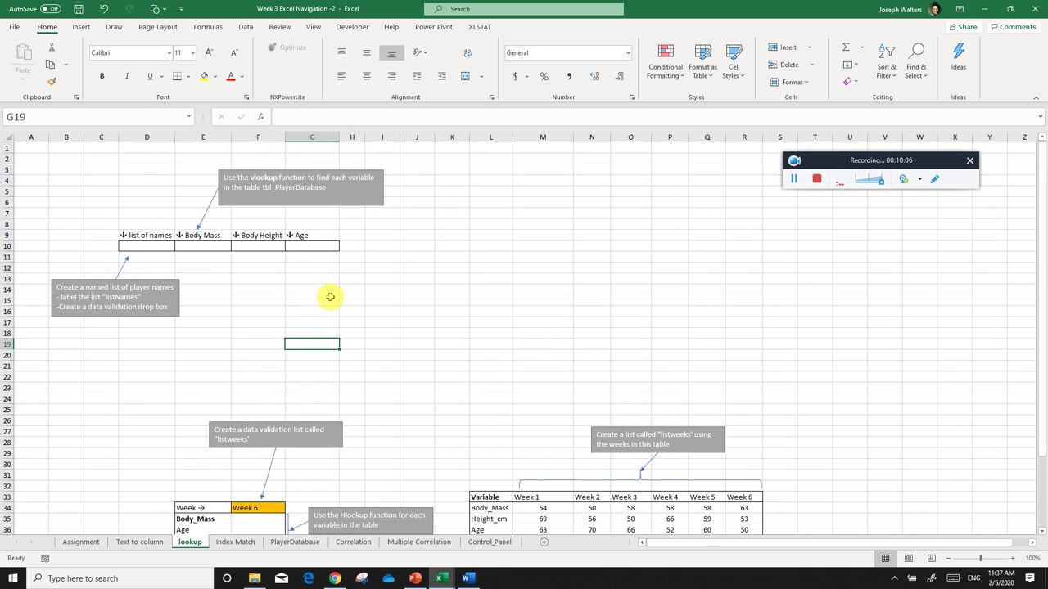
pyautogui.moveTo(152, 248); pyautogui.dragTo(301, 249)
pyautogui.click(297, 277)
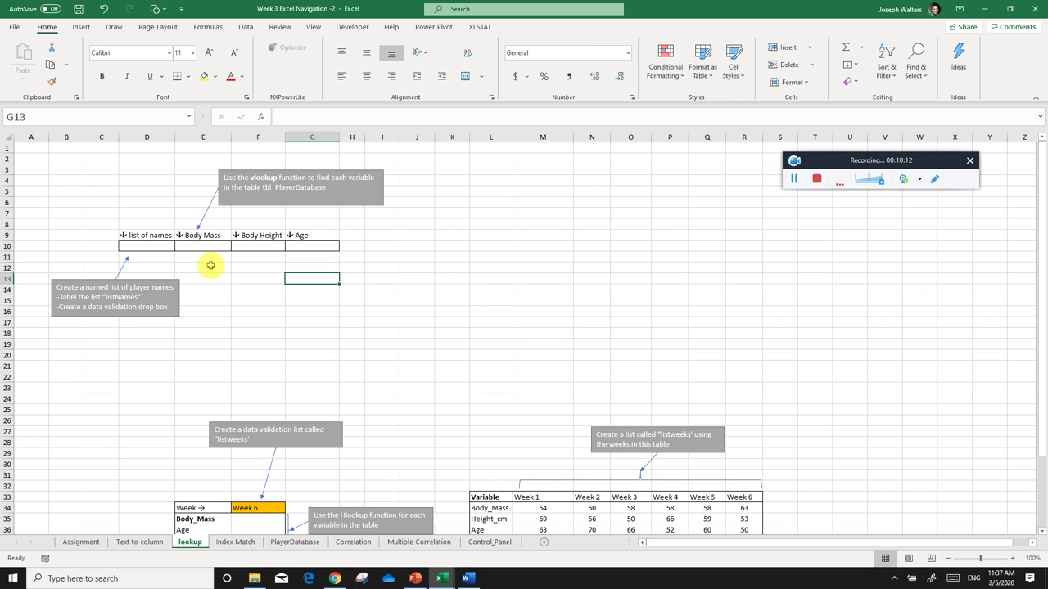
pyautogui.click(155, 244)
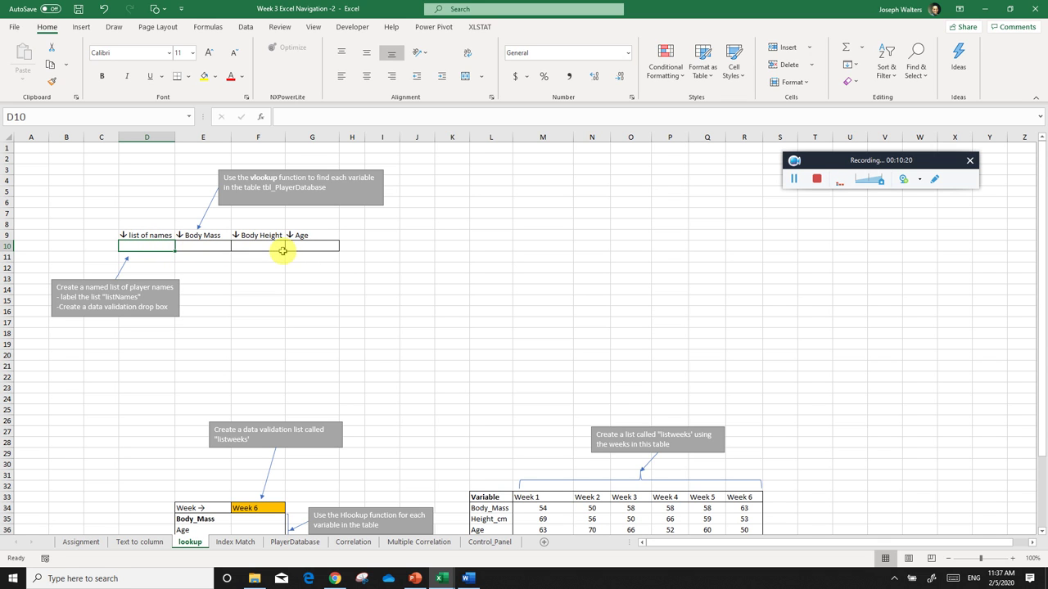
pyautogui.click(302, 260)
pyautogui.click(156, 247)
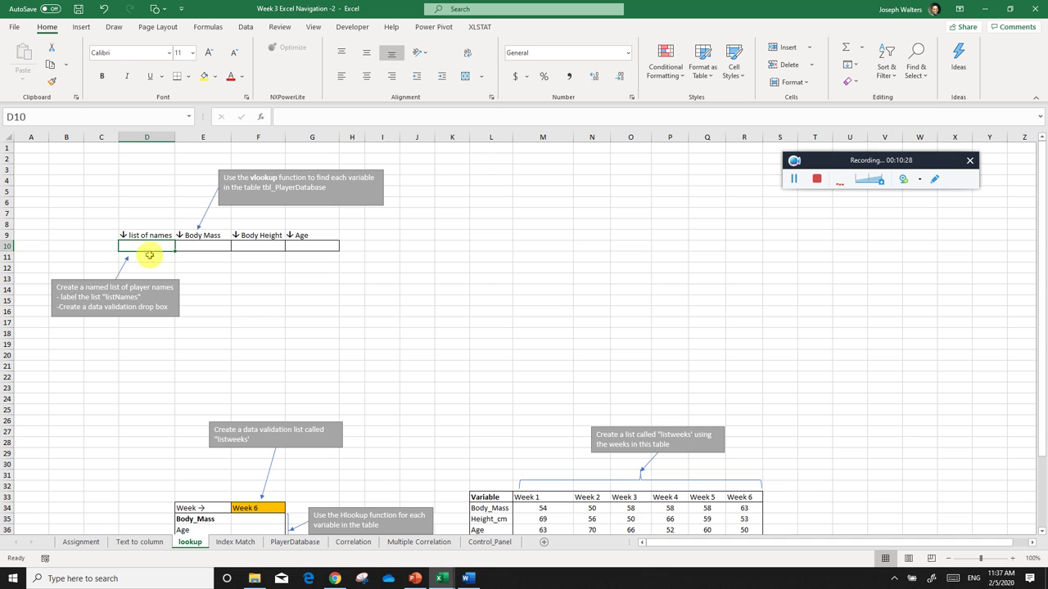
# - Define the player names in A11:A210 of the Text to column sheet as the named range listNames and check the defined names
pyautogui.click(141, 543)
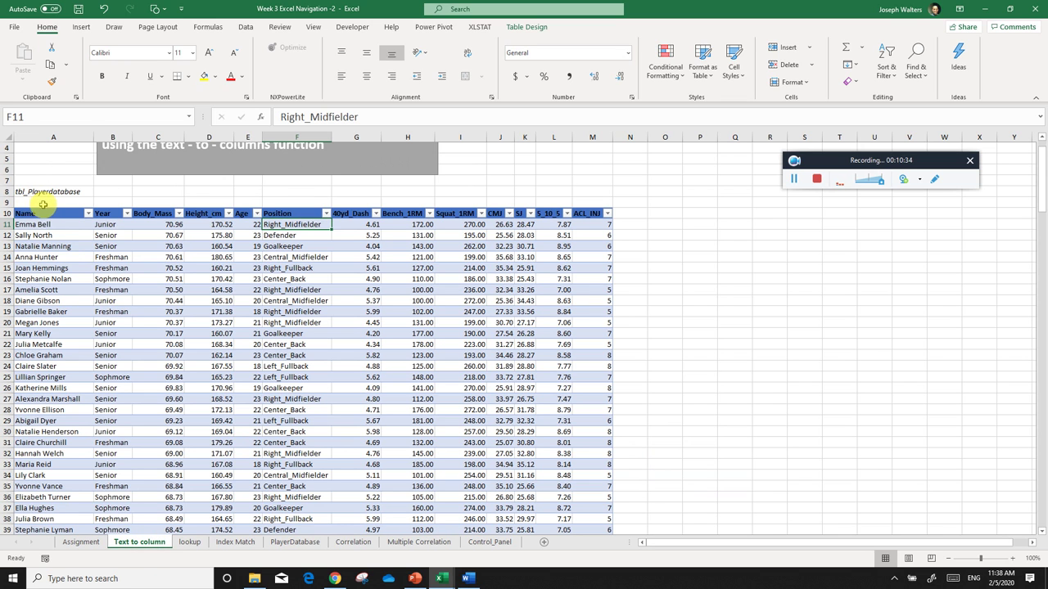
pyautogui.click(45, 224)
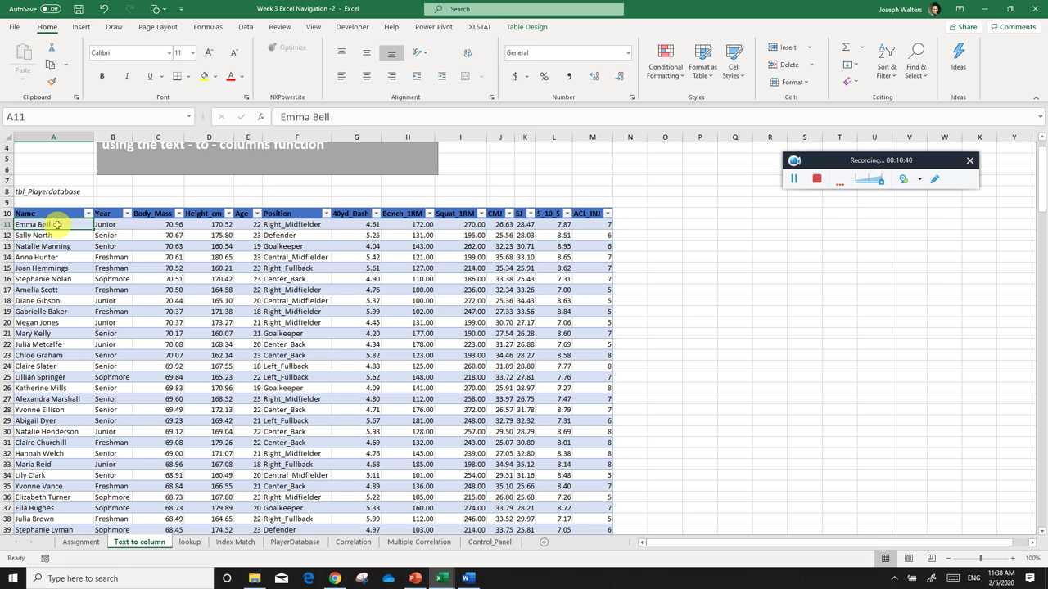
pyautogui.hotkey('ctrl', 'shift', 'Down')
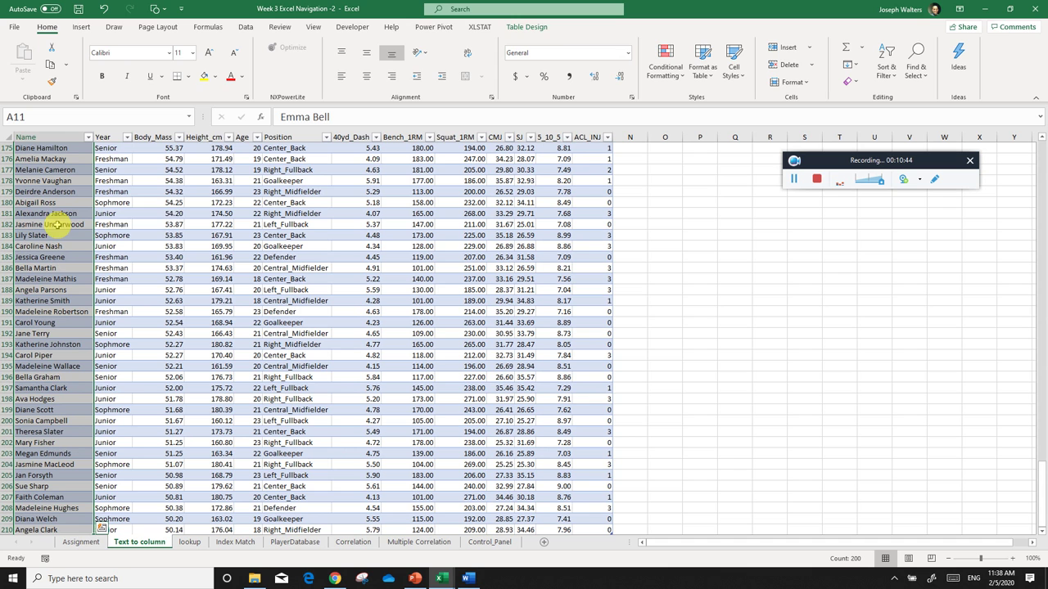
pyautogui.click(49, 117)
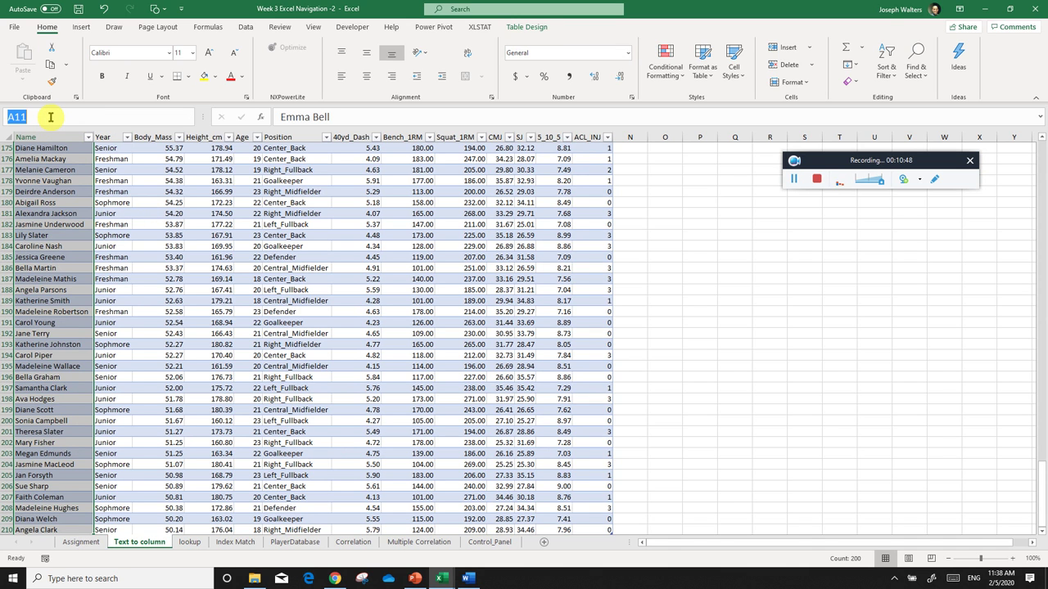
pyautogui.write('listName')
pyautogui.press('Return')
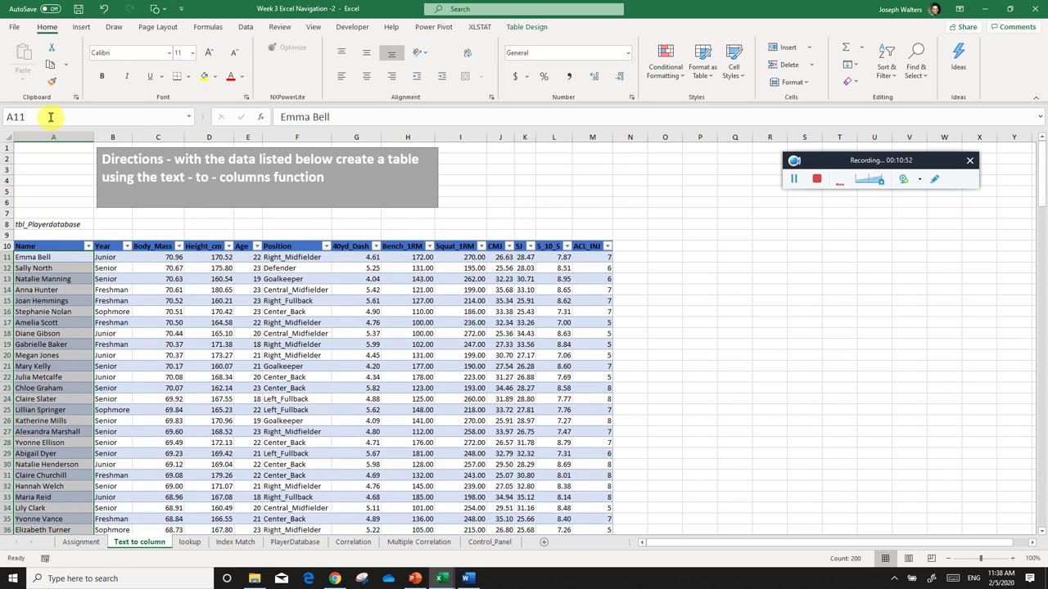
pyautogui.click(189, 119)
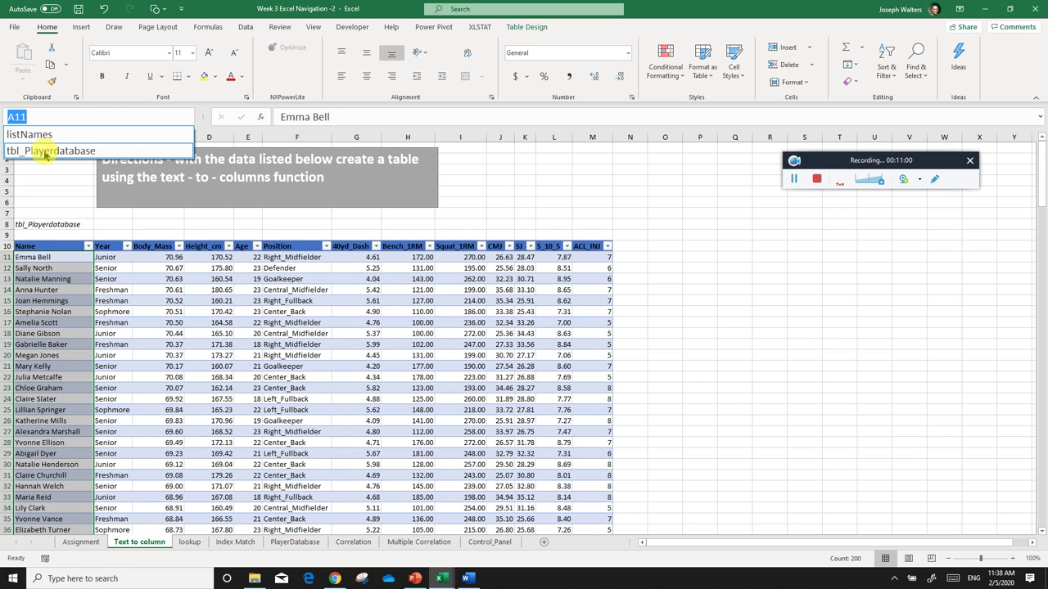
# - Open Data Validation for cell D10 on the lookup sheet and restrict its entries to a list
pyautogui.click(378, 227)
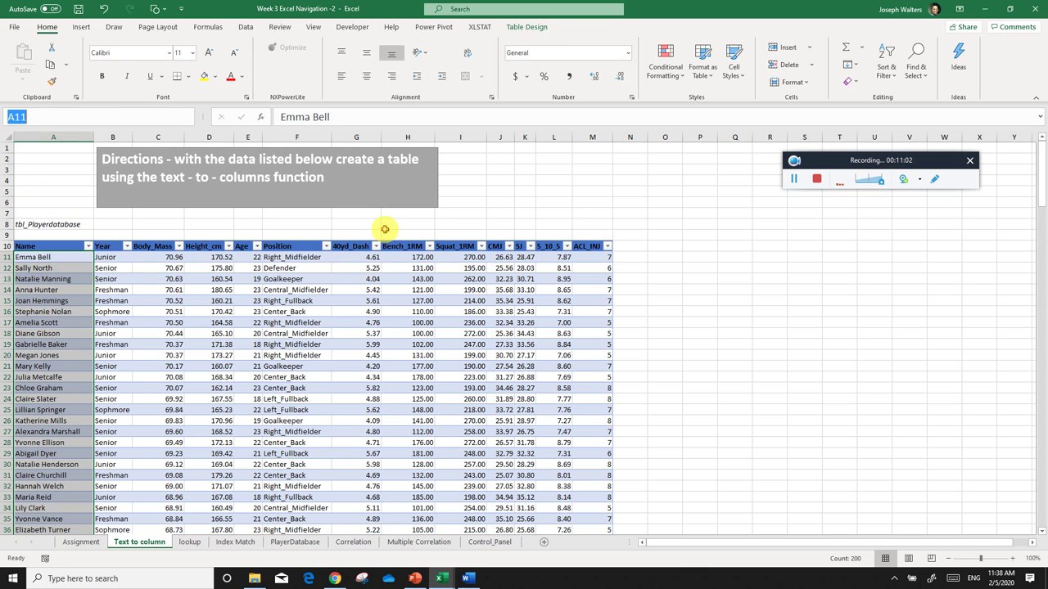
pyautogui.click(385, 224)
pyautogui.click(190, 541)
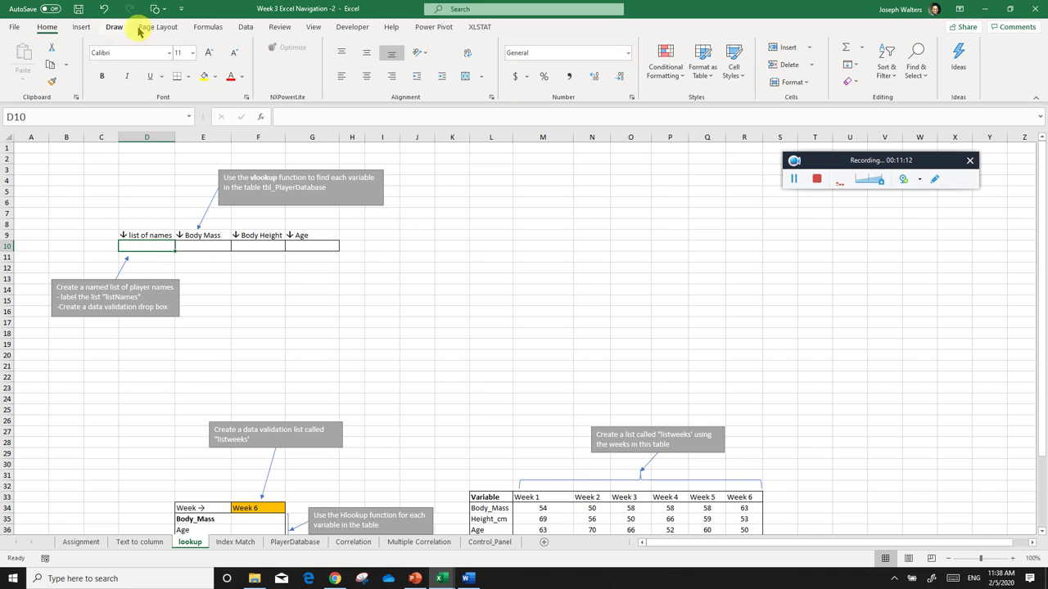
pyautogui.click(247, 27)
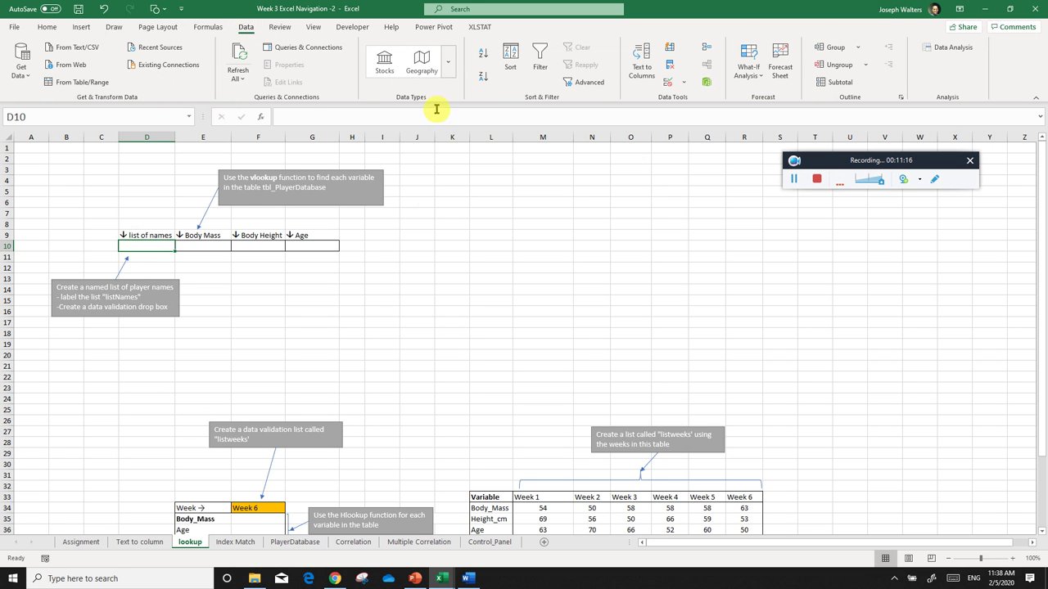
pyautogui.click(684, 84)
pyautogui.click(692, 99)
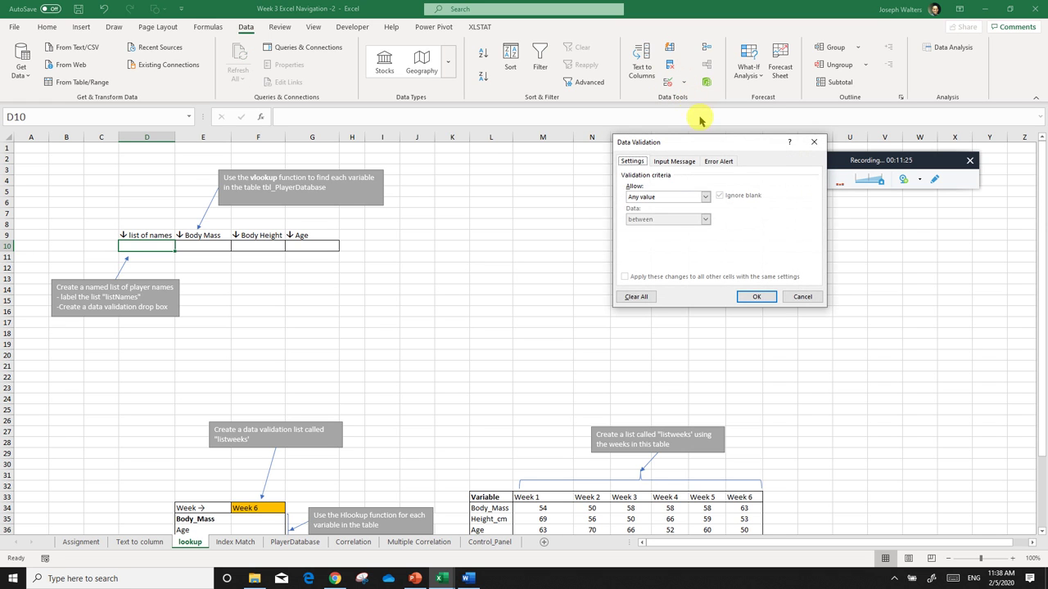
pyautogui.click(706, 197)
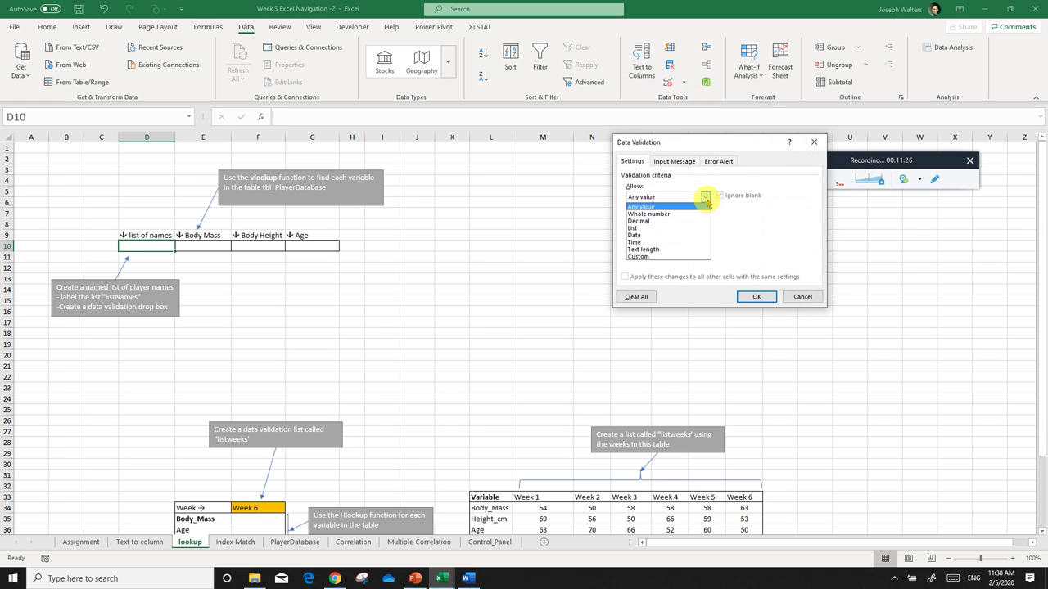
pyautogui.click(663, 229)
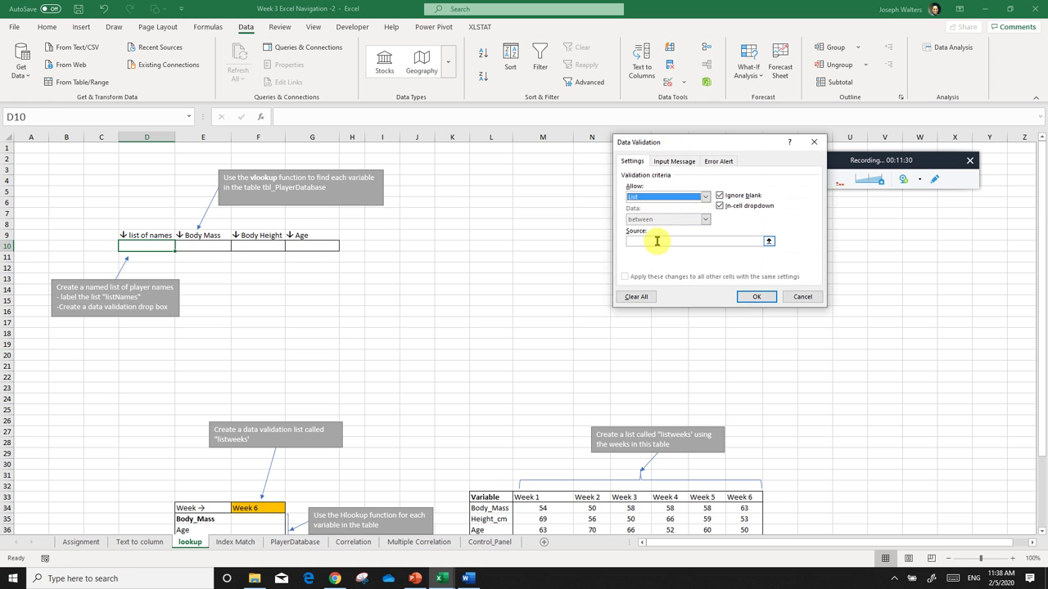
pyautogui.click(656, 241)
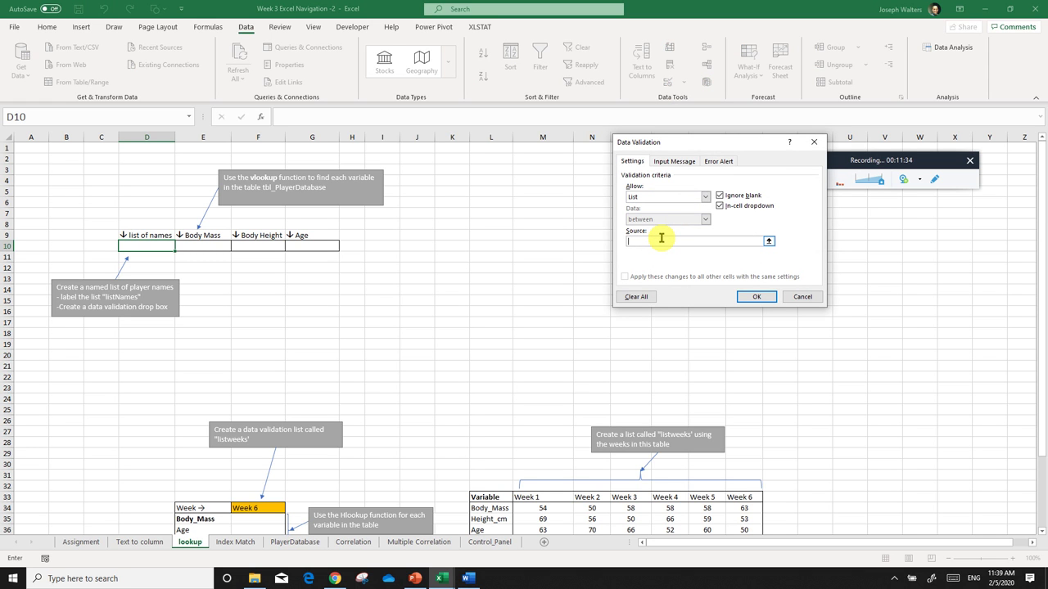
pyautogui.write('=listNames')
pyautogui.hotkey('ctrl', 'a')
pyautogui.press('BackSpace')
pyautogui.press('super+s')
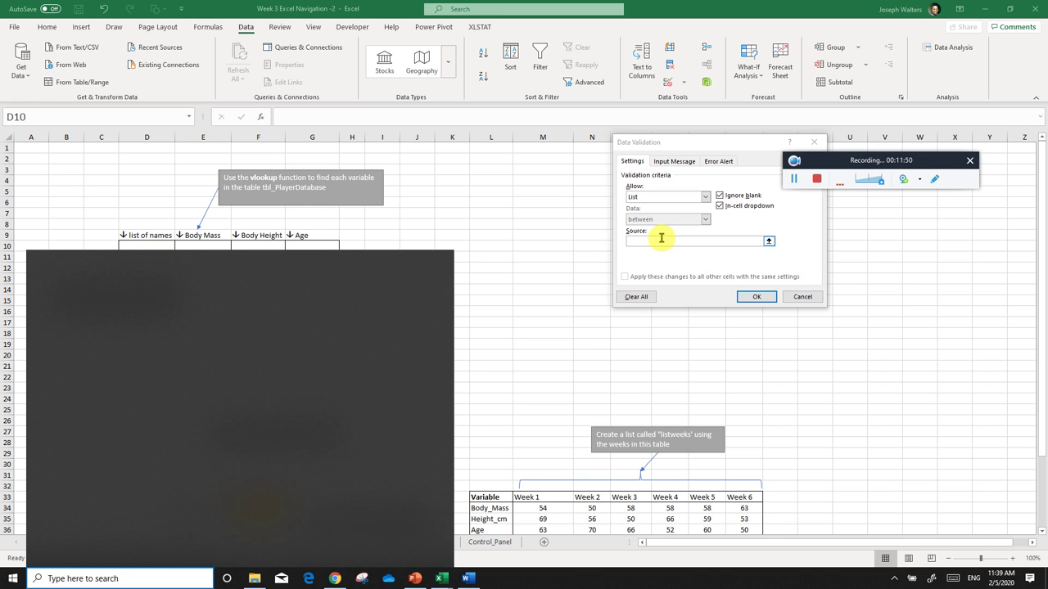
pyautogui.press('Escape')
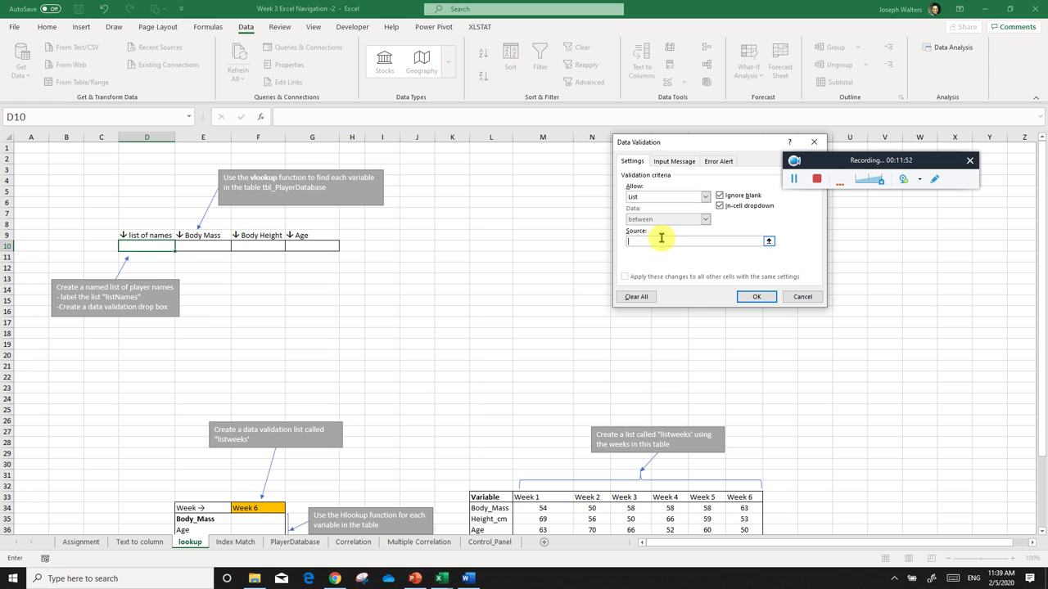
# - Set the named range listNames as the source of the validation list and apply it to D10
pyautogui.press('F3')
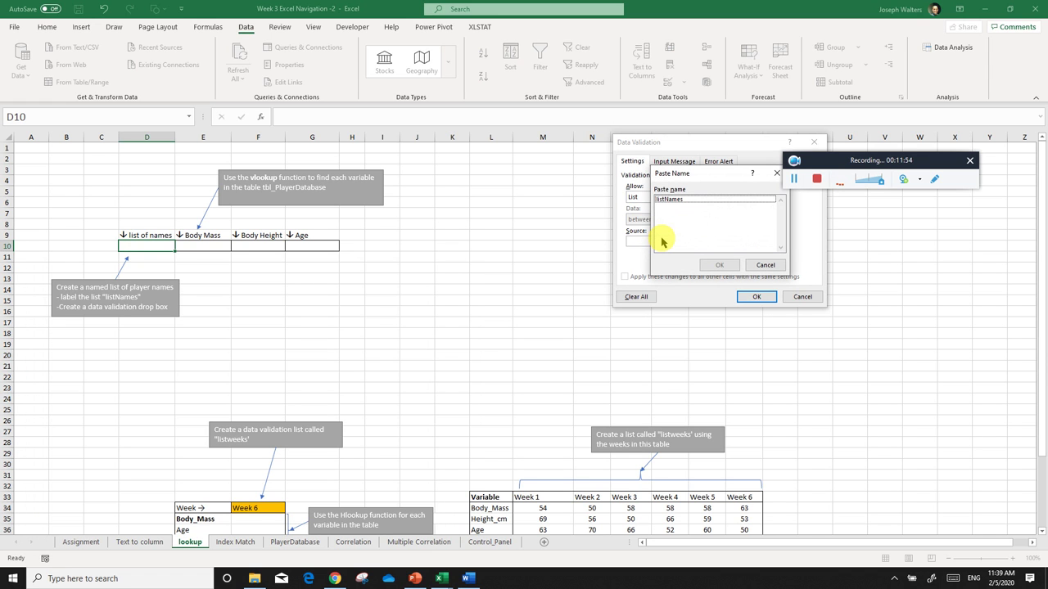
pyautogui.click(676, 200)
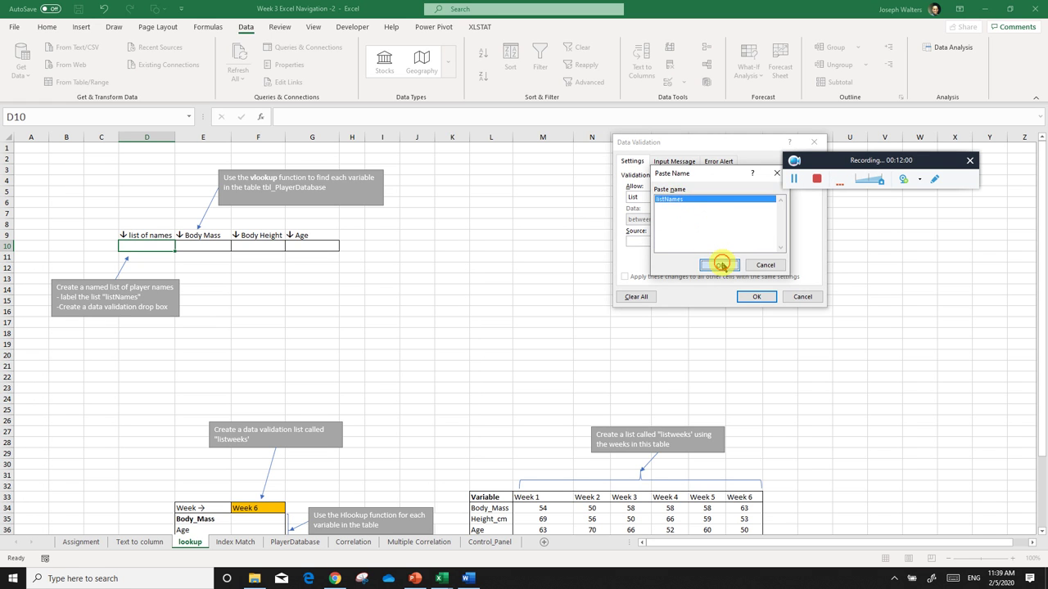
pyautogui.click(720, 264)
pyautogui.click(446, 290)
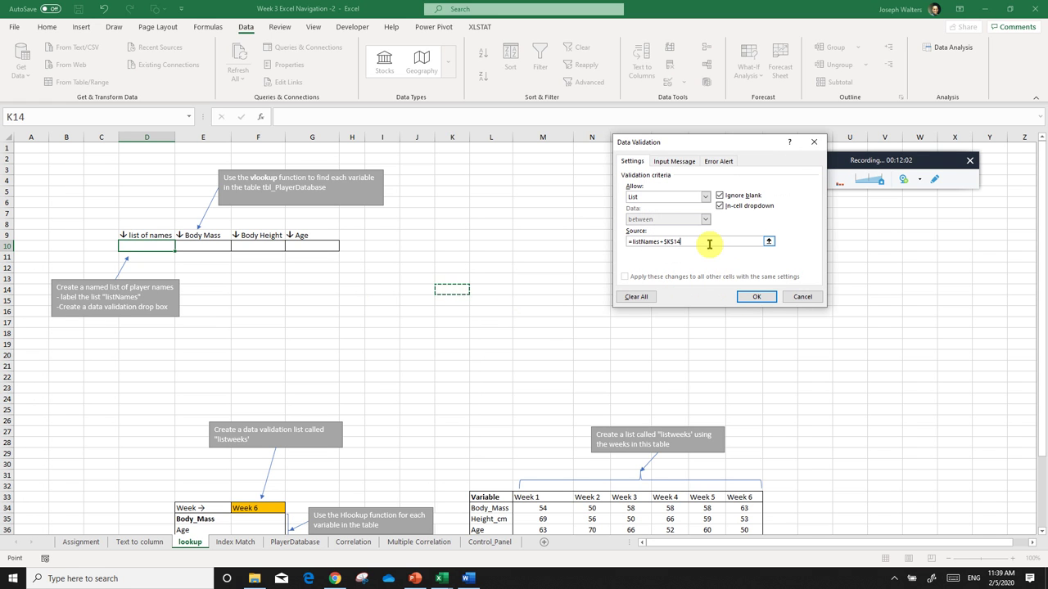
pyautogui.click(709, 241)
pyautogui.press('BackSpace')
pyautogui.press('BackSpace')
pyautogui.press('BackSpace')
pyautogui.press('BackSpace')
pyautogui.press('BackSpace')
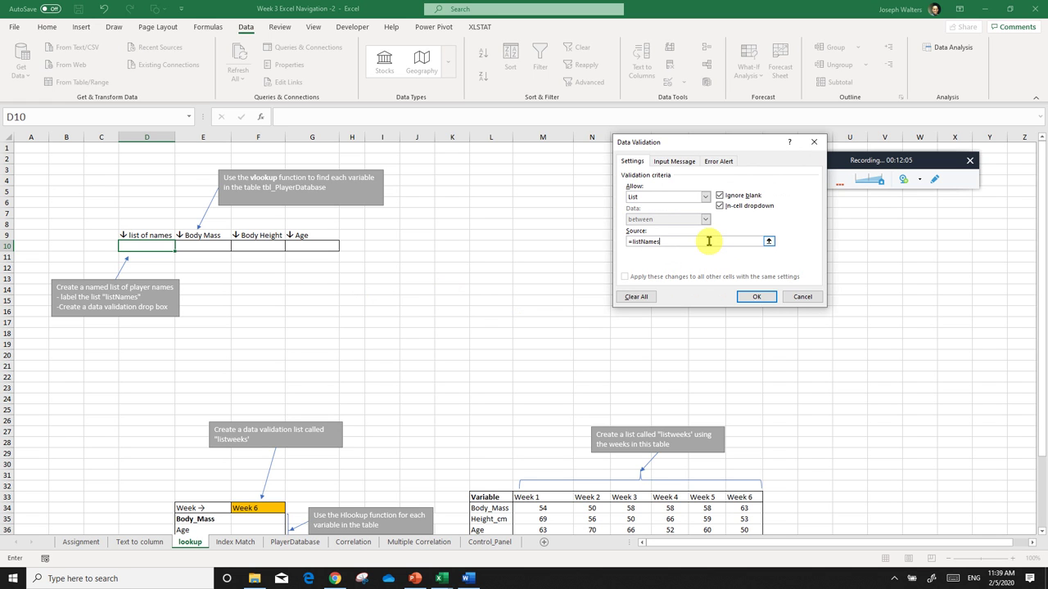
pyautogui.click(757, 296)
# - Test the drop-down in D10 by choosing different player names, ending with the sixth player in the list
pyautogui.click(180, 247)
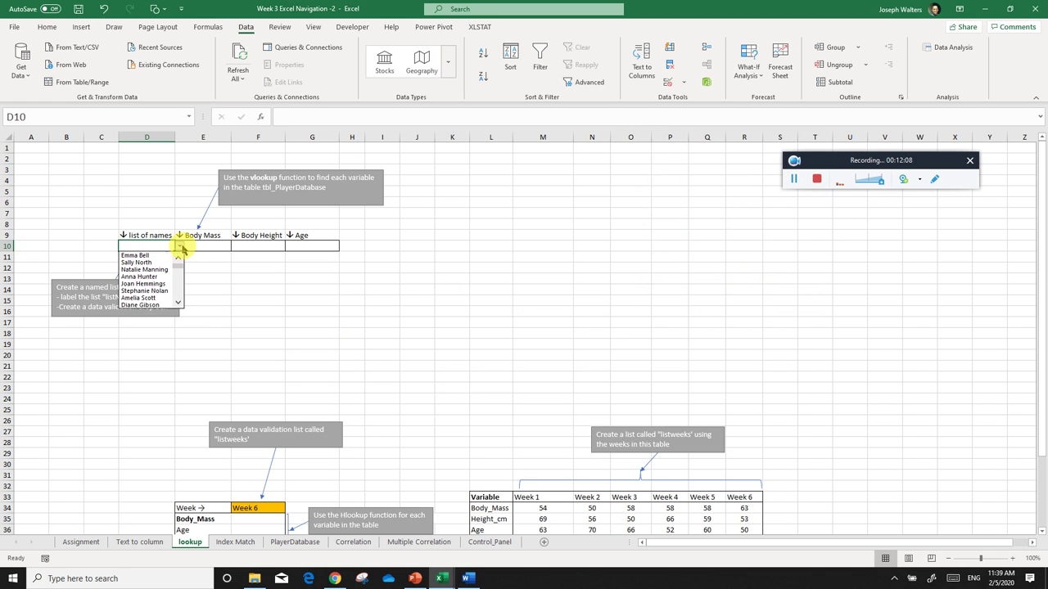
pyautogui.click(159, 256)
pyautogui.click(179, 246)
pyautogui.click(155, 270)
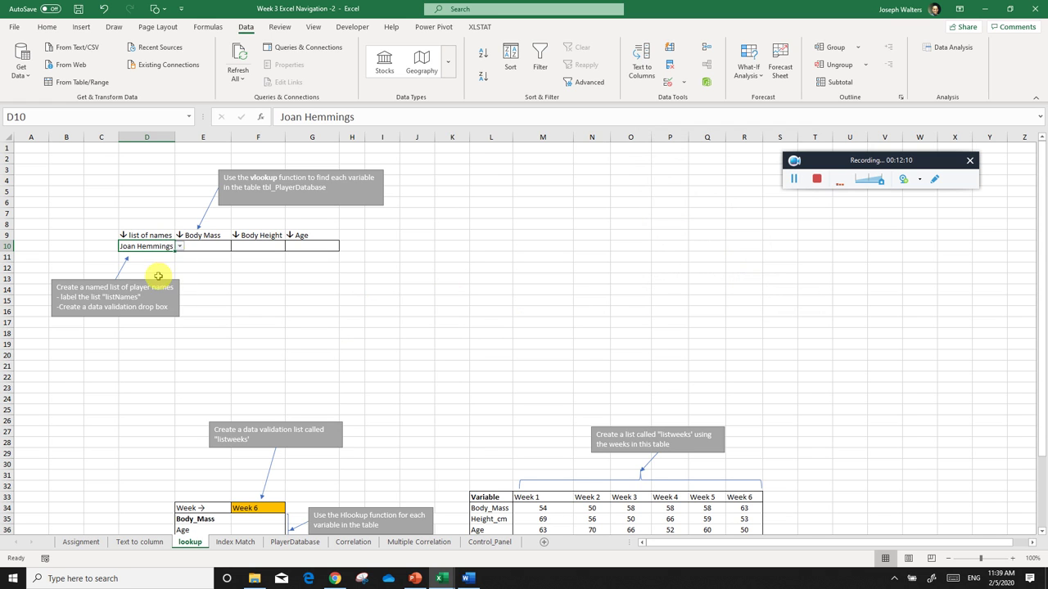
pyautogui.click(179, 247)
pyautogui.click(155, 276)
pyautogui.click(199, 273)
# - Go over the Body Mass, Body Height and Age headings and autofit column D to the player name
pyautogui.click(202, 248)
pyautogui.click(200, 236)
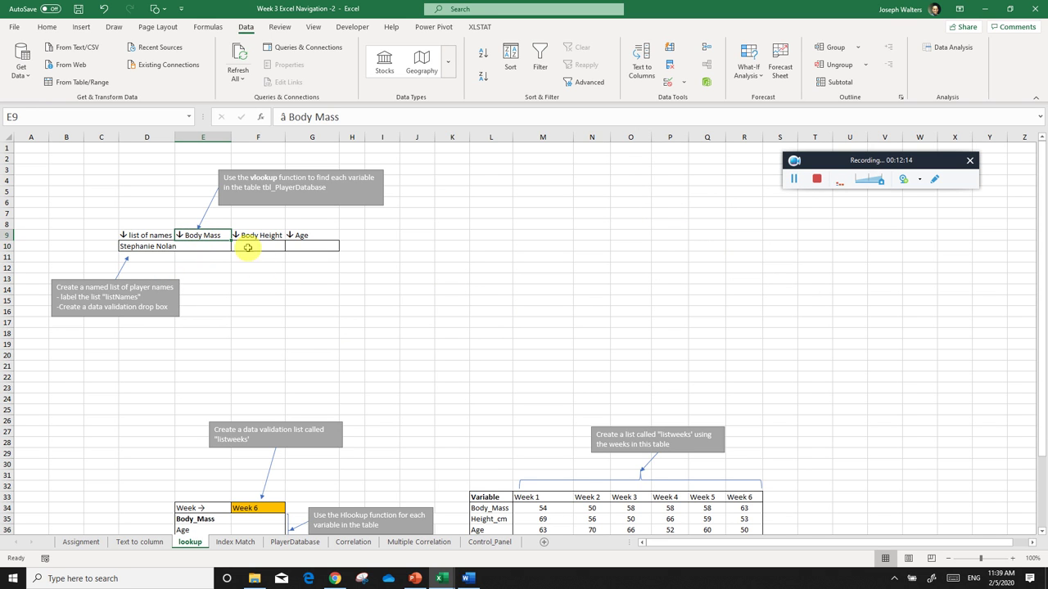
pyautogui.click(246, 236)
pyautogui.click(296, 236)
pyautogui.click(288, 278)
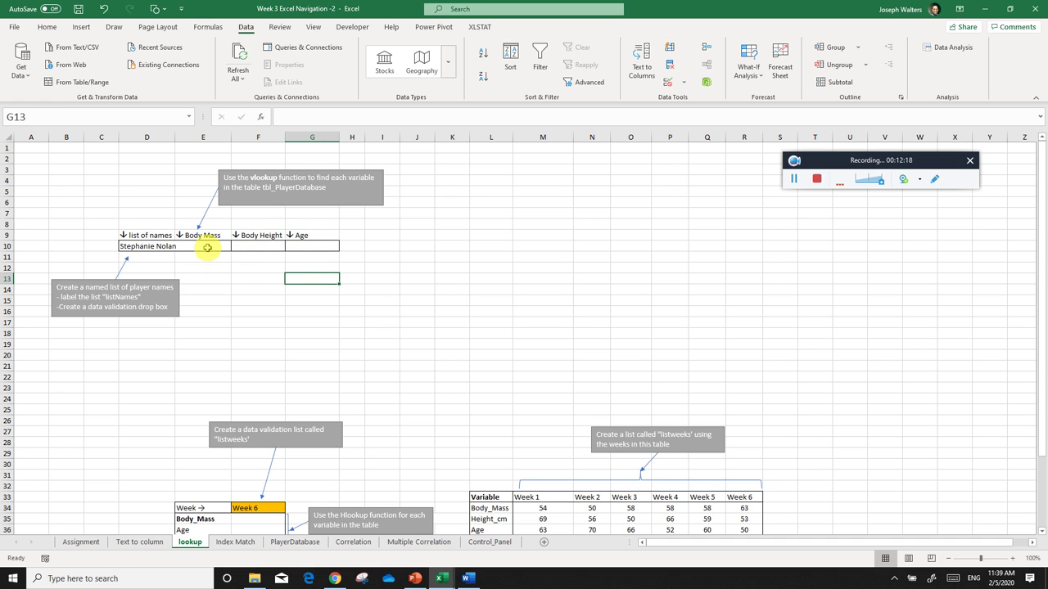
pyautogui.doubleClick(175, 136)
# - Look briefly at the Text to column sheet and return to the lookup sheet
pyautogui.click(162, 542)
pyautogui.click(176, 542)
pyautogui.click(148, 542)
pyautogui.click(189, 542)
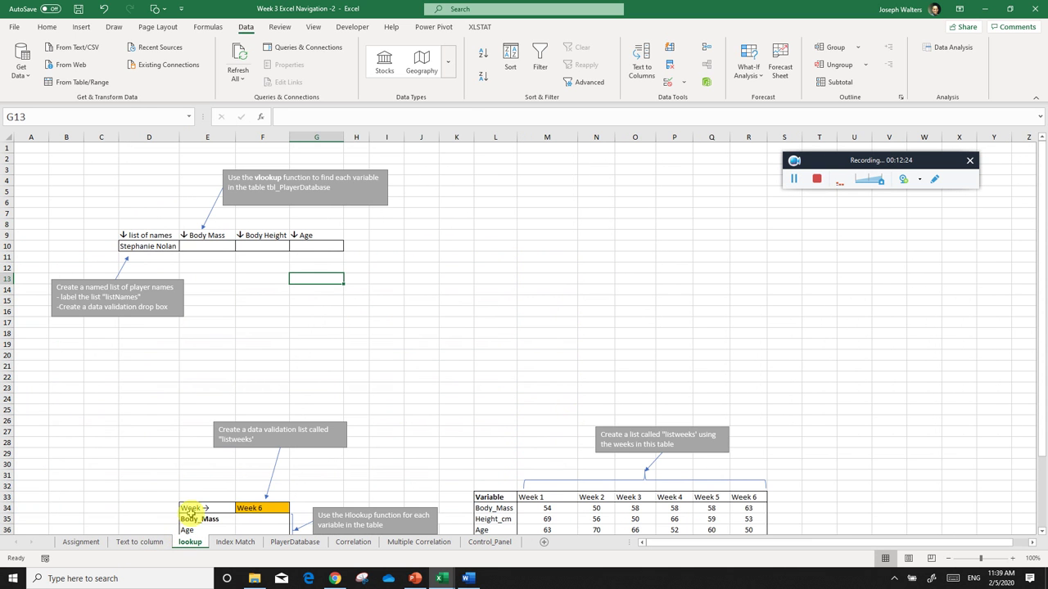
pyautogui.click(207, 246)
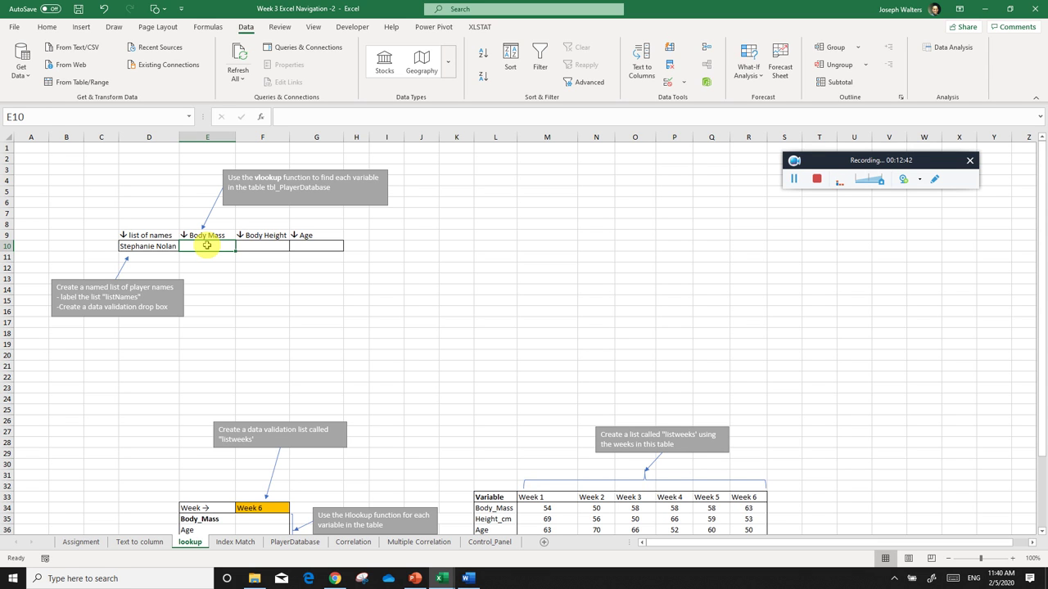
pyautogui.write('=')
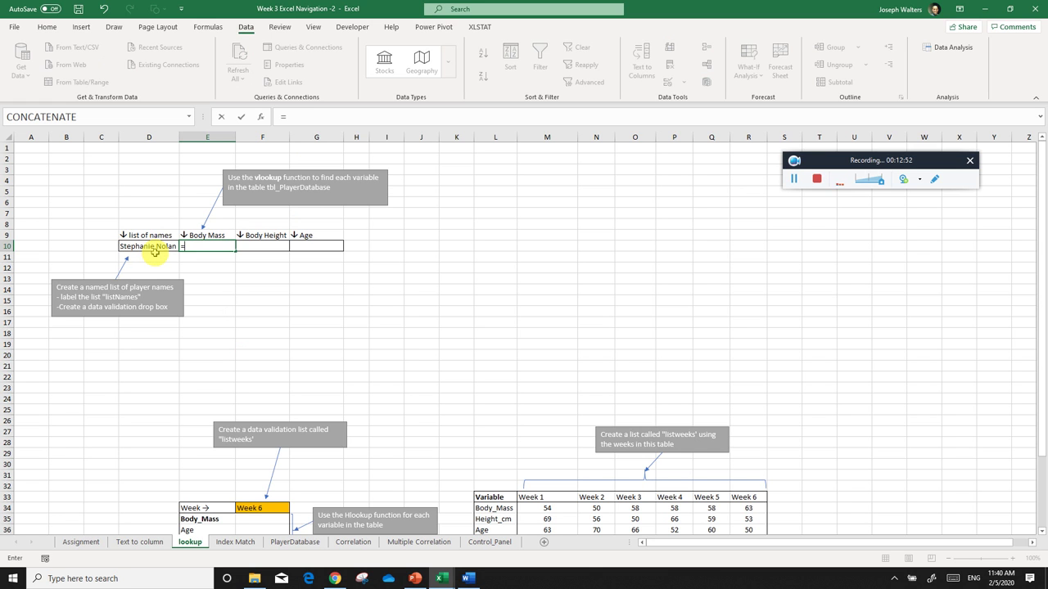
pyautogui.write('vloo')
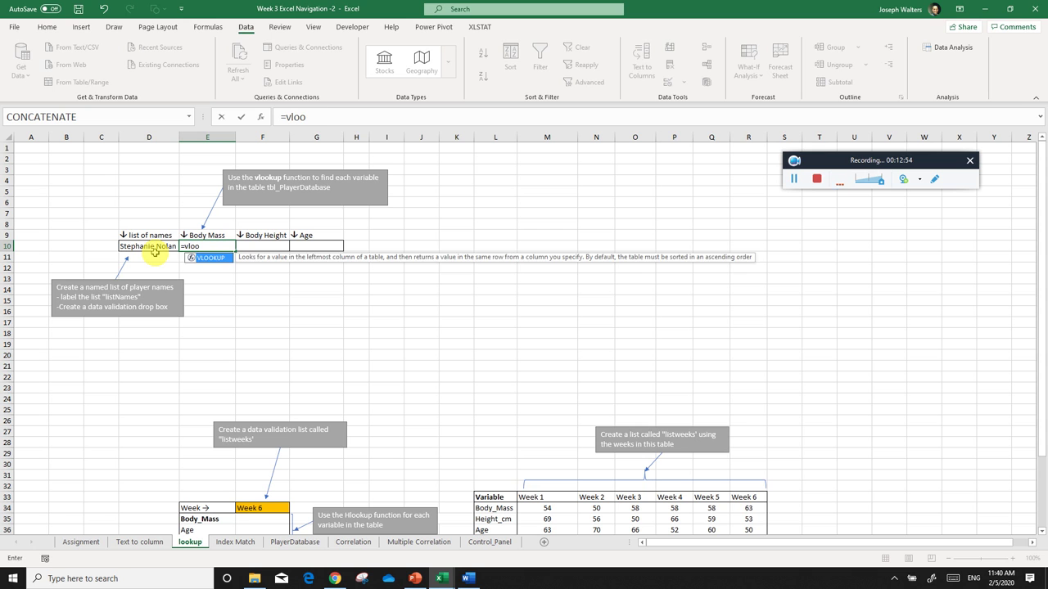
pyautogui.press('Tab')
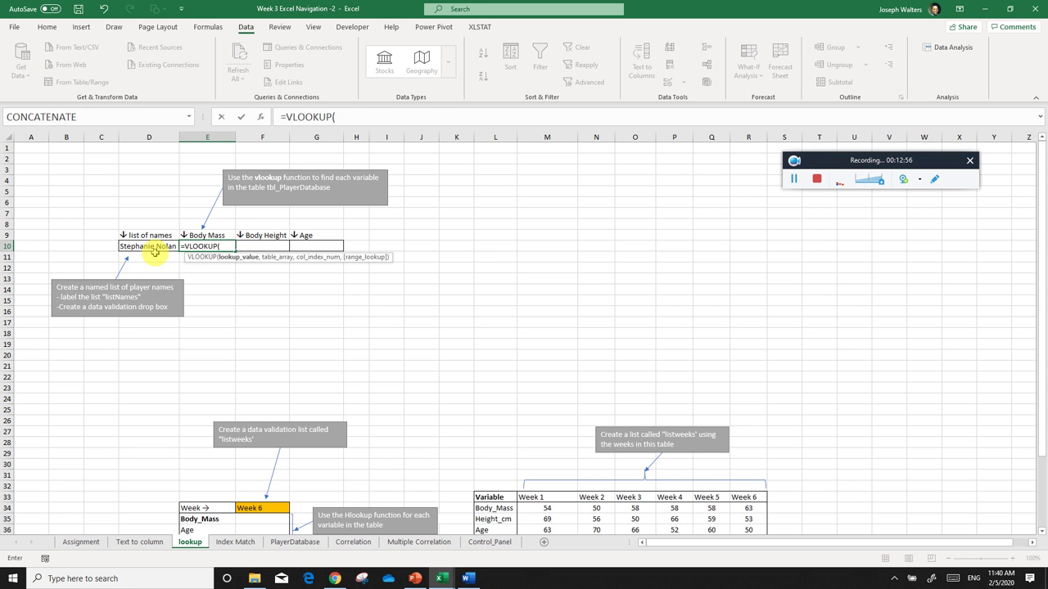
pyautogui.click(147, 246)
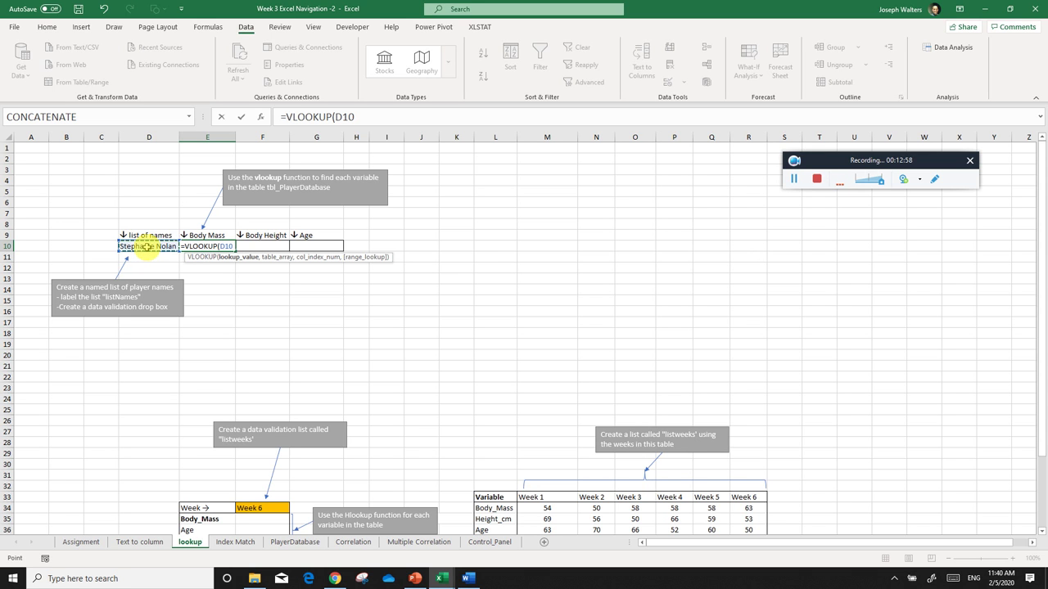
pyautogui.write(',')
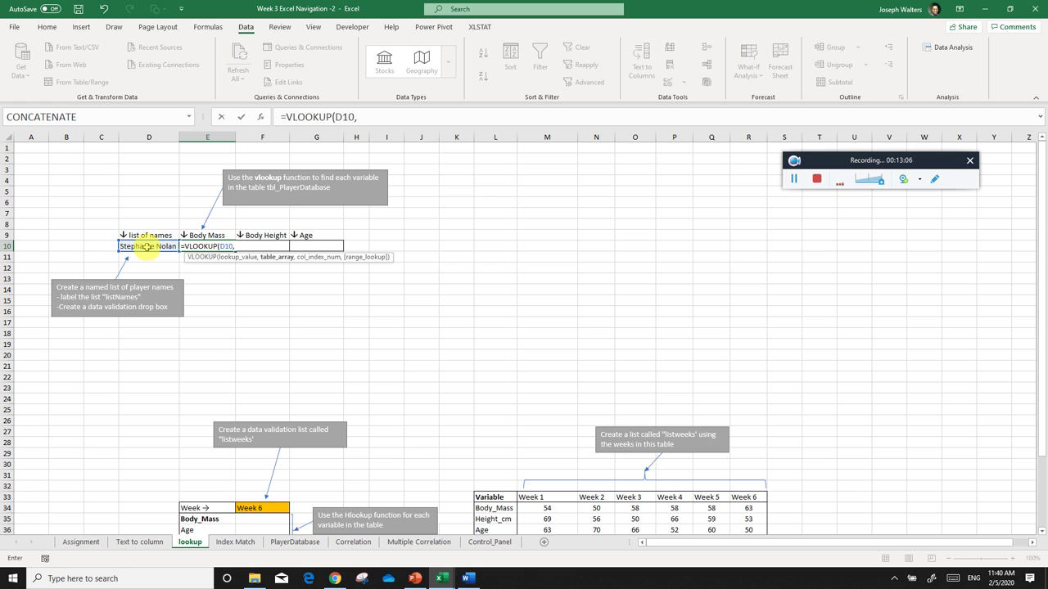
pyautogui.write('tbl')
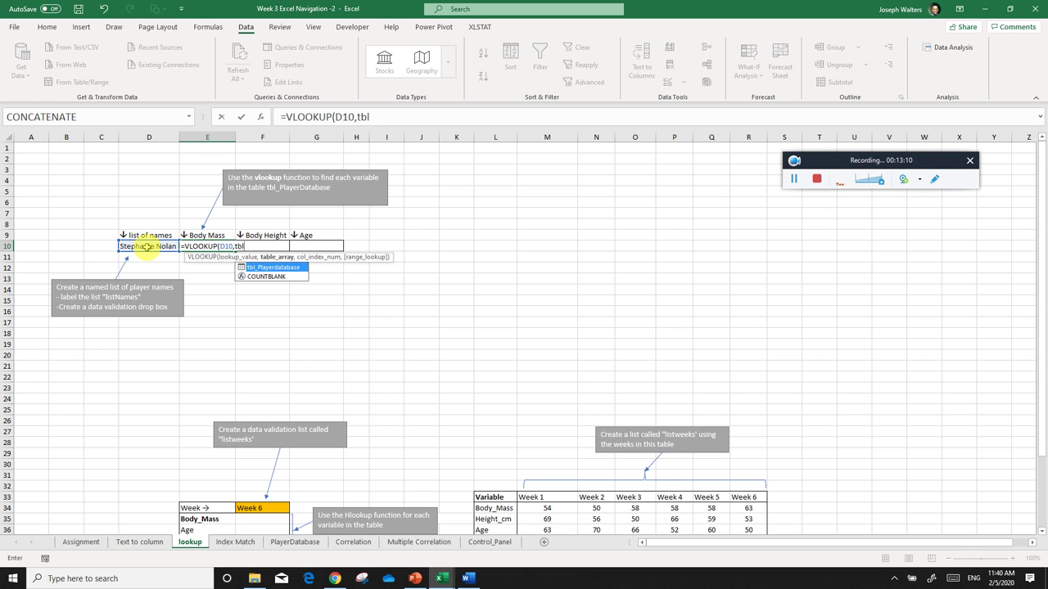
pyautogui.click(264, 269)
pyautogui.doubleClick(263, 269)
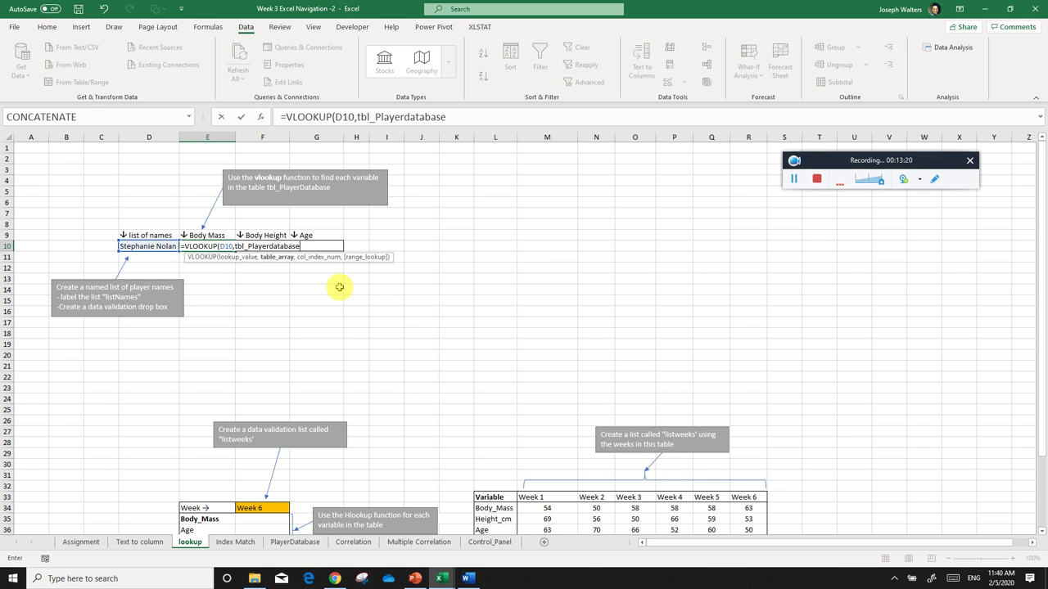
pyautogui.write(',')
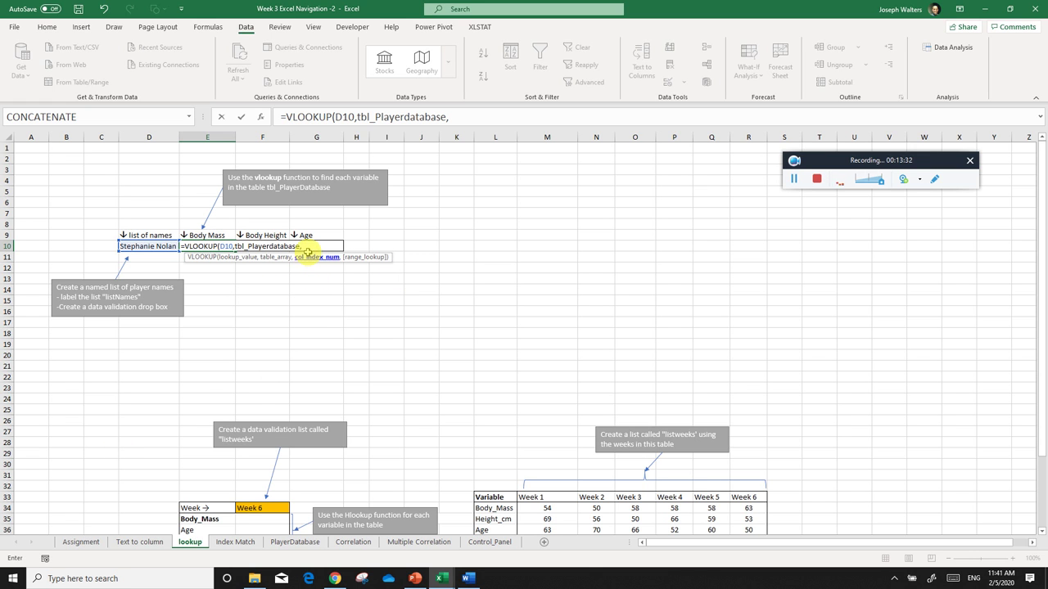
pyautogui.click(792, 185)
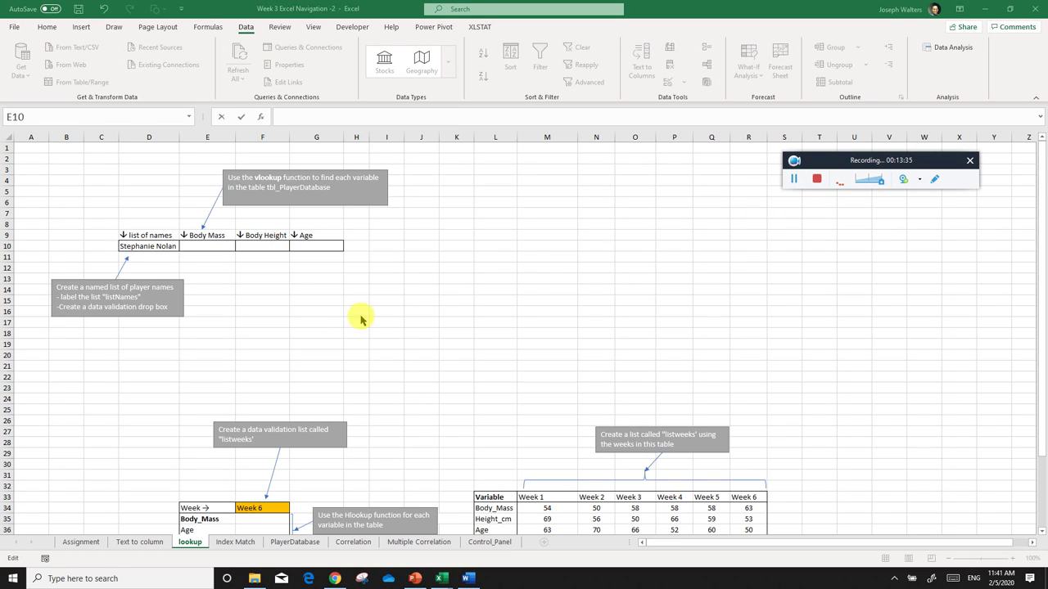
pyautogui.click(222, 272)
# - Start a VLOOKUP formula in E10 under Body Mass, with D10 as lookup value and tbl_Playerdatabase as table array
pyautogui.click(214, 249)
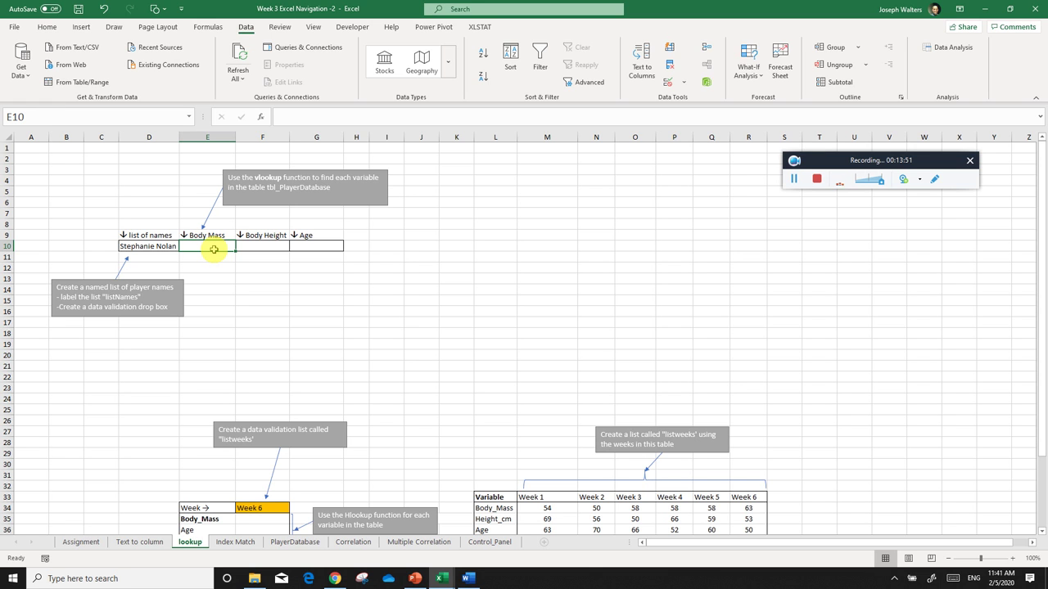
pyautogui.write('=vl')
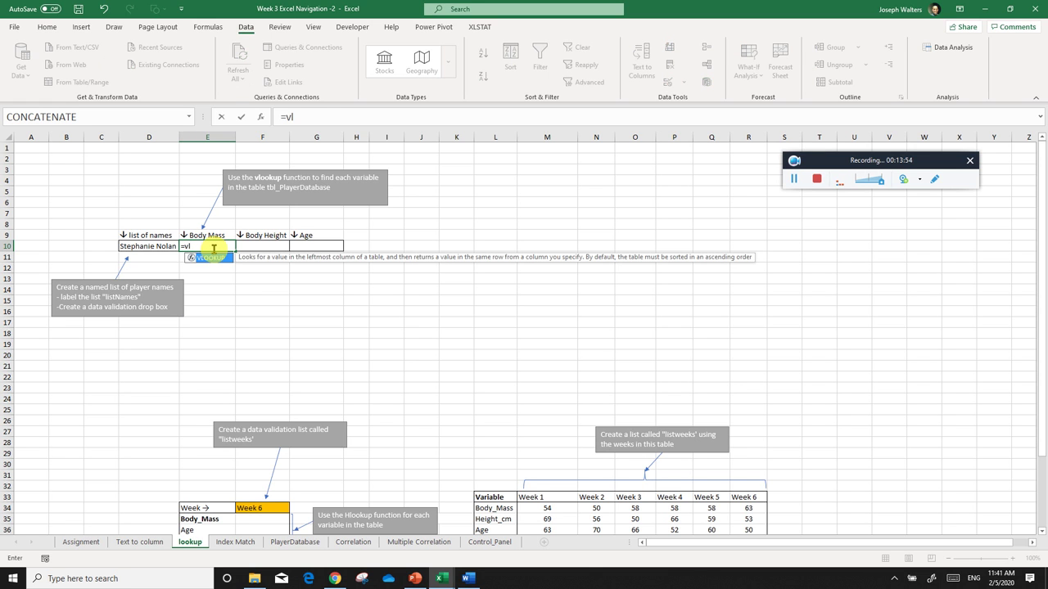
pyautogui.press('Tab')
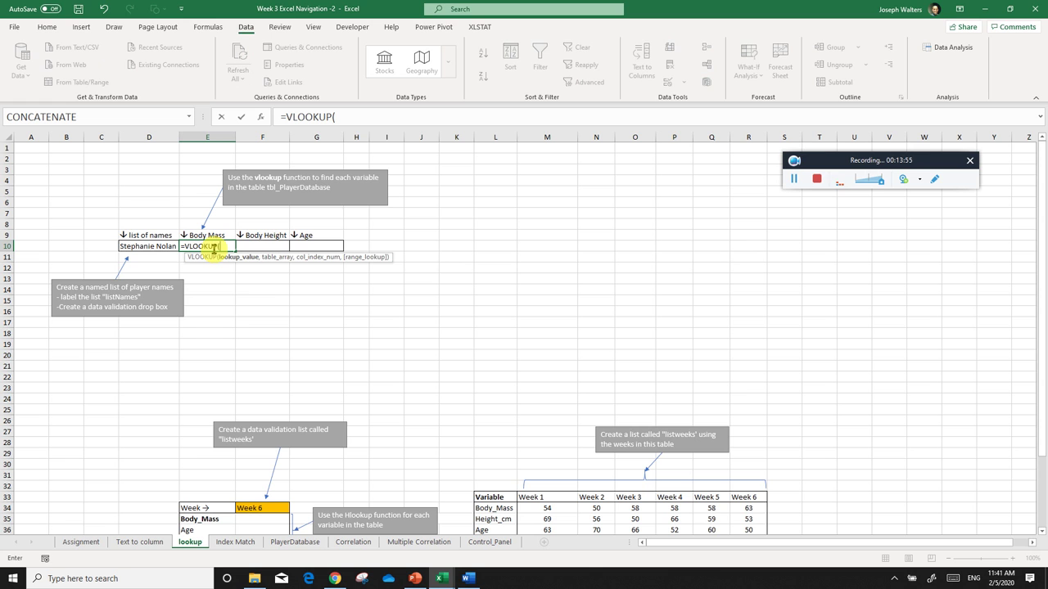
pyautogui.click(150, 246)
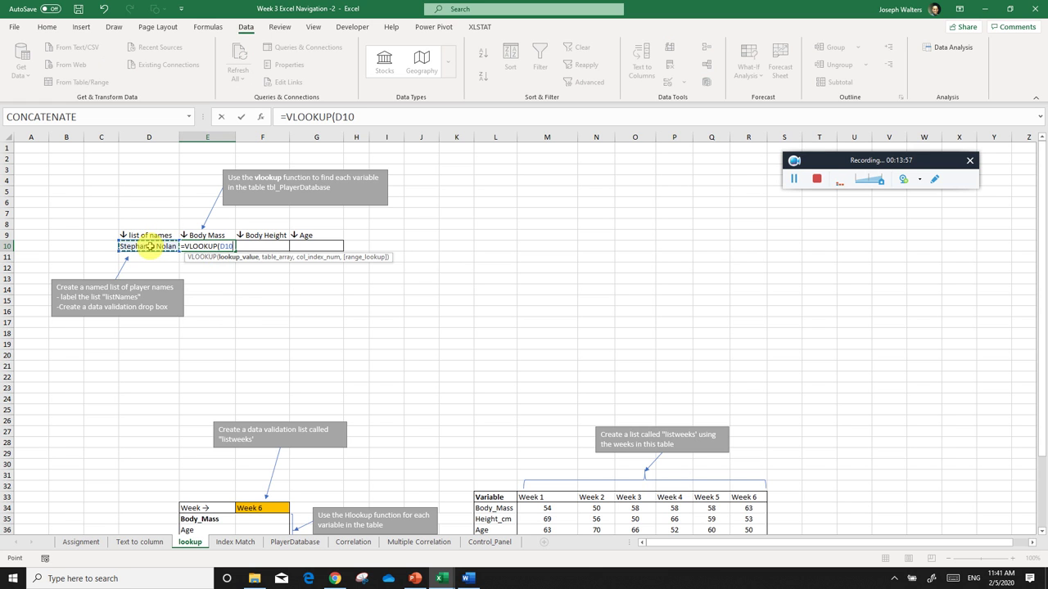
pyautogui.write(',')
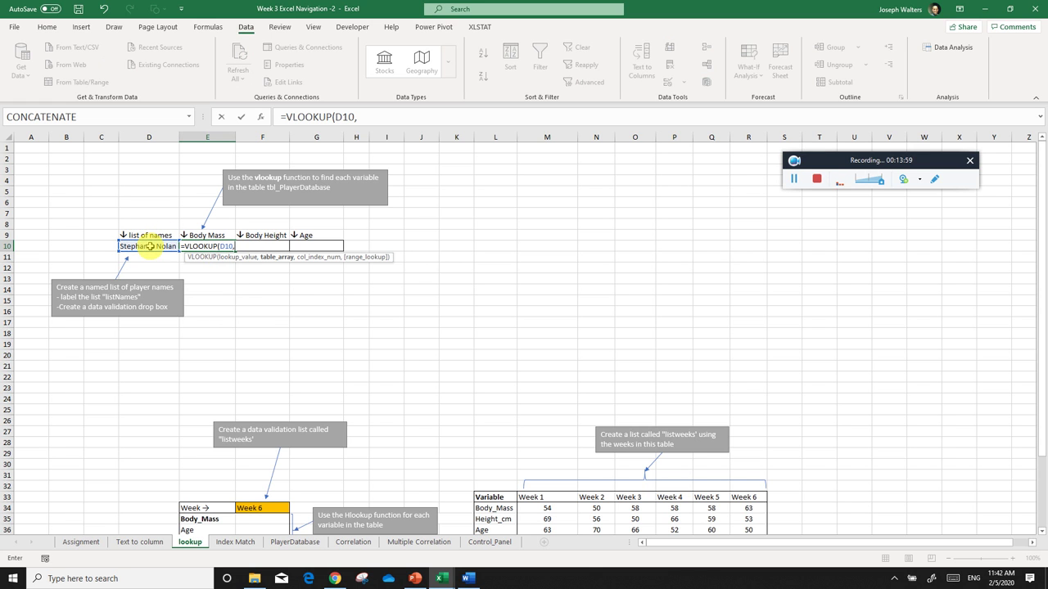
pyautogui.write('tbl_Playerdatabase')
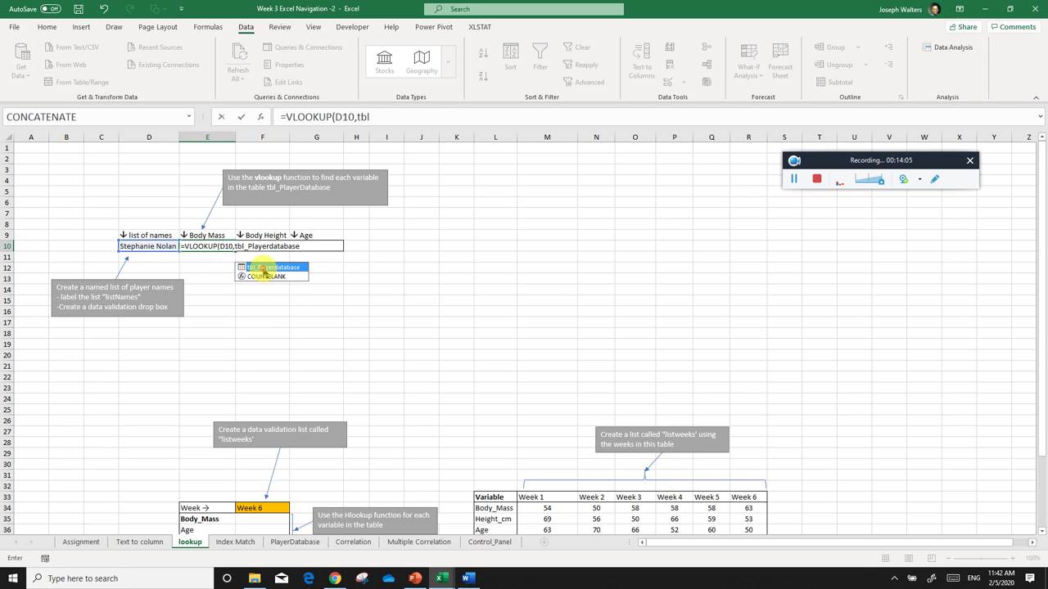
pyautogui.doubleClick(263, 272)
pyautogui.write(',')
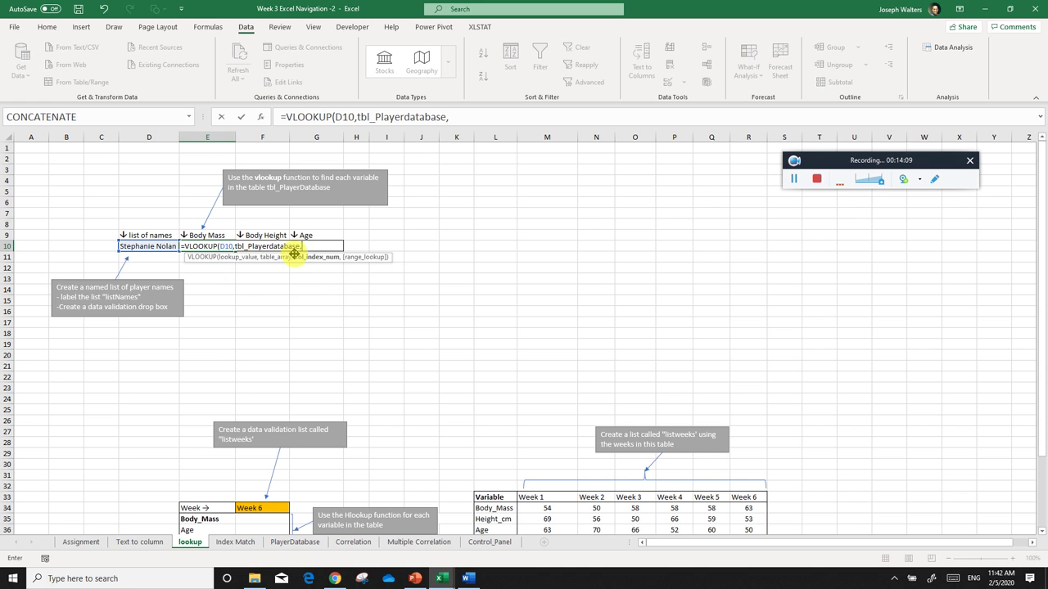
# - Park the unfinished E10 formula as text and check the Body_Mass column's position on the Text to column sheet
pyautogui.click(281, 117)
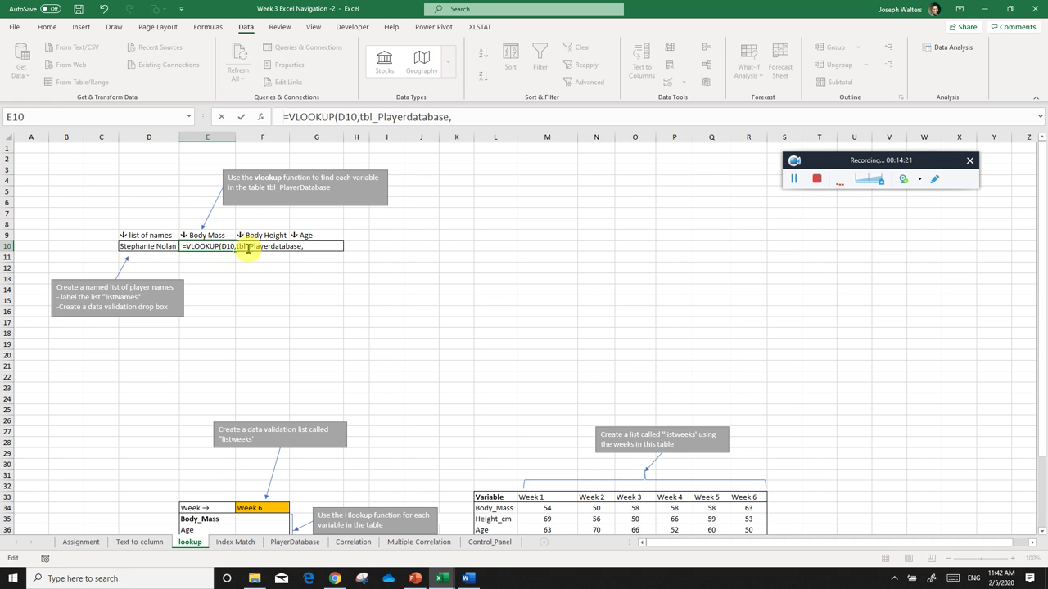
pyautogui.click(144, 542)
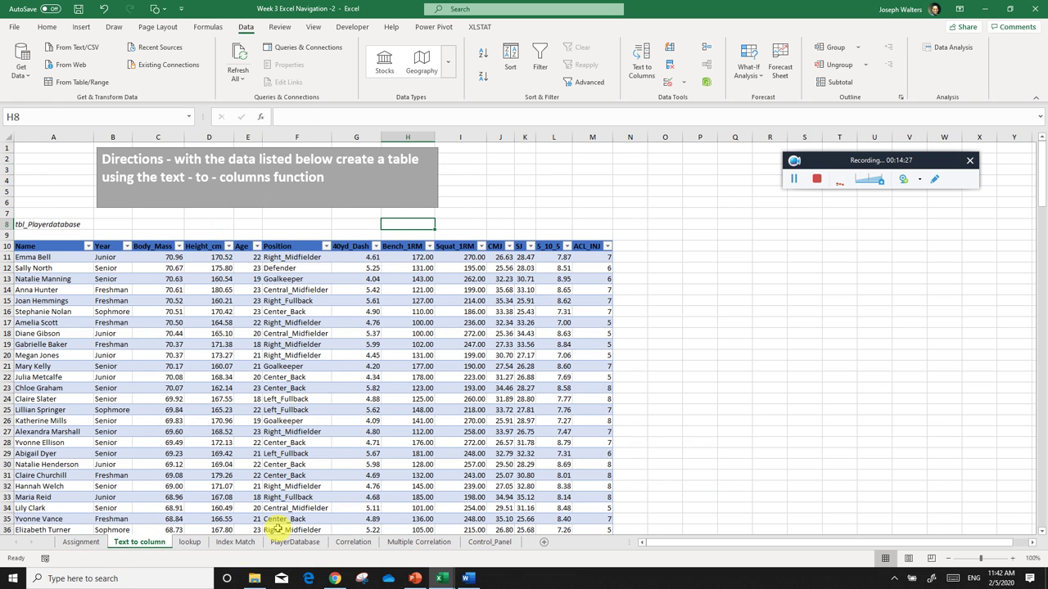
pyautogui.click(189, 542)
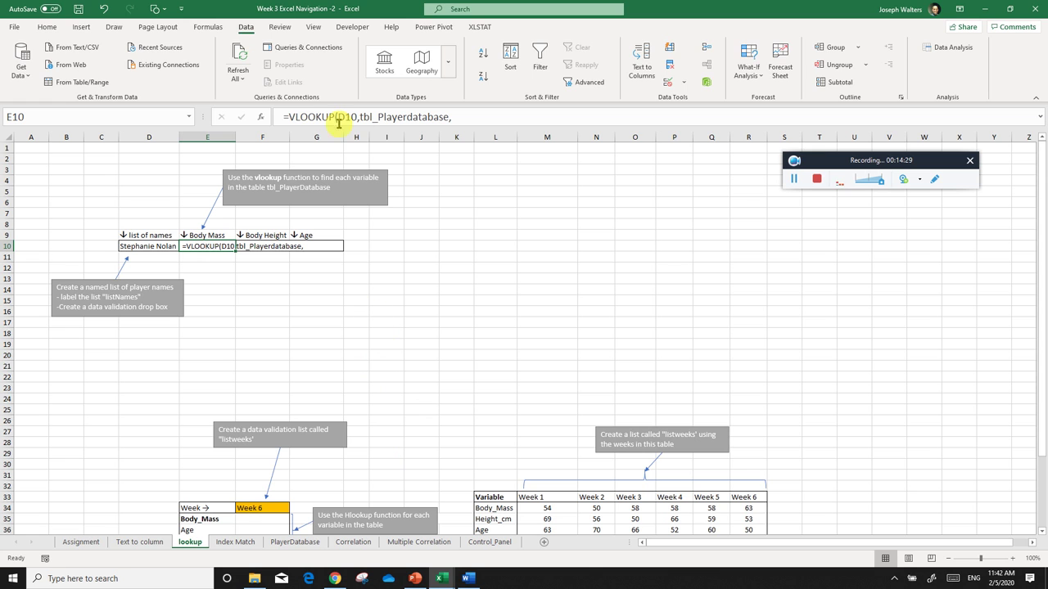
# - Turn the E10 text back into a formula and complete the VLOOKUP with column index 3 and exact match FALSE
pyautogui.click(285, 121)
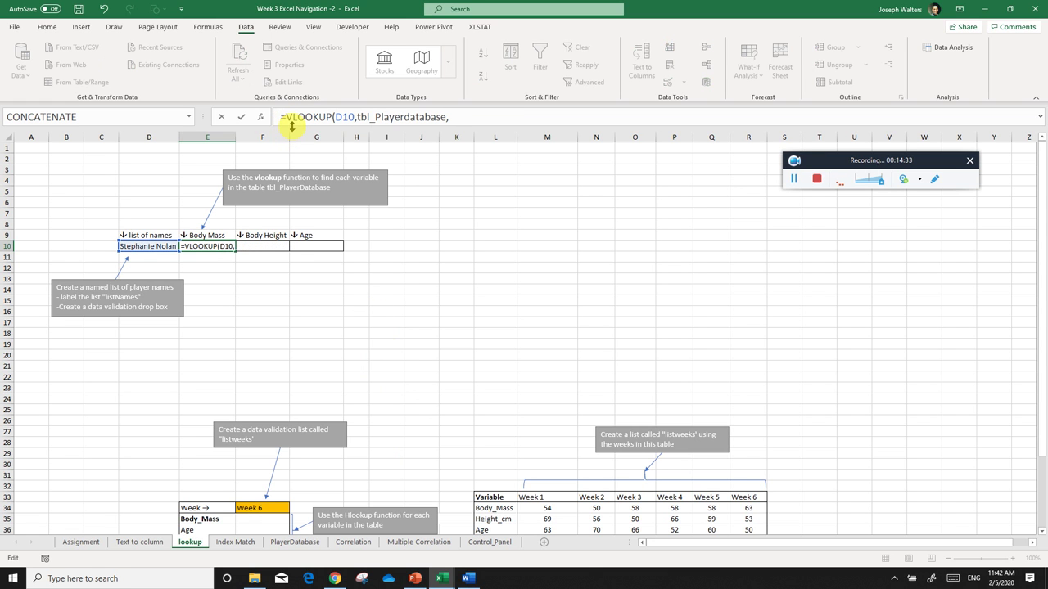
pyautogui.click(459, 117)
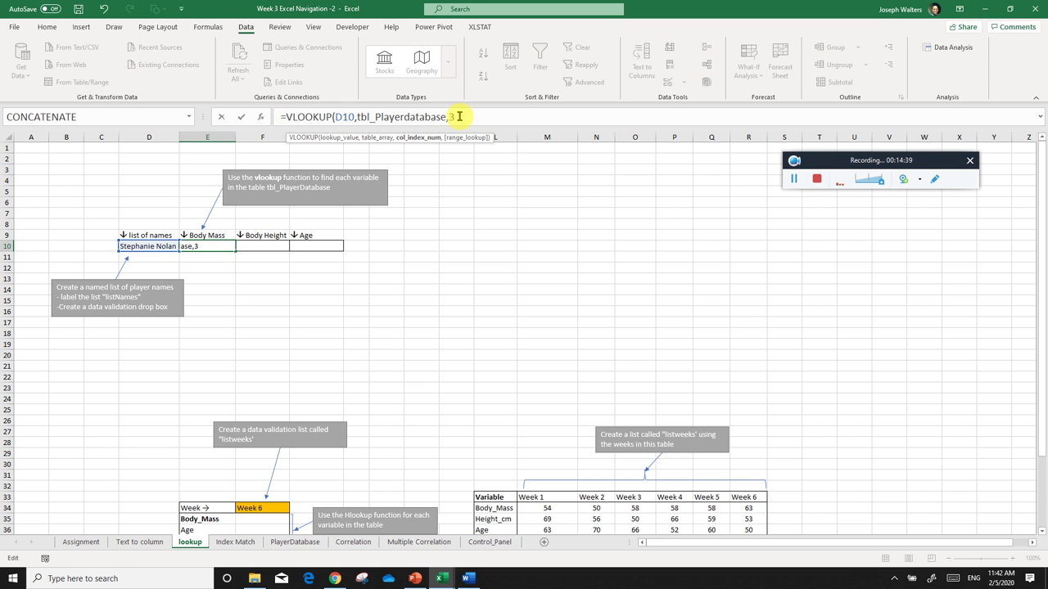
pyautogui.write('3,')
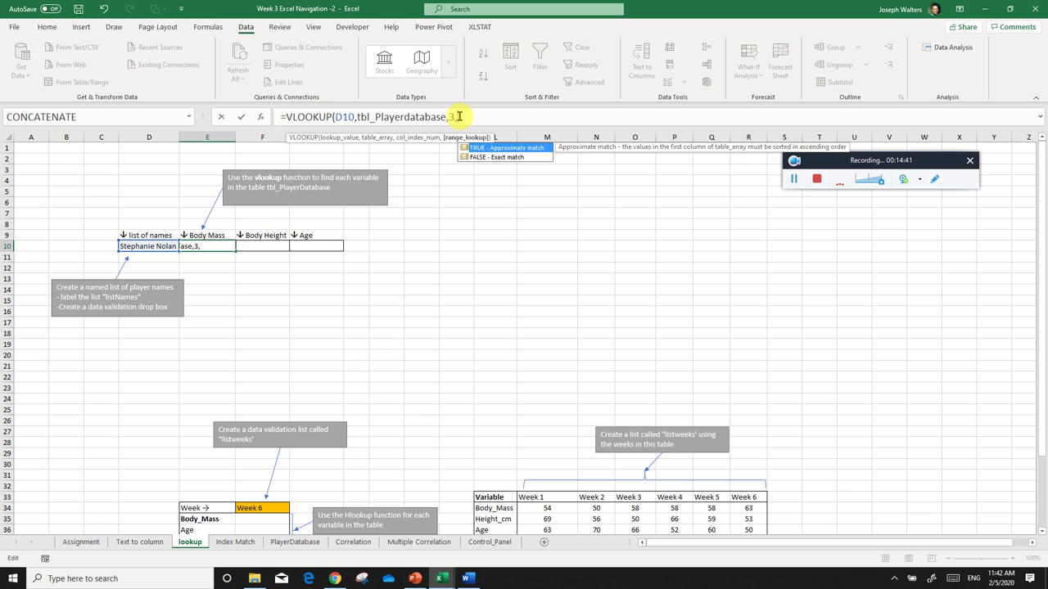
pyautogui.press('Down')
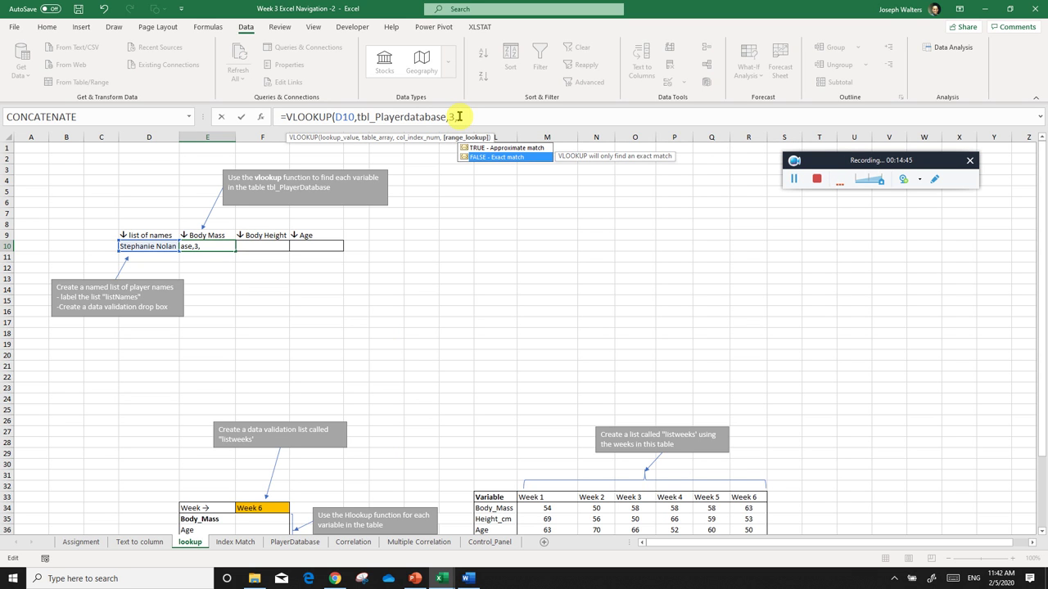
pyautogui.press('Tab')
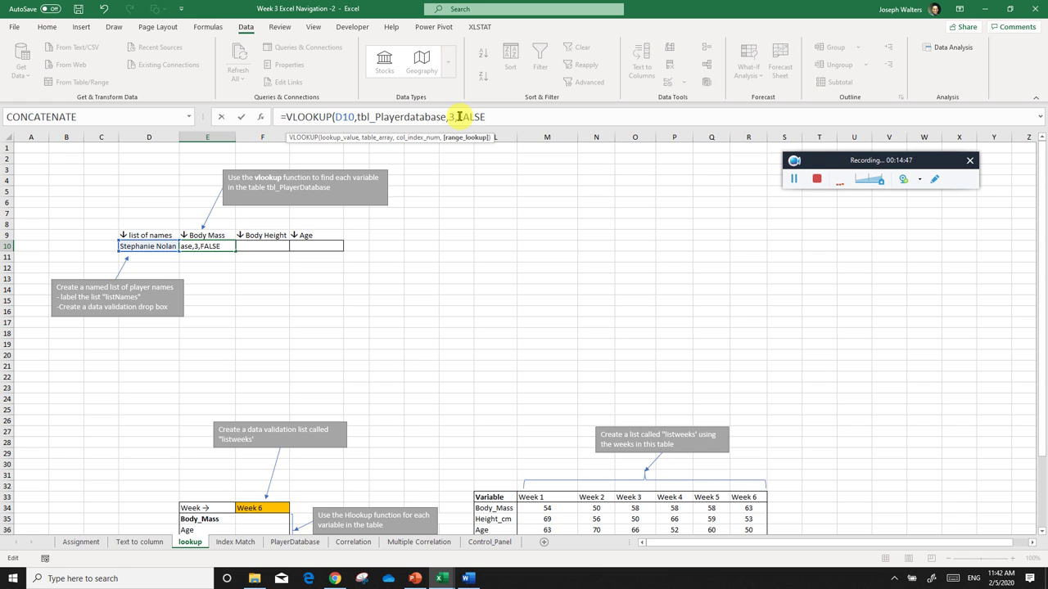
pyautogui.write(')')
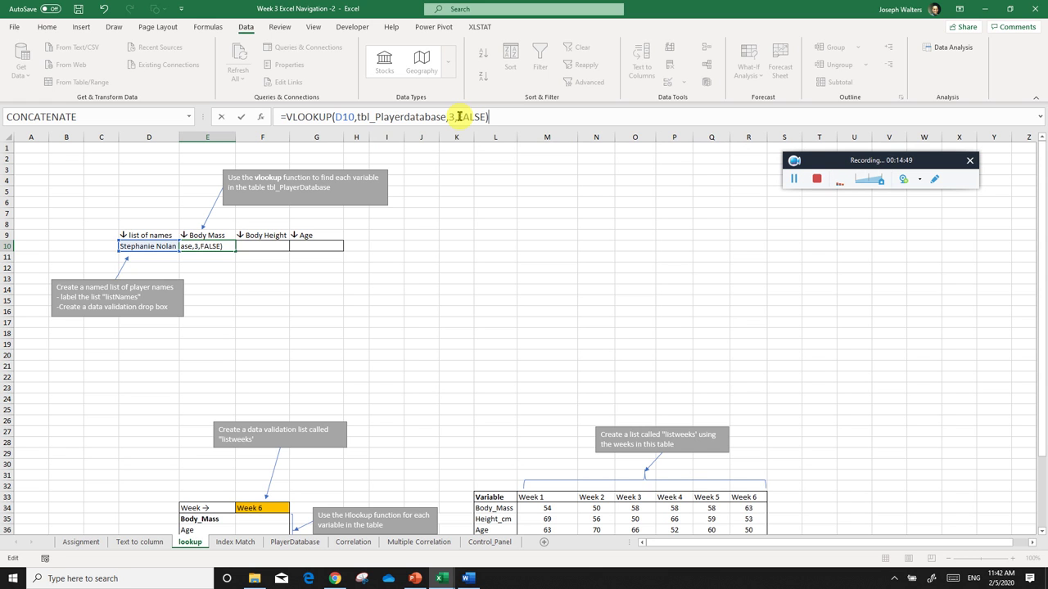
pyautogui.press('Return')
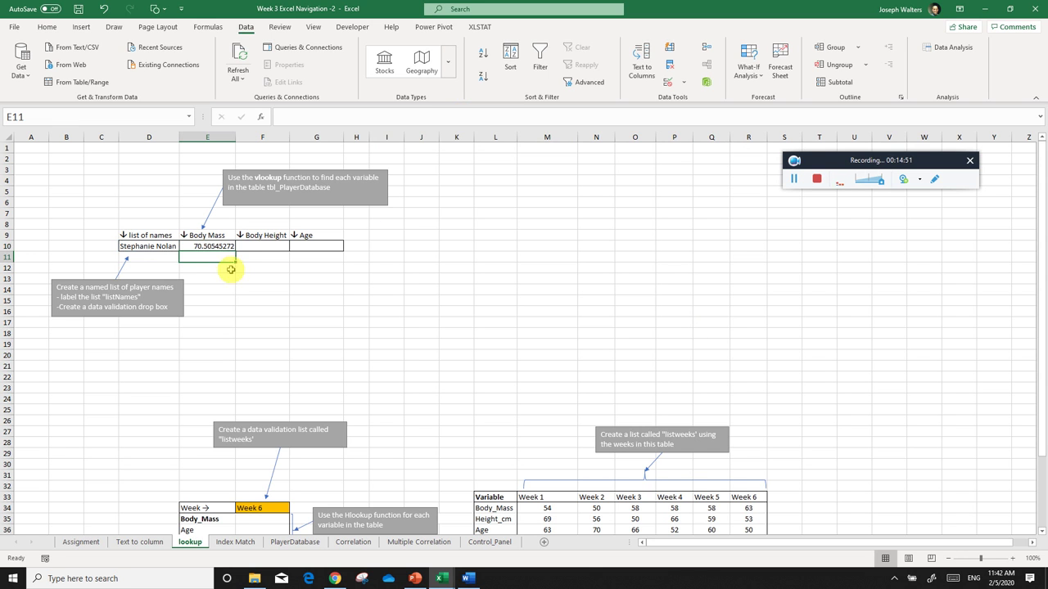
# - Test the Body Mass lookup by choosing several different player names from the drop-down in D10
pyautogui.click(217, 248)
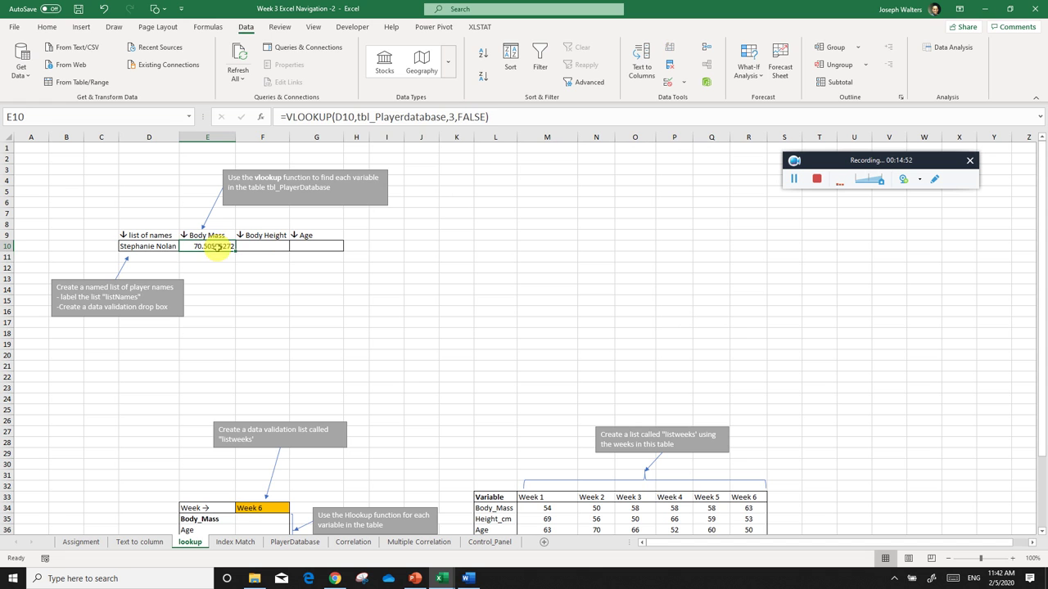
pyautogui.click(164, 246)
pyautogui.click(184, 246)
pyautogui.click(178, 256)
pyautogui.click(184, 246)
pyautogui.click(143, 263)
pyautogui.click(184, 246)
pyautogui.click(156, 284)
pyautogui.click(184, 246)
pyautogui.click(147, 298)
pyautogui.click(184, 246)
pyautogui.click(157, 264)
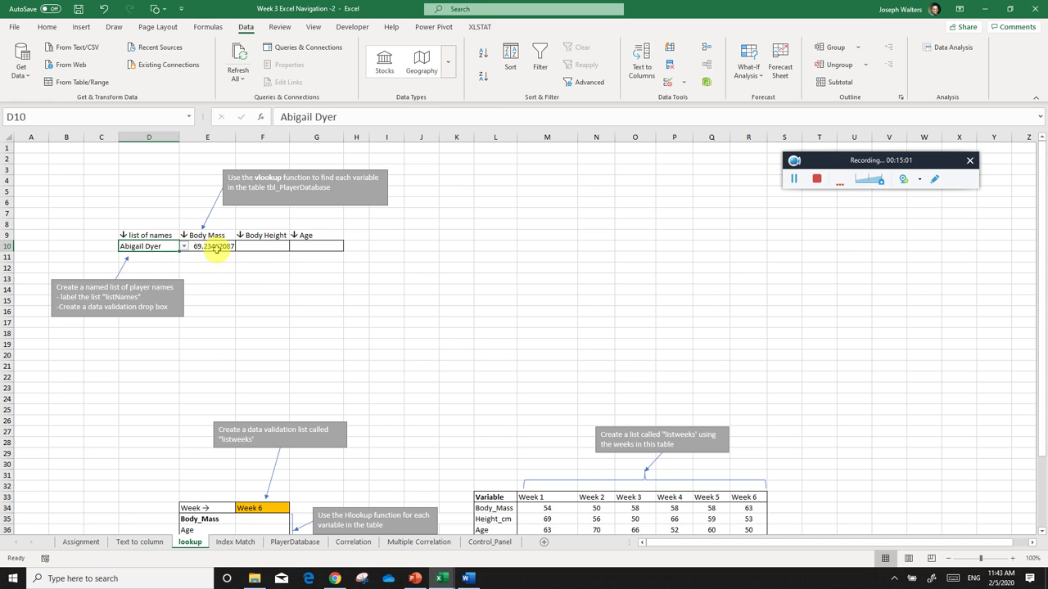
# - Try to fill the Body Mass formula from E10 across F10:G10 and inspect the lookup reference in F10
pyautogui.click(218, 250)
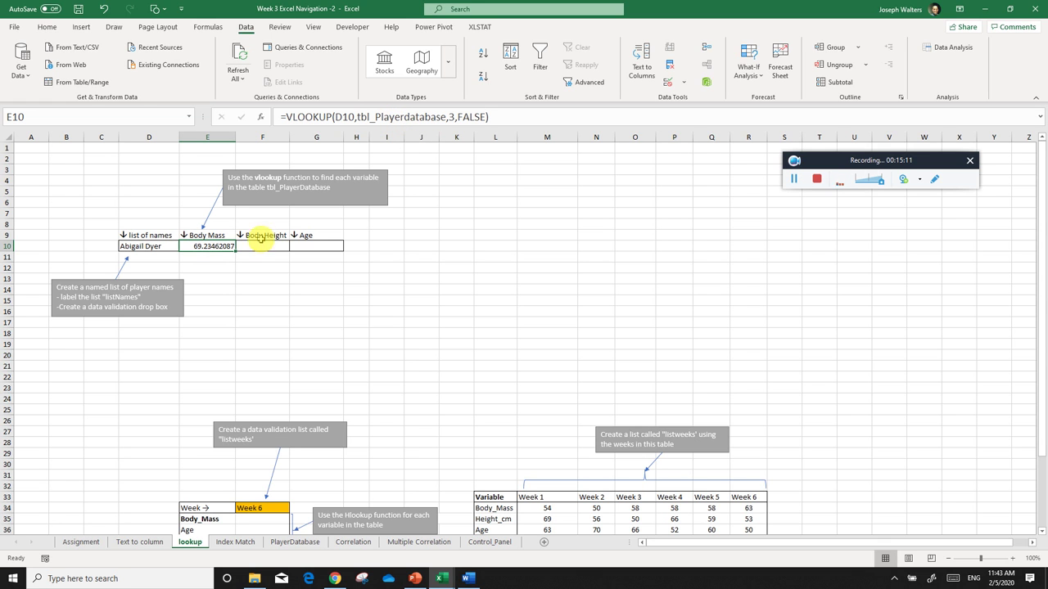
pyautogui.moveTo(235, 251); pyautogui.dragTo(327, 249)
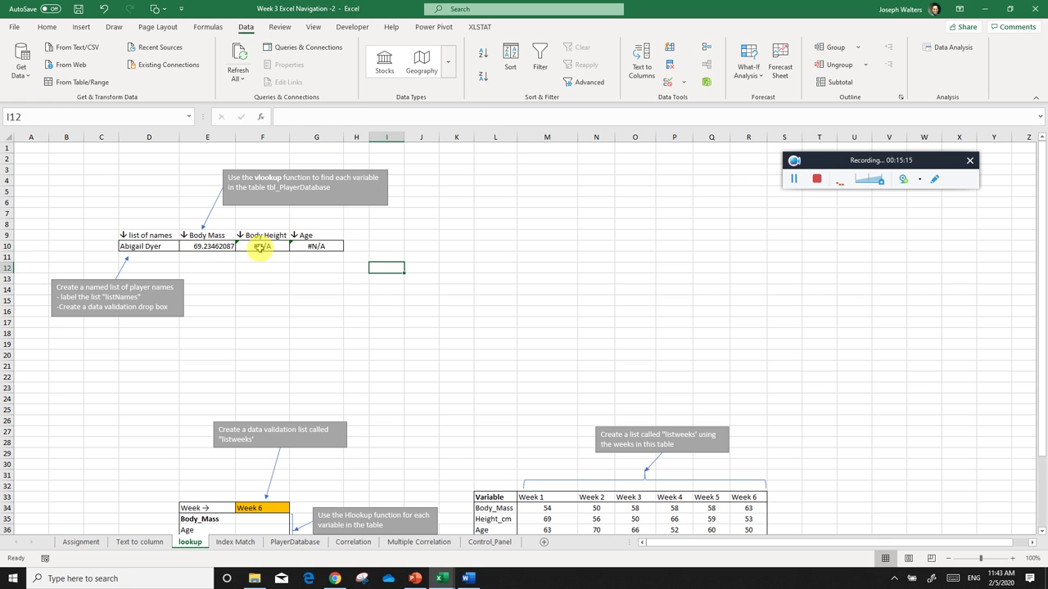
pyautogui.click(262, 248)
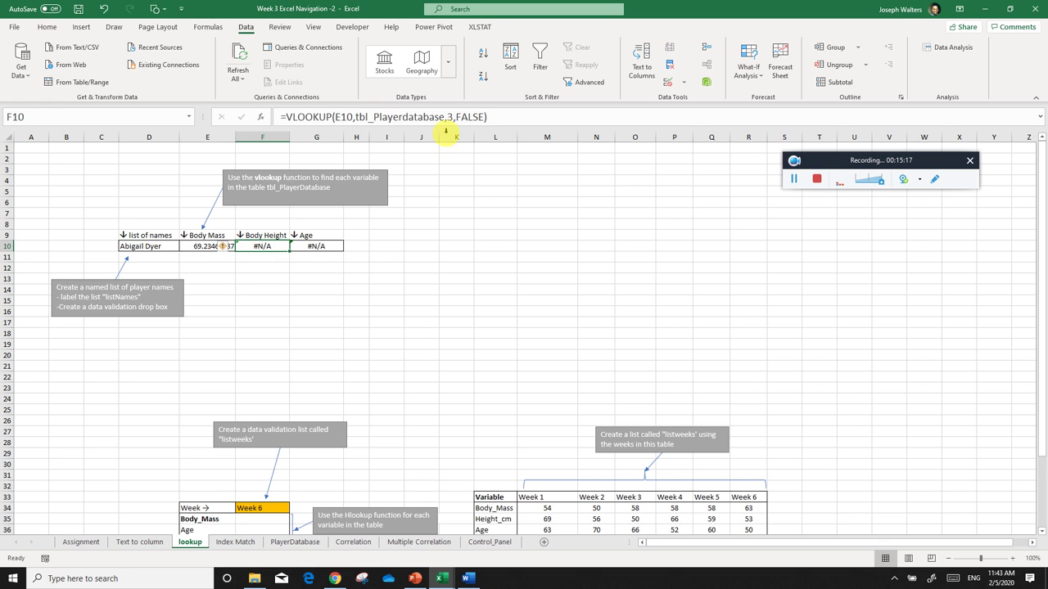
pyautogui.click(156, 246)
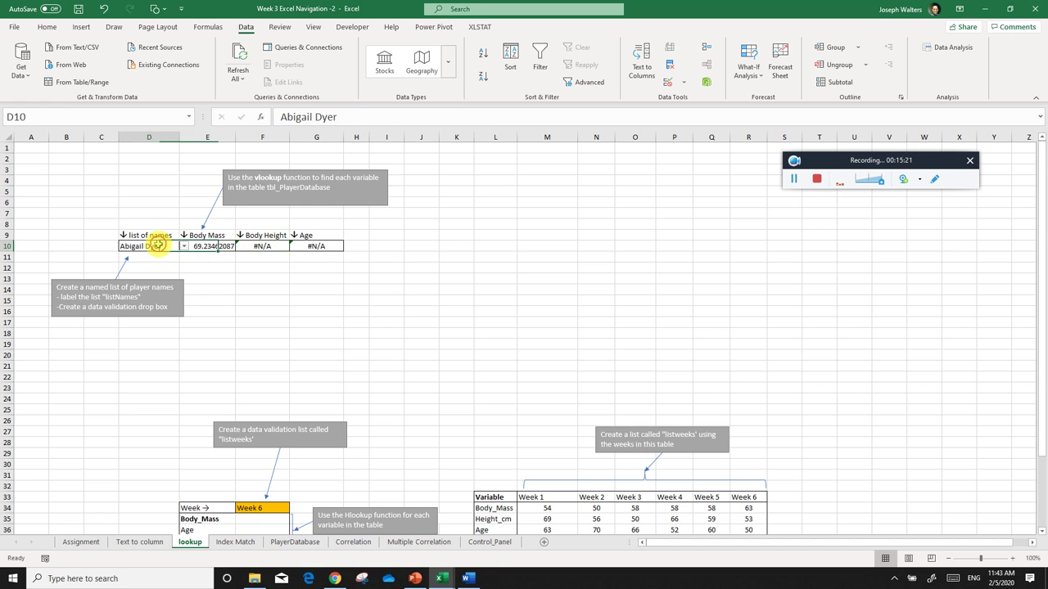
pyautogui.click(245, 250)
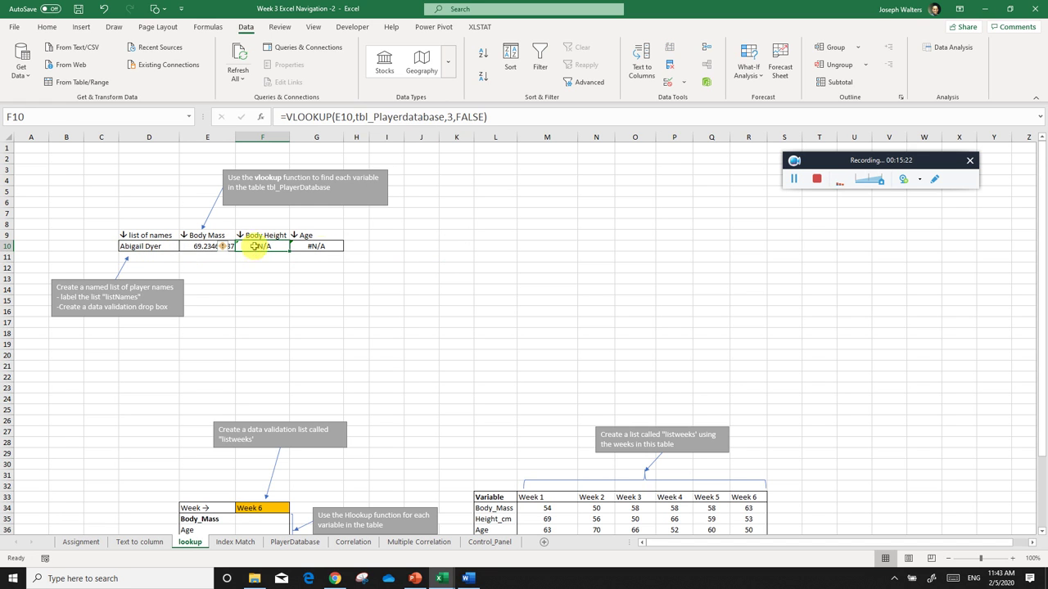
pyautogui.click(351, 116)
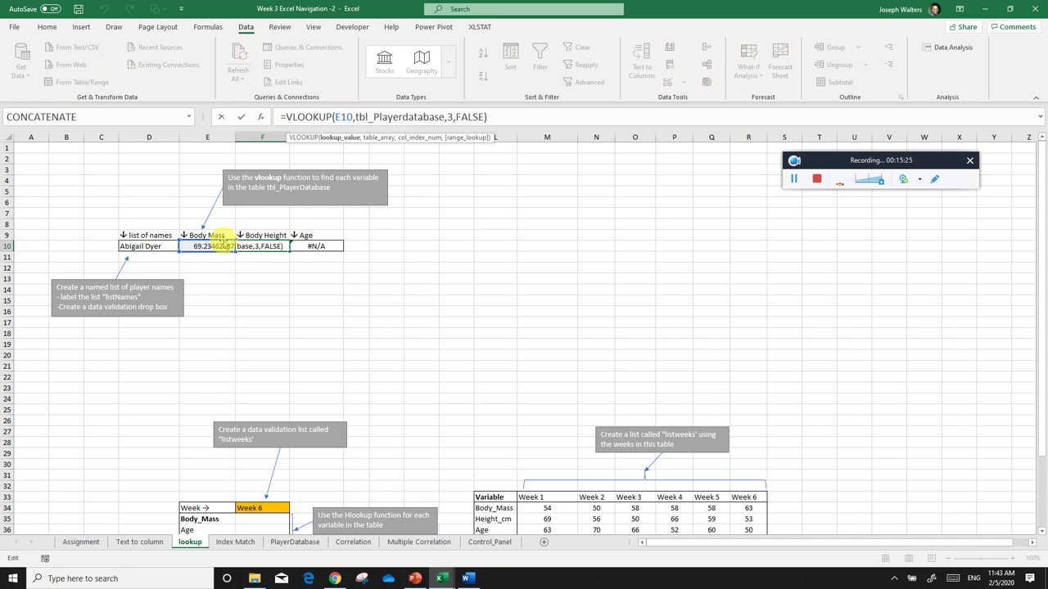
pyautogui.click(298, 287)
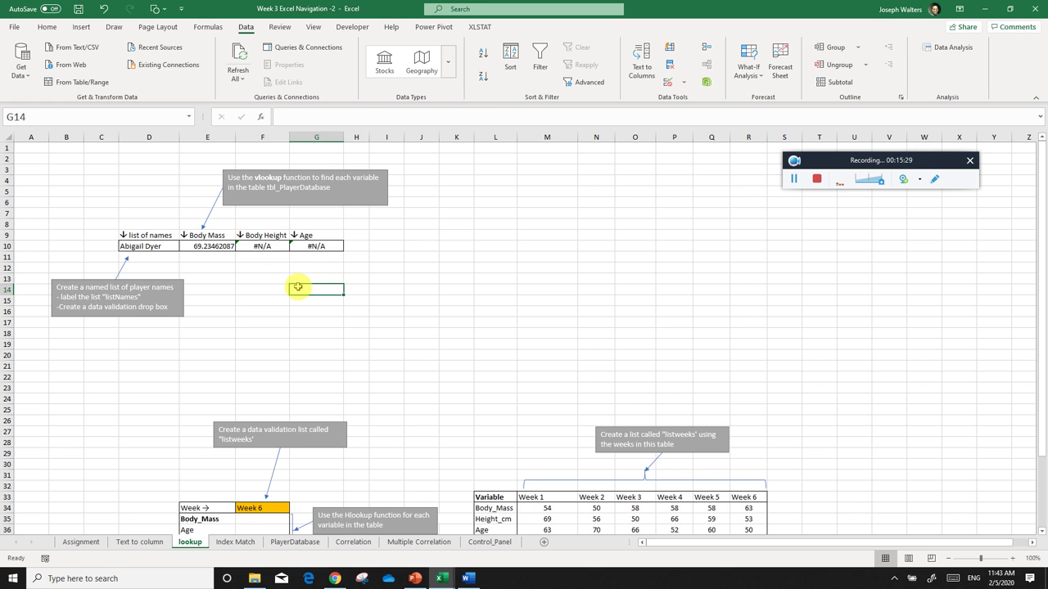
# - Undo the fill of the formula into F10:G10
pyautogui.hotkey('ctrl', 'z')
pyautogui.hotkey('ctrl', 'z')
pyautogui.hotkey('ctrl', 'z')
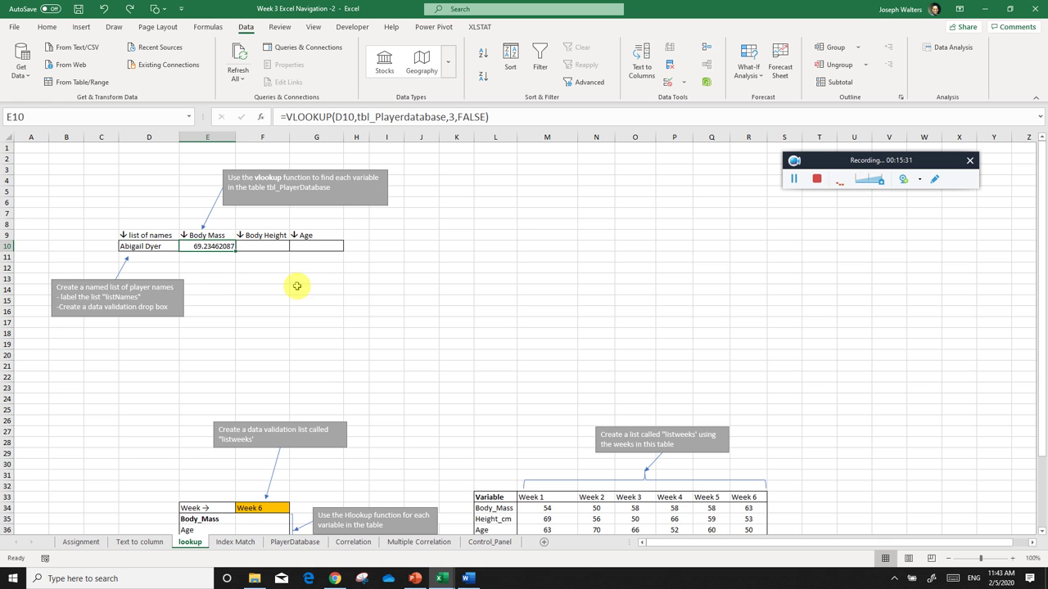
# - Make the lookup value in E10 the absolute reference $D$10 and fill the formula across Body Height and Age
pyautogui.click(345, 119)
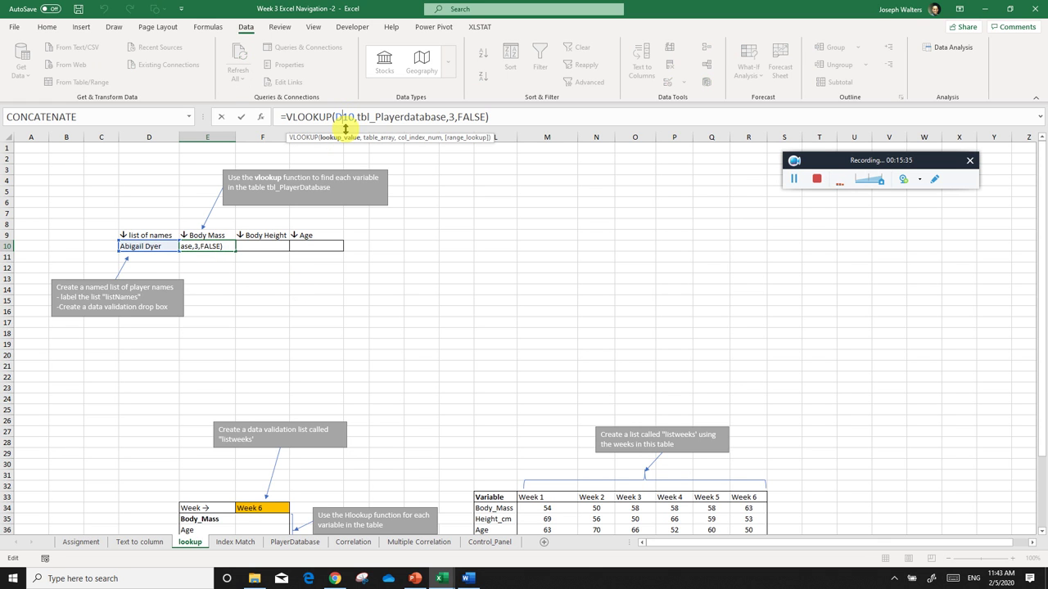
pyautogui.press('F4')
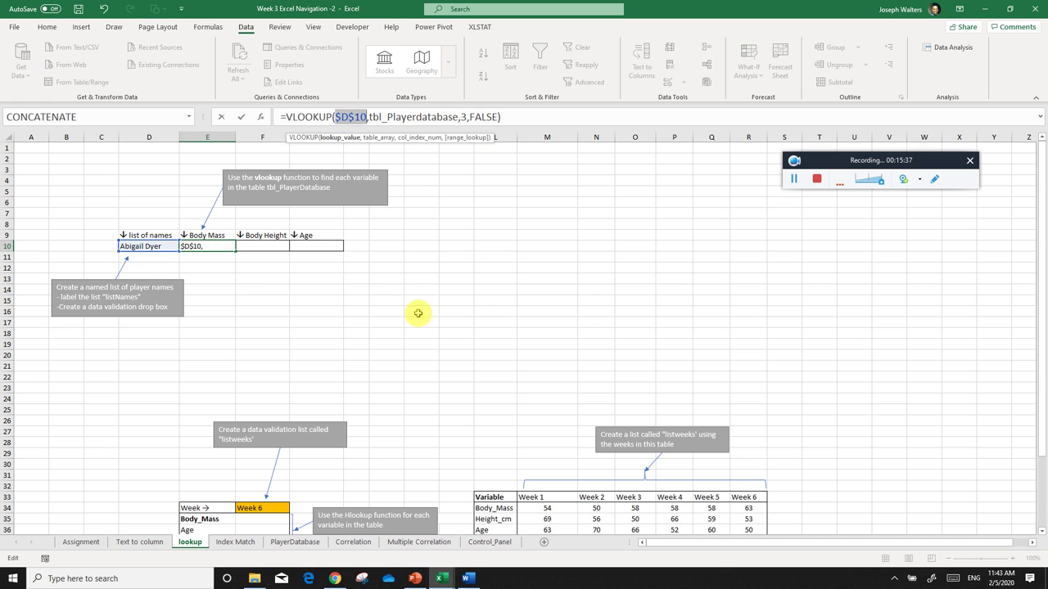
pyautogui.press('Return')
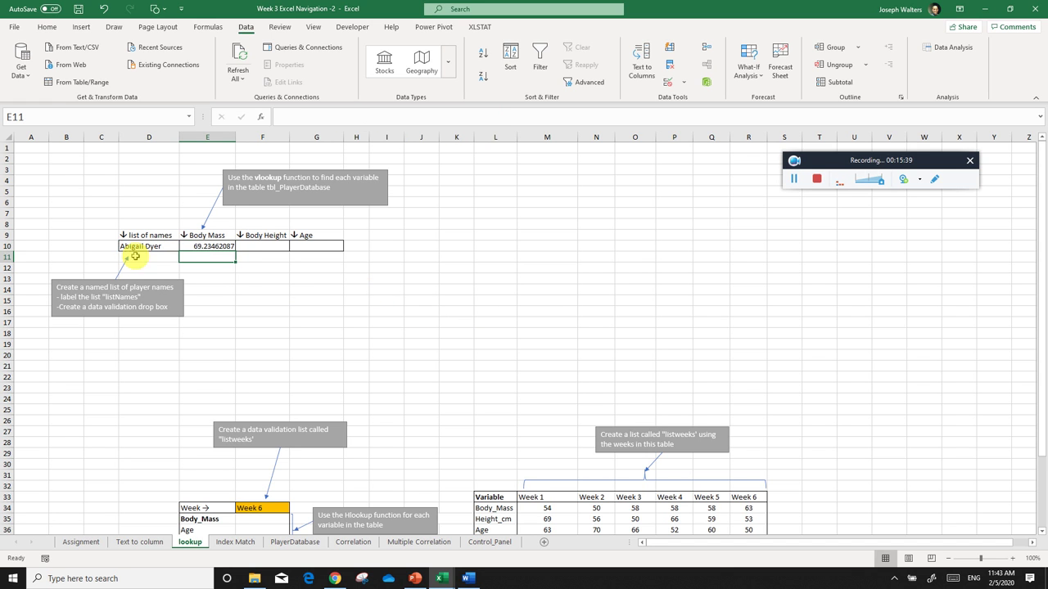
pyautogui.click(196, 248)
pyautogui.moveTo(235, 251); pyautogui.dragTo(329, 255)
pyautogui.click(329, 278)
# - Compare the column index in F10 with the Height_cm column's position on the Text to column sheet and return to lookup
pyautogui.click(260, 247)
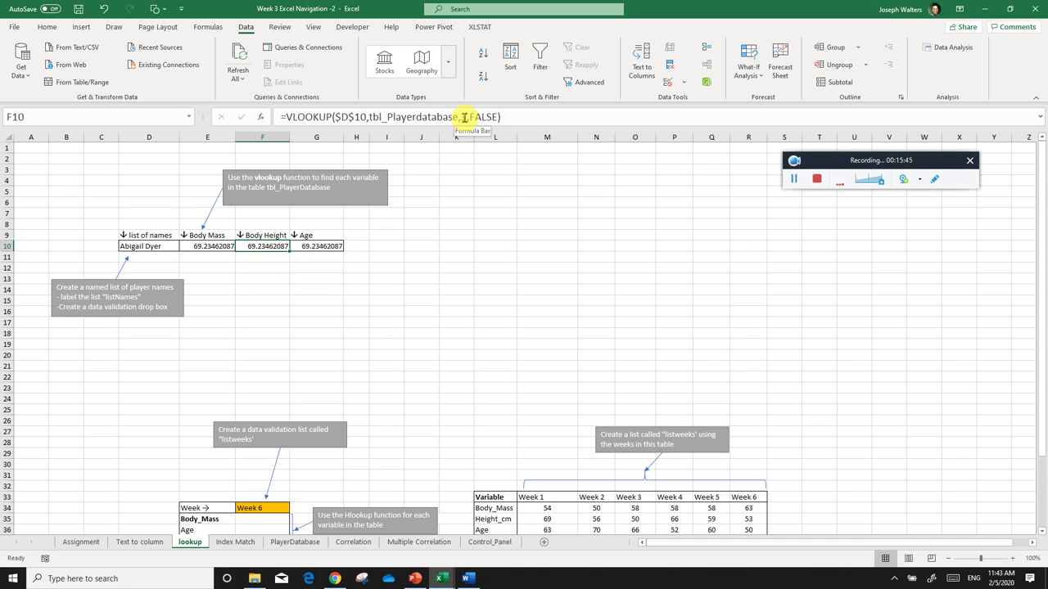
pyautogui.click(146, 542)
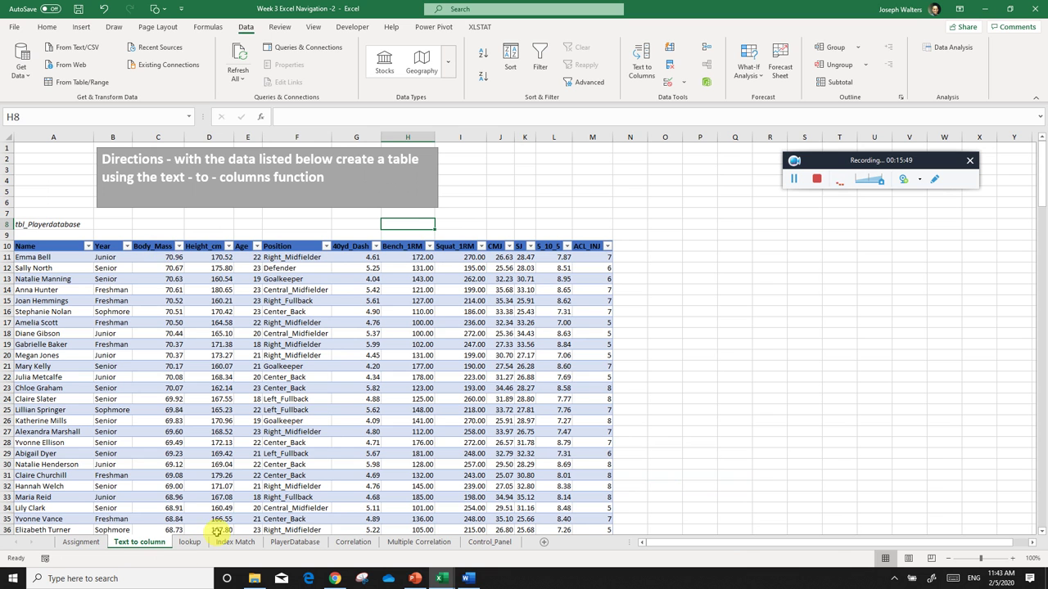
pyautogui.click(188, 542)
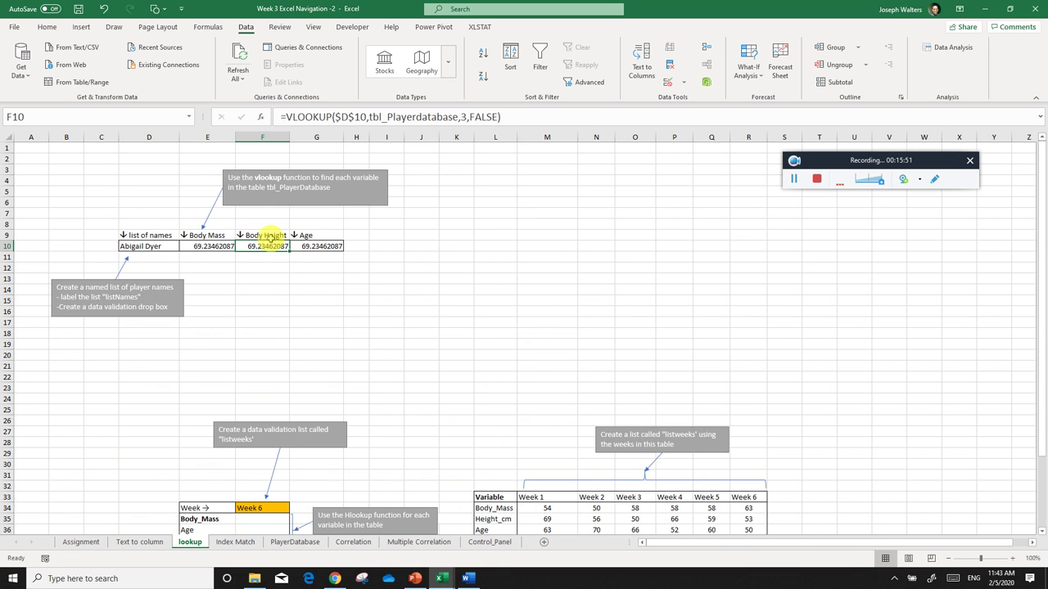
pyautogui.click(270, 236)
pyautogui.click(152, 543)
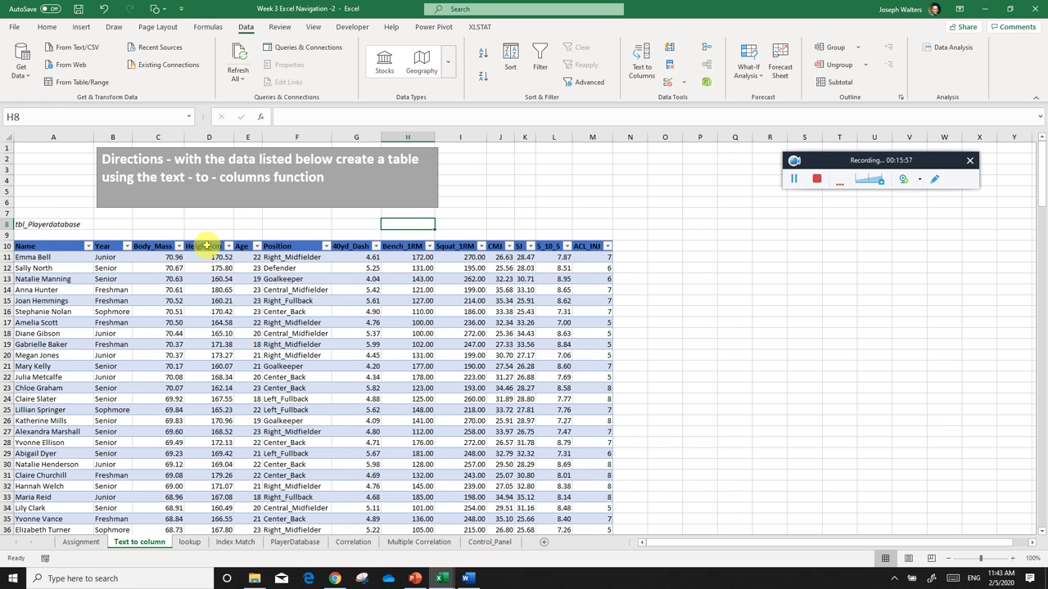
pyautogui.click(189, 543)
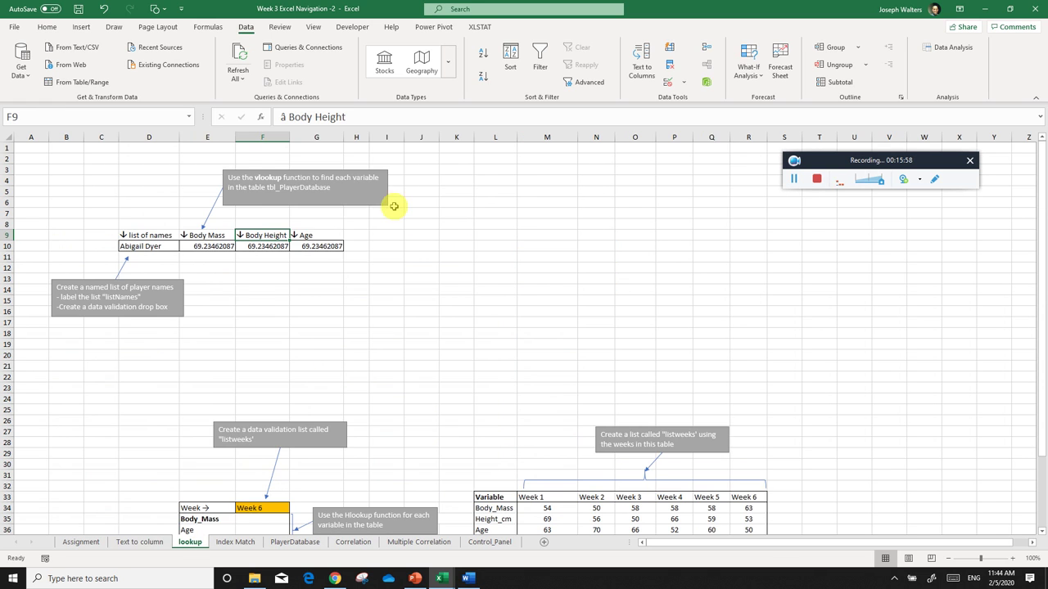
# - Change the column index of the VLOOKUP formula in F10 so Body Height is retrieved from the Height_cm column
pyautogui.click(277, 245)
pyautogui.click(465, 117)
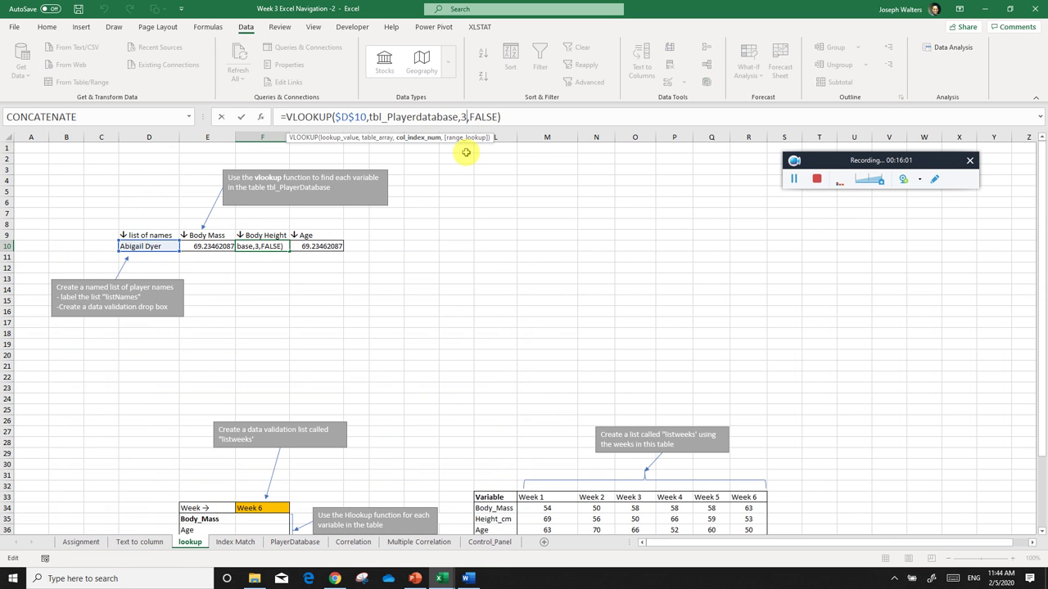
pyautogui.press('Return')
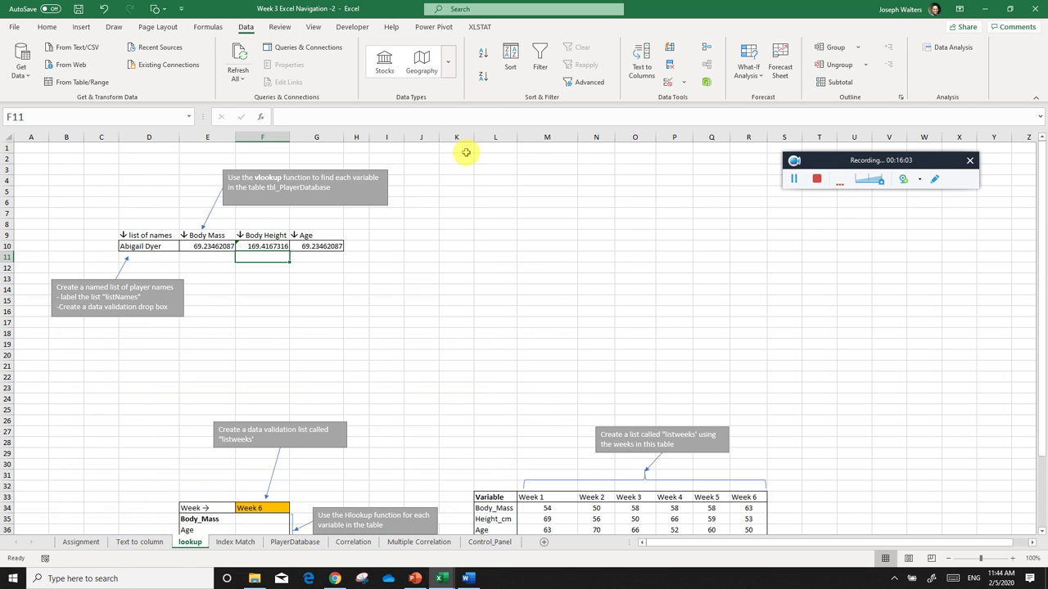
# - Check the Age column's position on the Text to column sheet and change the column index in G10 of lookup to match it
pyautogui.click(137, 542)
pyautogui.click(186, 543)
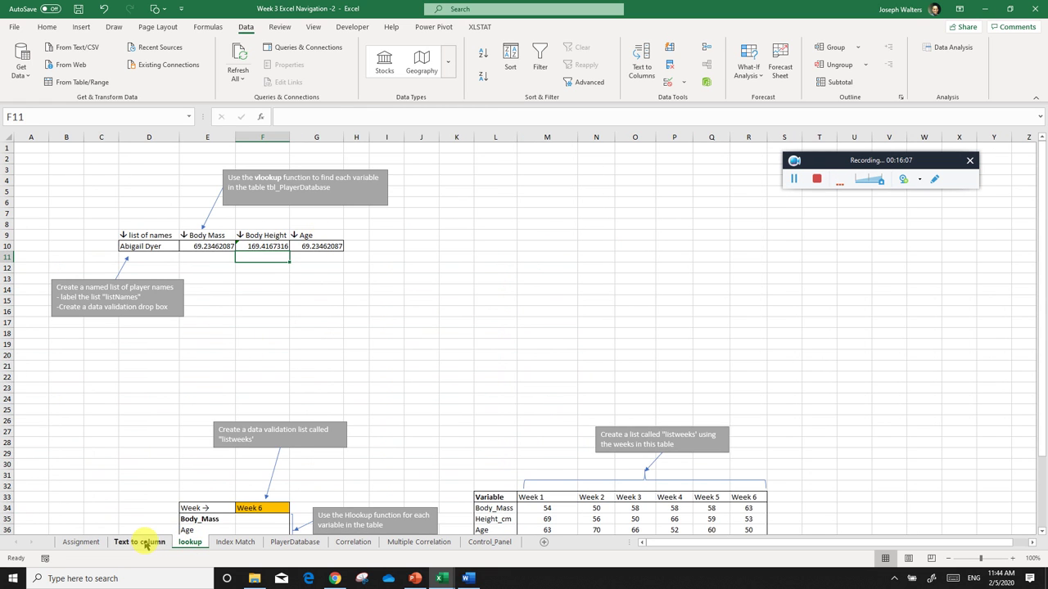
pyautogui.click(140, 542)
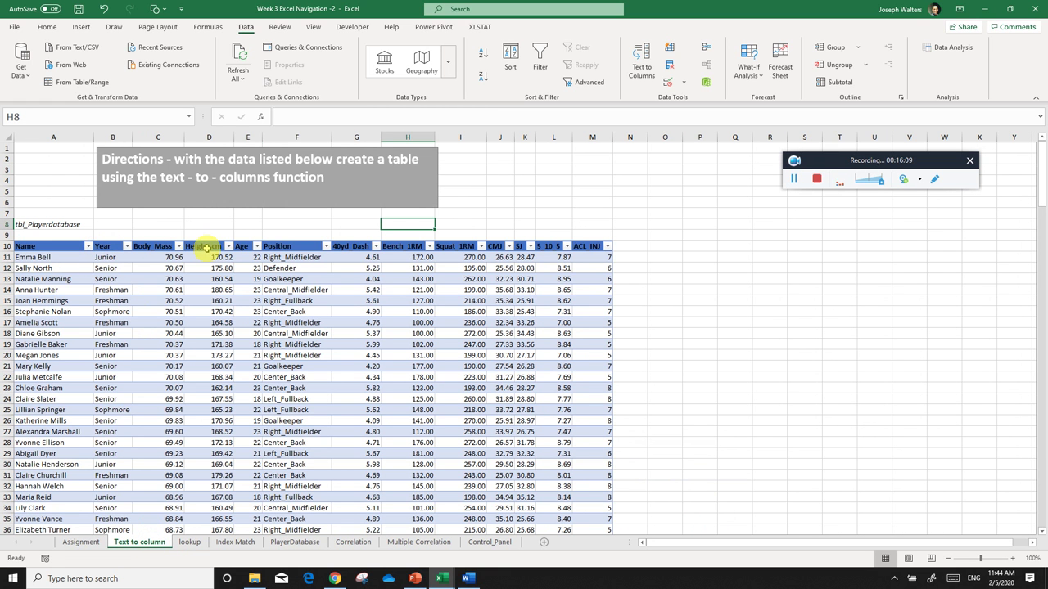
pyautogui.click(190, 543)
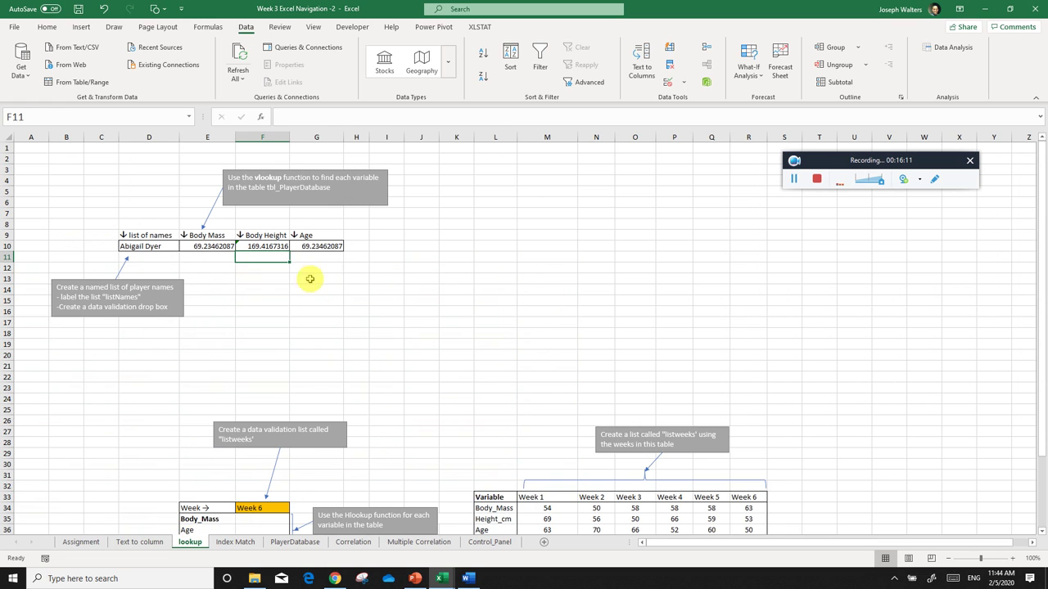
pyautogui.click(320, 247)
pyautogui.doubleClick(464, 117)
pyautogui.write('3,FALSE)')
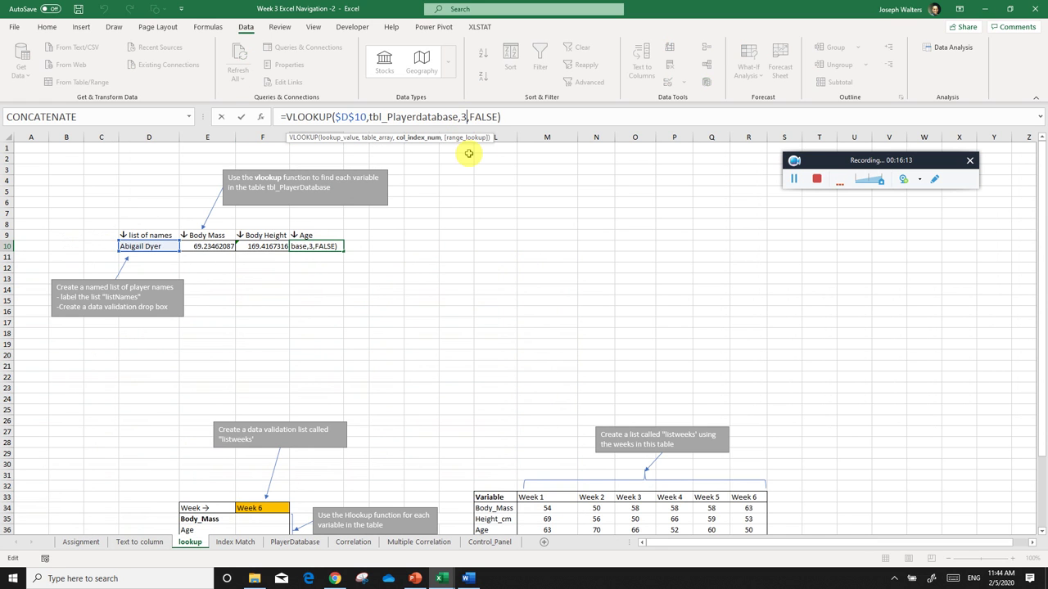
pyautogui.press('Return')
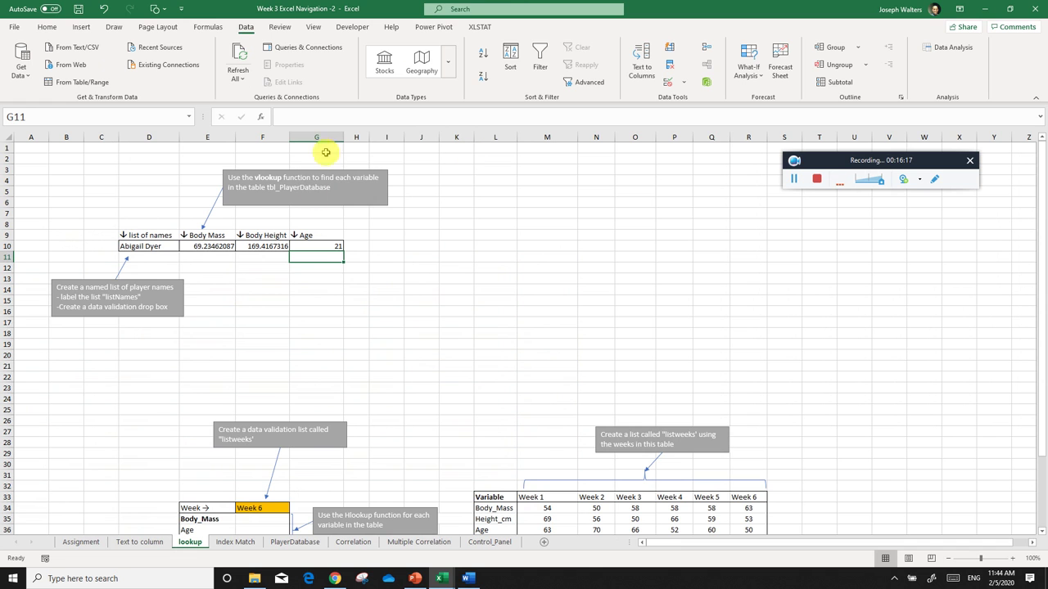
# - Pick several different players from the name list in D10 to test the Body Mass, Body Height and Age lookups
pyautogui.click(170, 246)
pyautogui.click(185, 247)
pyautogui.click(163, 273)
pyautogui.click(185, 246)
pyautogui.click(154, 292)
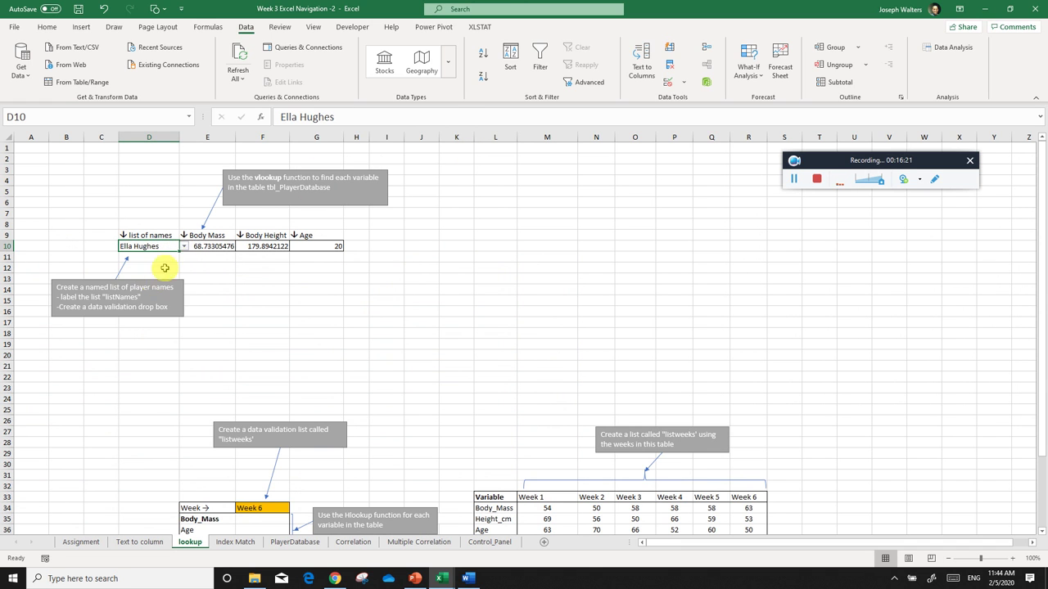
pyautogui.click(185, 247)
pyautogui.click(149, 291)
pyautogui.click(185, 247)
pyautogui.click(152, 257)
pyautogui.click(185, 246)
pyautogui.click(142, 284)
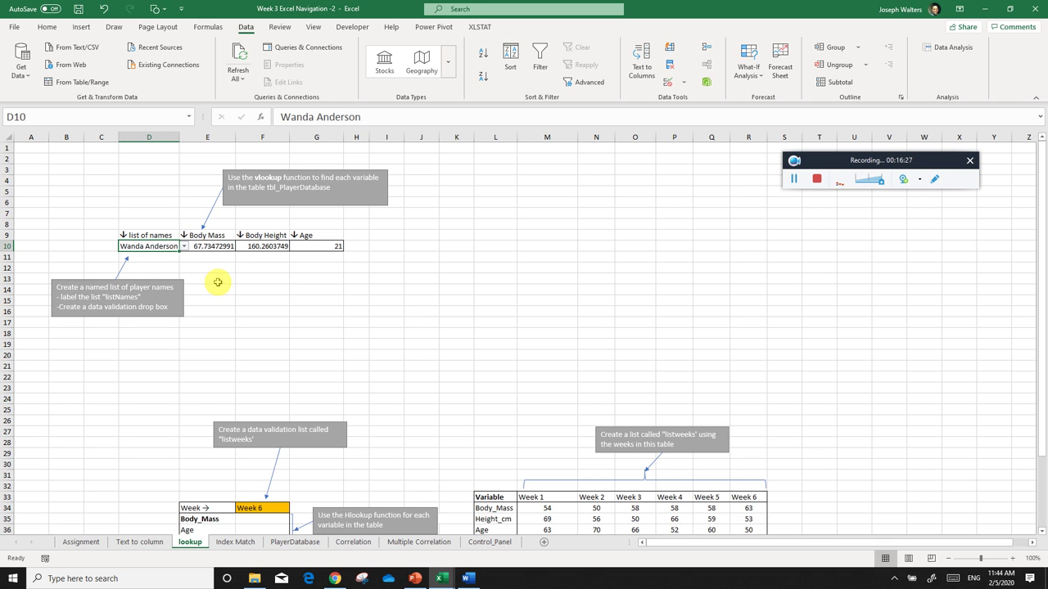
pyautogui.moveTo(215, 247); pyautogui.dragTo(316, 255)
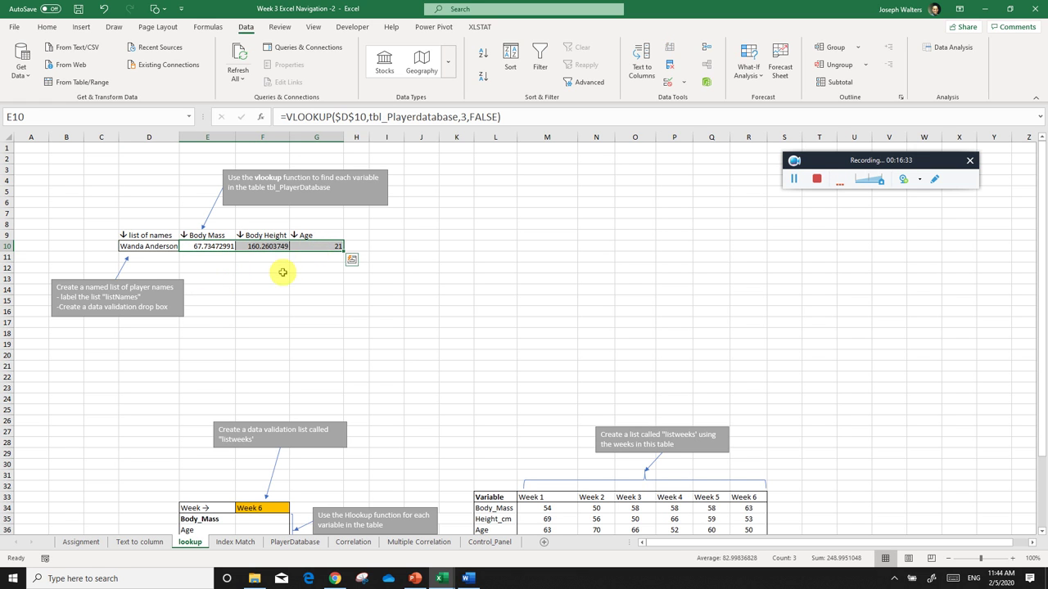
pyautogui.click(174, 248)
pyautogui.click(184, 246)
pyautogui.click(155, 280)
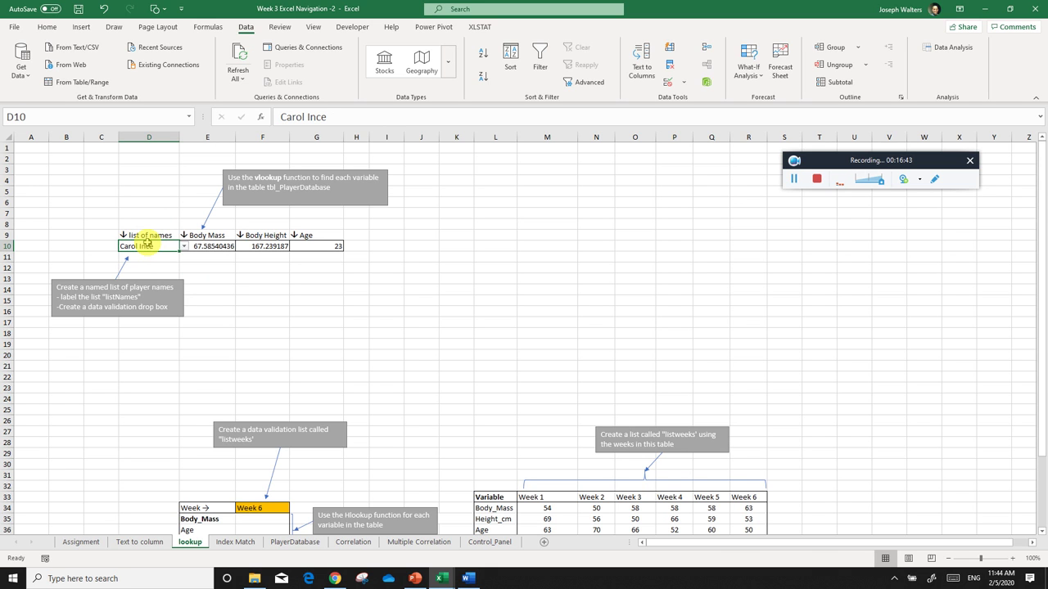
pyautogui.click(220, 301)
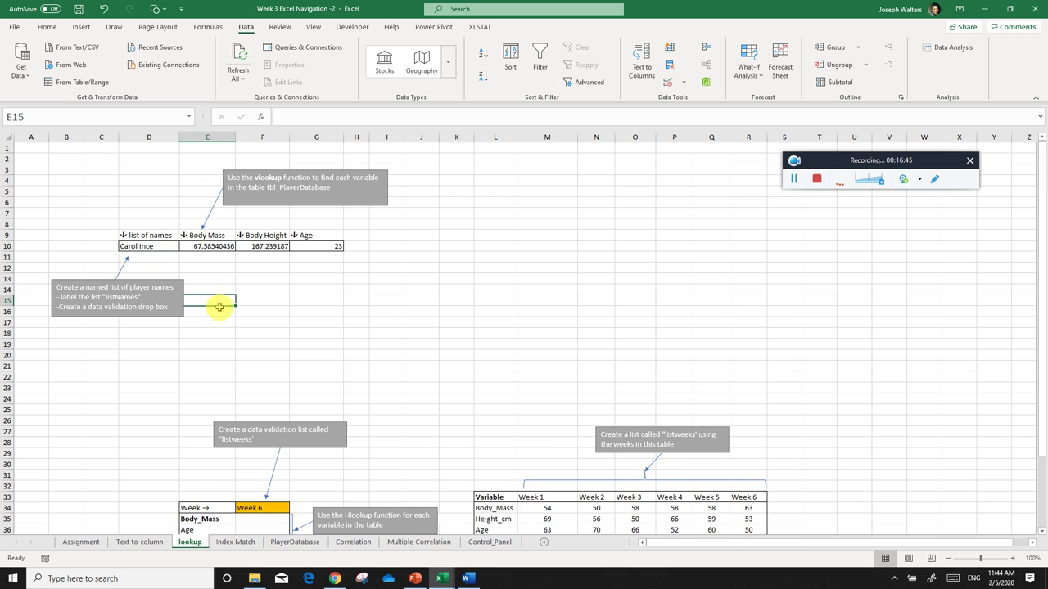
pyautogui.scroll(-2, 228, 298)
pyautogui.scroll(-1, 227, 298)
pyautogui.scroll(2, 233, 298)
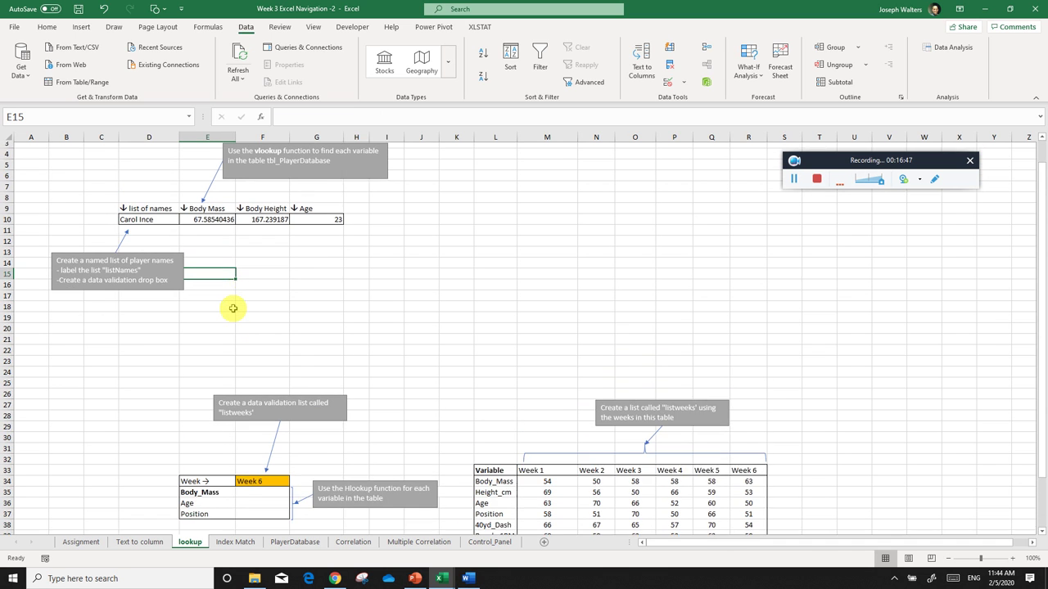
pyautogui.scroll(1, 237, 298)
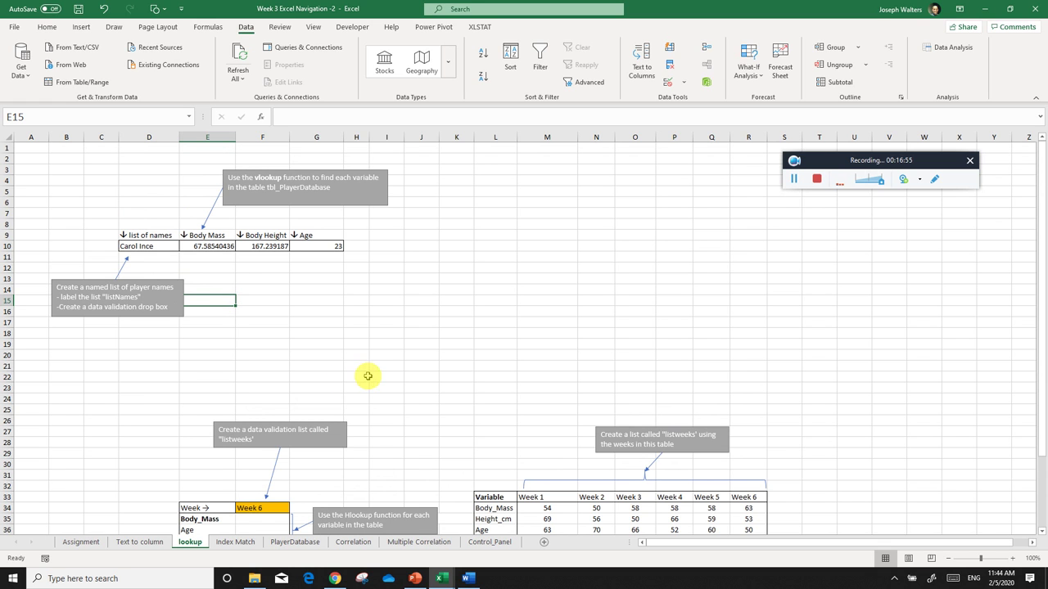
# - Name the week headers in M33:R33 listWeeks and check the workbook's list of defined names
pyautogui.scroll(-4, 388, 331)
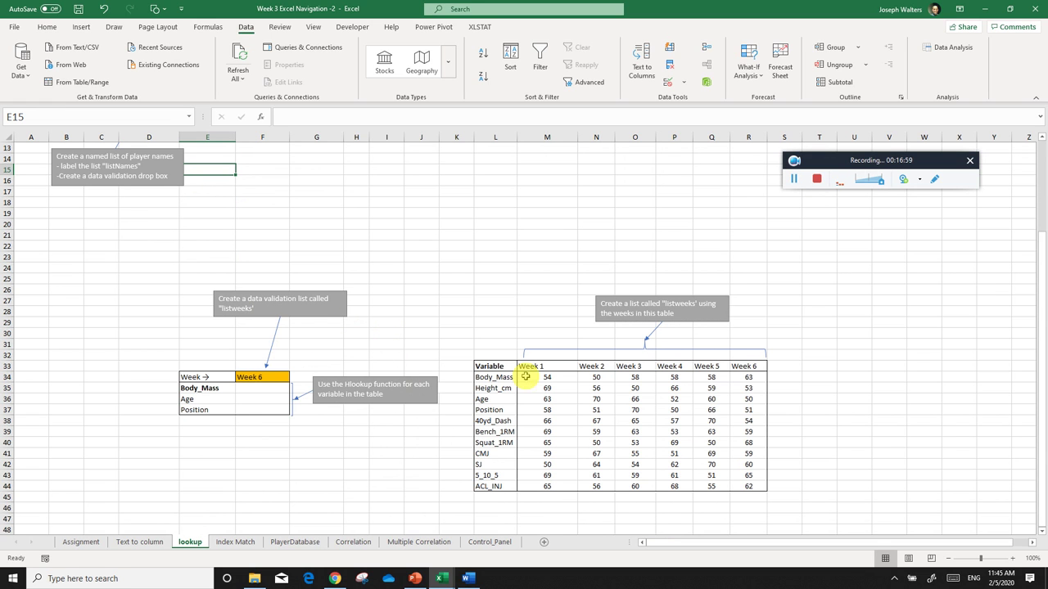
pyautogui.click(275, 379)
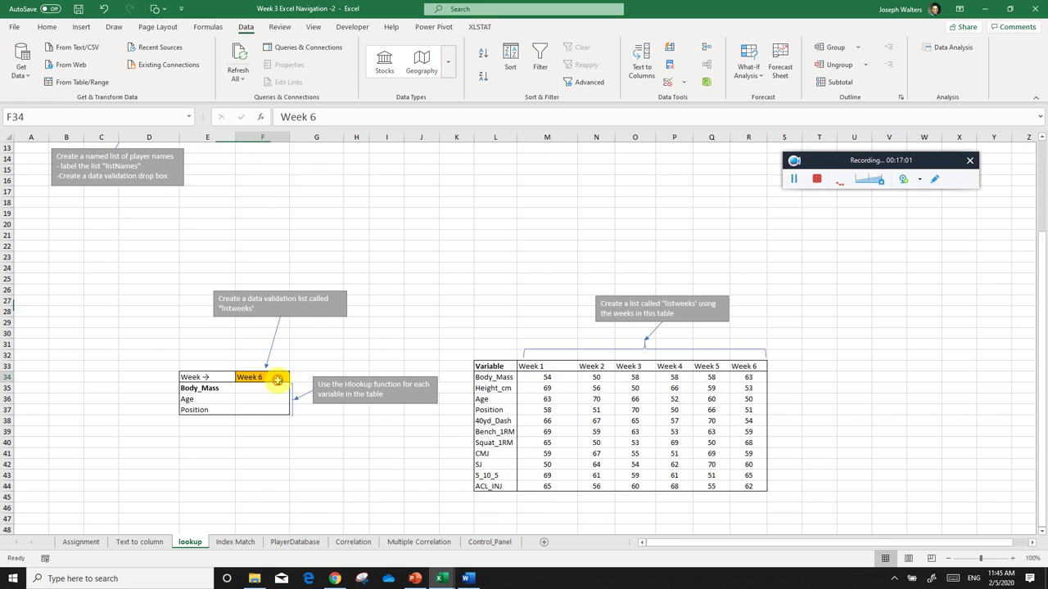
pyautogui.moveTo(530, 367); pyautogui.dragTo(754, 369)
pyautogui.click(136, 119)
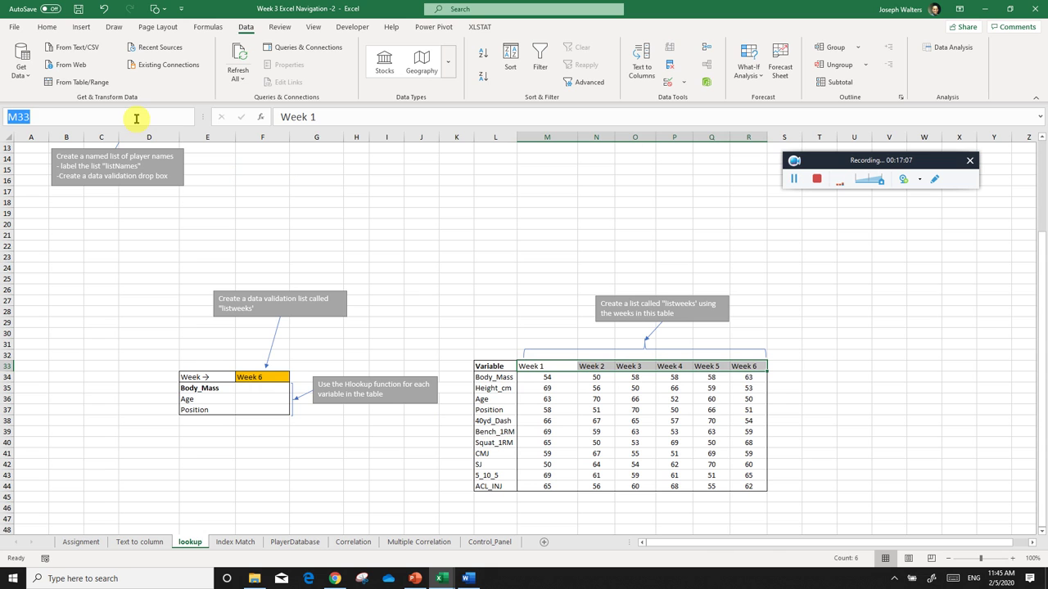
pyautogui.write('listWeeks')
pyautogui.press('Return')
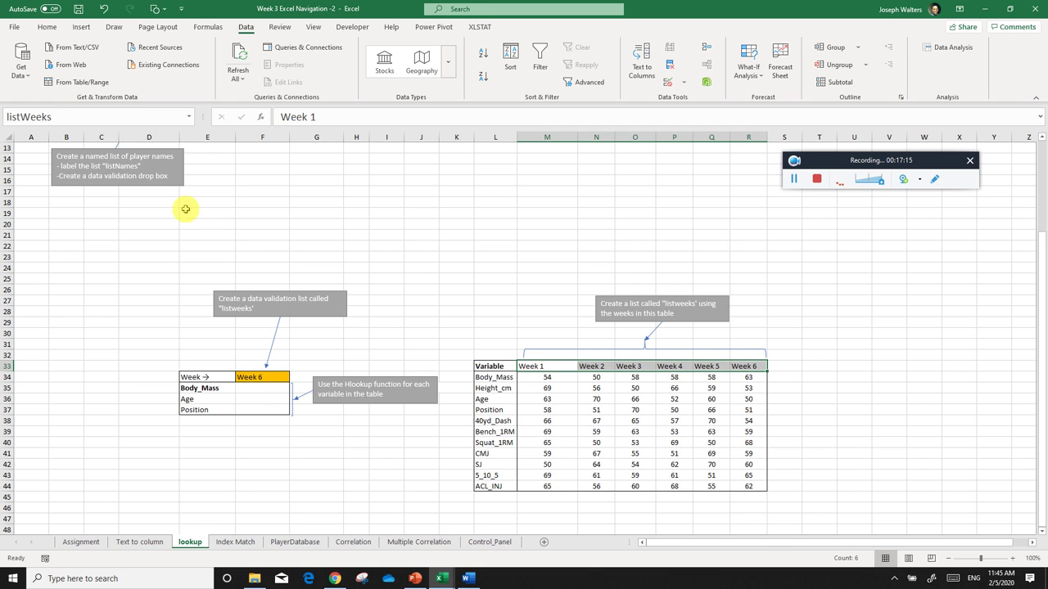
pyautogui.click(189, 117)
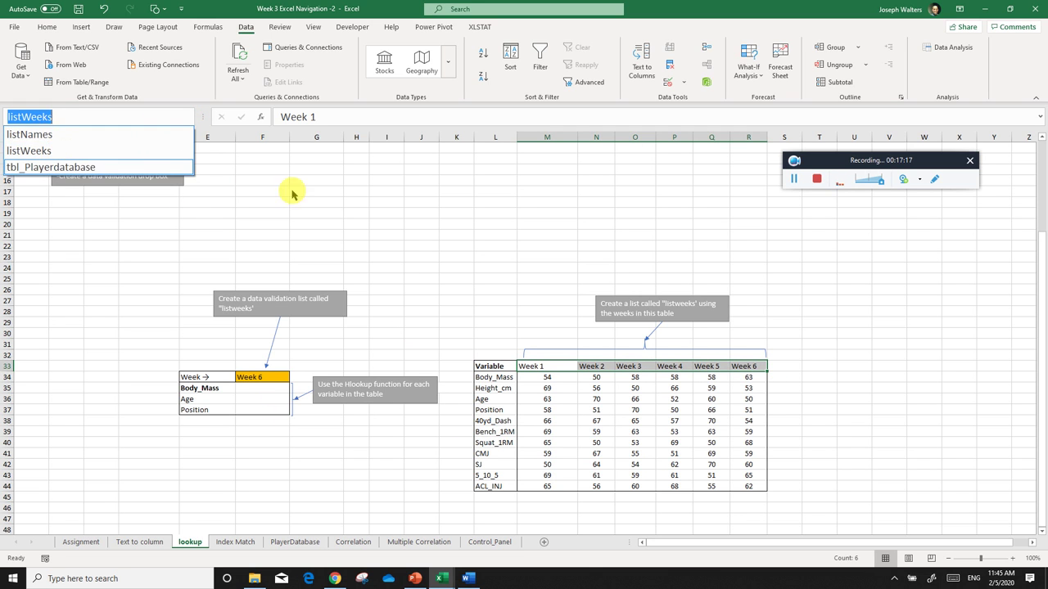
pyautogui.click(326, 188)
# - Add a List data validation to the week cell F34 with =listWeeks as its source
pyautogui.click(247, 377)
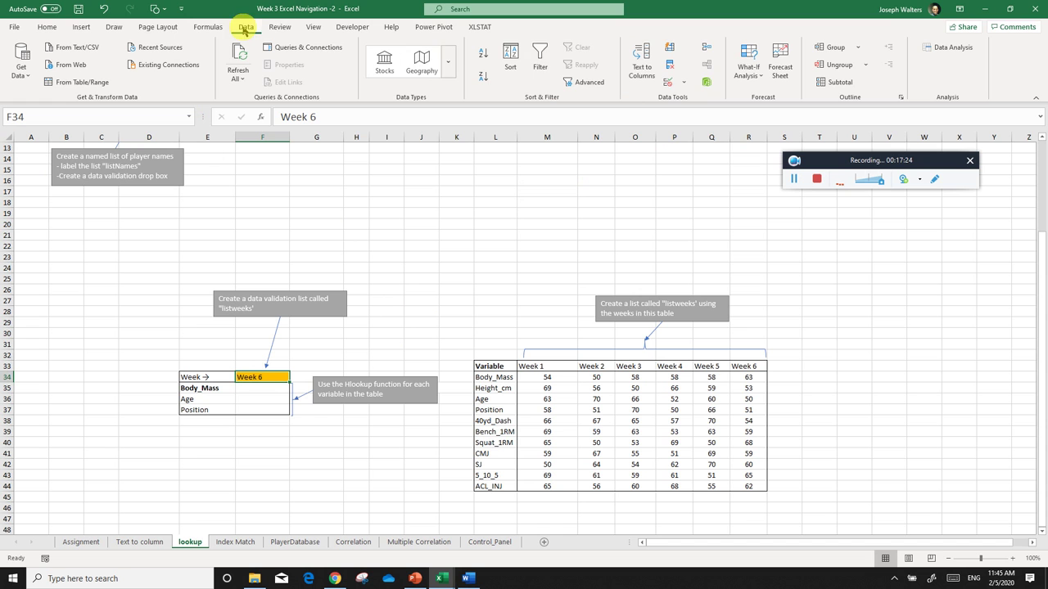
pyautogui.click(682, 82)
pyautogui.click(700, 99)
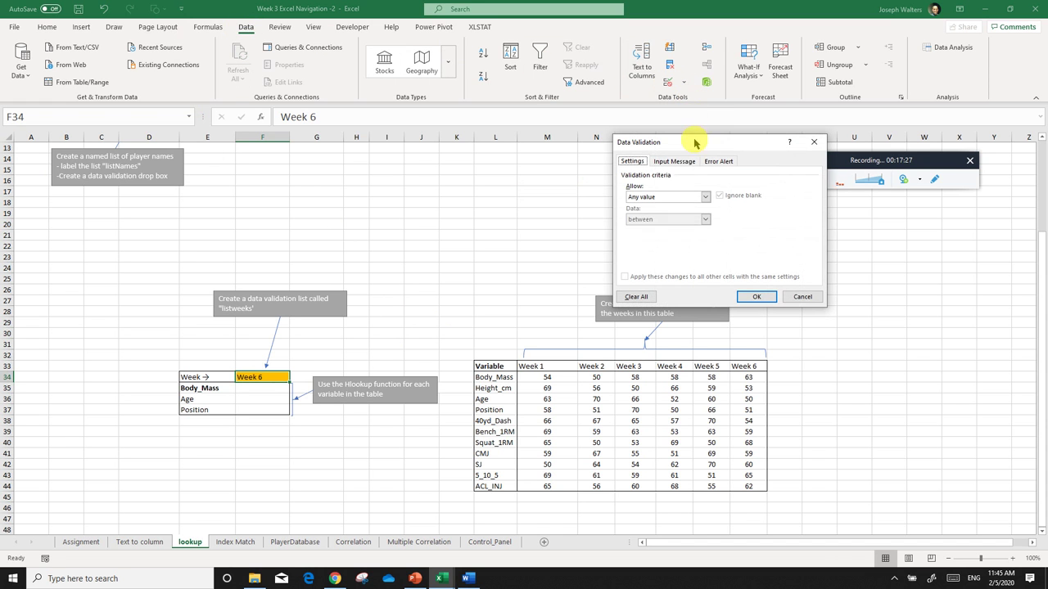
pyautogui.click(678, 197)
pyautogui.click(657, 229)
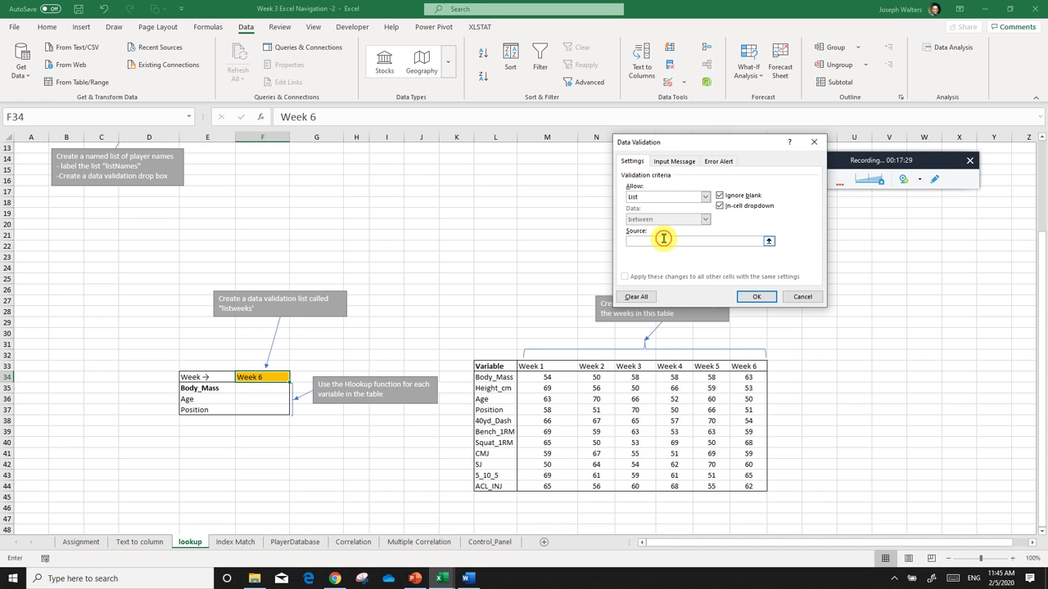
pyautogui.click(663, 240)
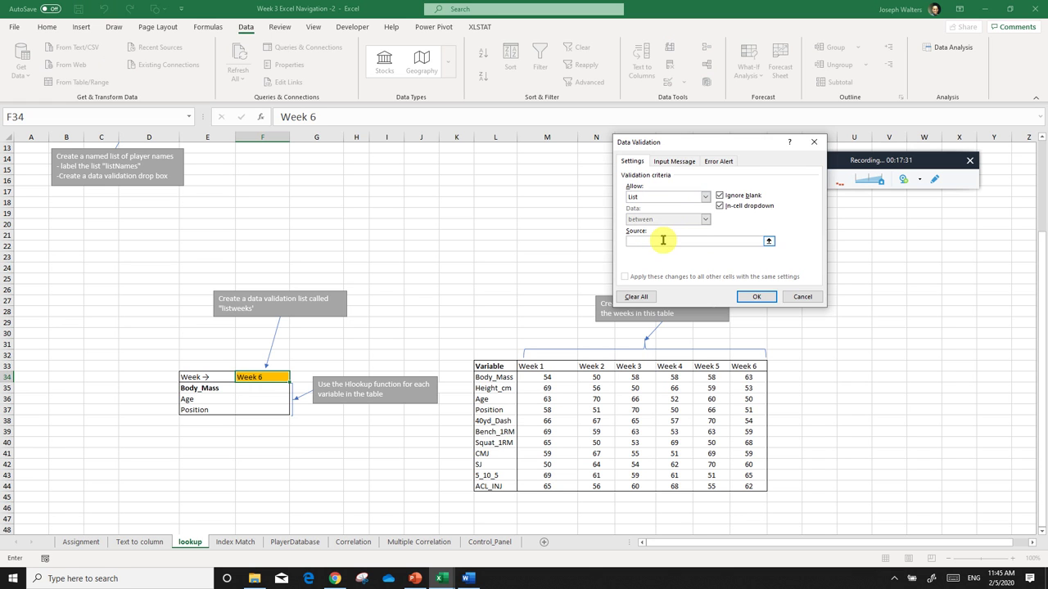
pyautogui.press('F3')
pyautogui.click(667, 207)
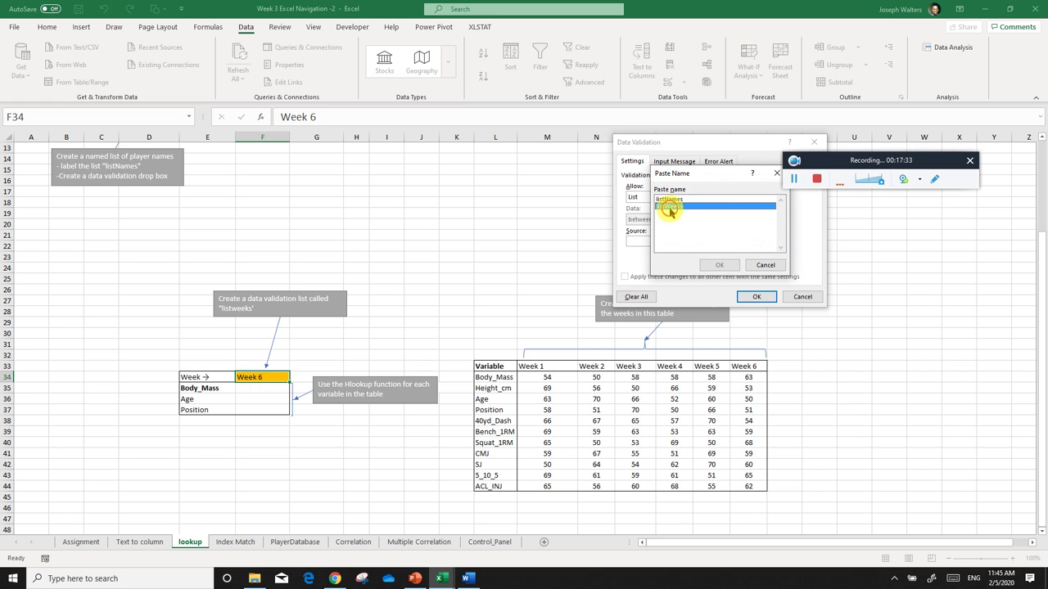
pyautogui.click(718, 264)
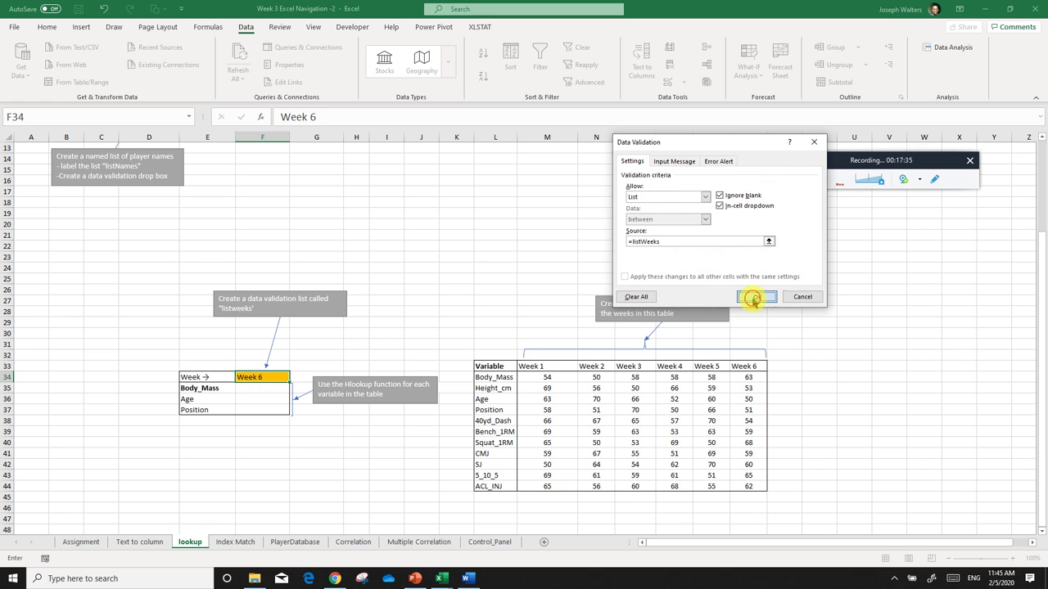
pyautogui.click(750, 297)
# - Test the new list in F34 by choosing Week 2
pyautogui.click(294, 378)
pyautogui.click(270, 398)
pyautogui.click(294, 377)
pyautogui.click(293, 377)
pyautogui.click(269, 390)
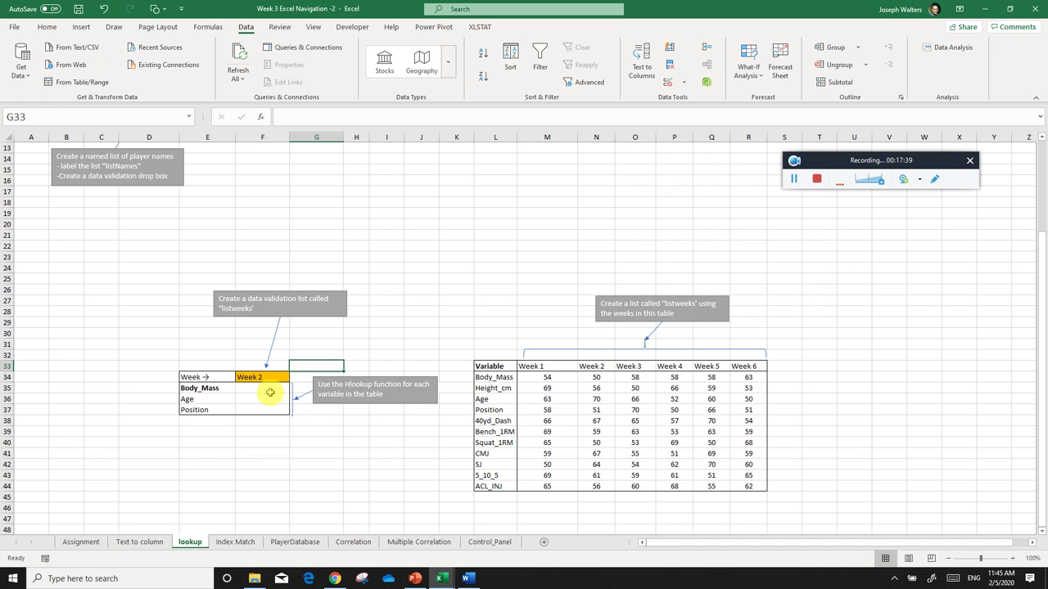
# - Enter =HLOOKUP(F34,L33:R44,2,FALSE) in F35 to return the Body_Mass value for the selected week
pyautogui.press('Down')
pyautogui.press('Down')
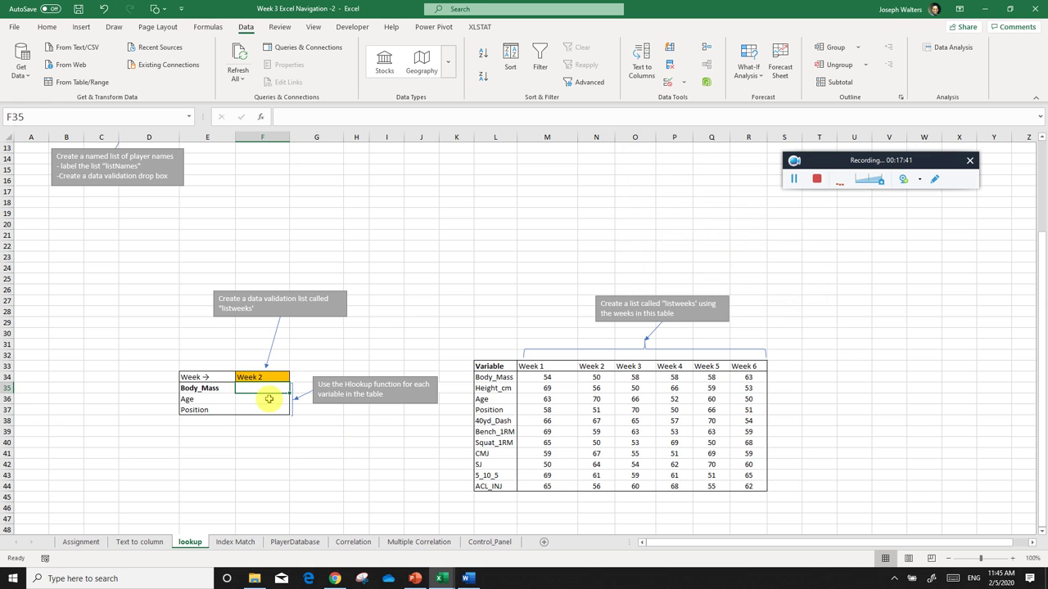
pyautogui.click(261, 388)
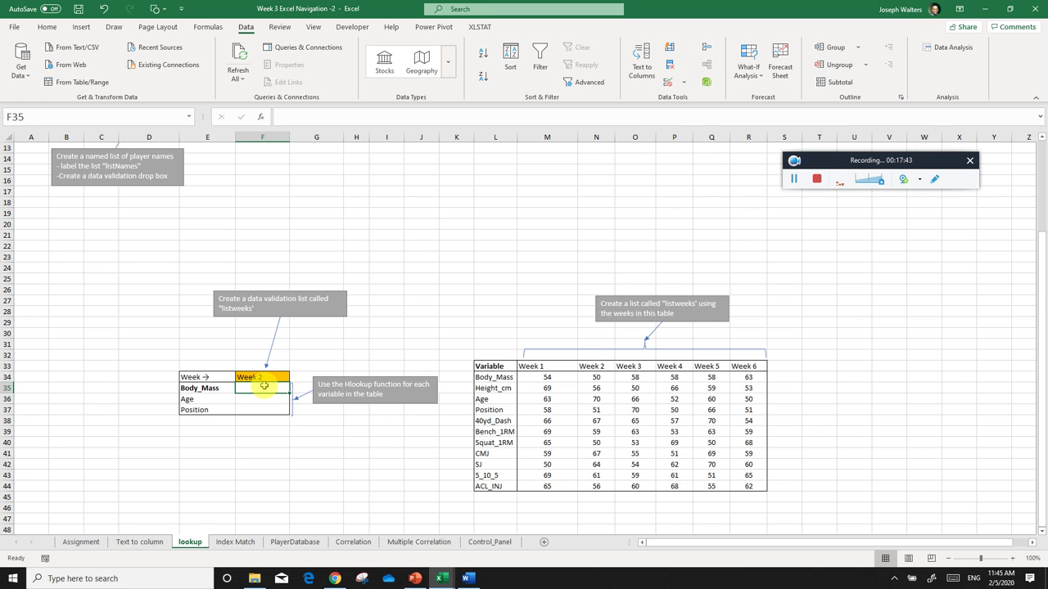
pyautogui.write('=')
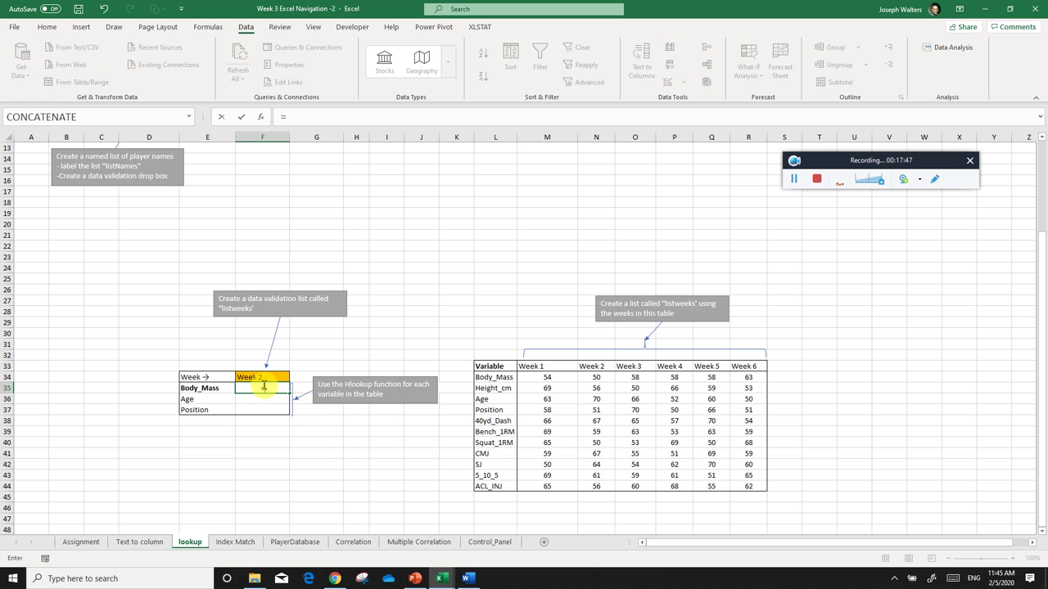
pyautogui.write('hloo')
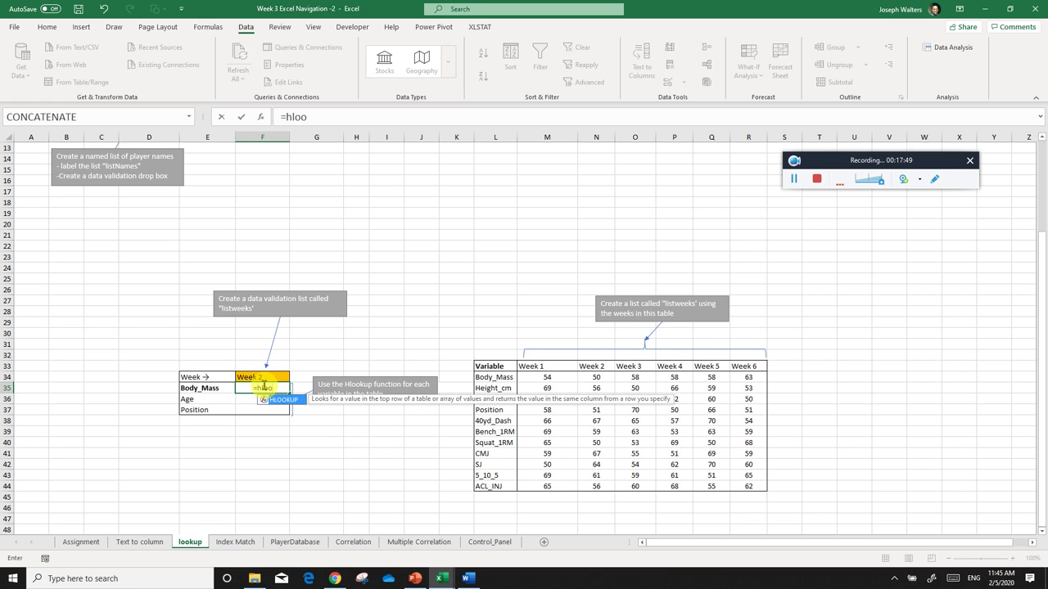
pyautogui.press('Tab')
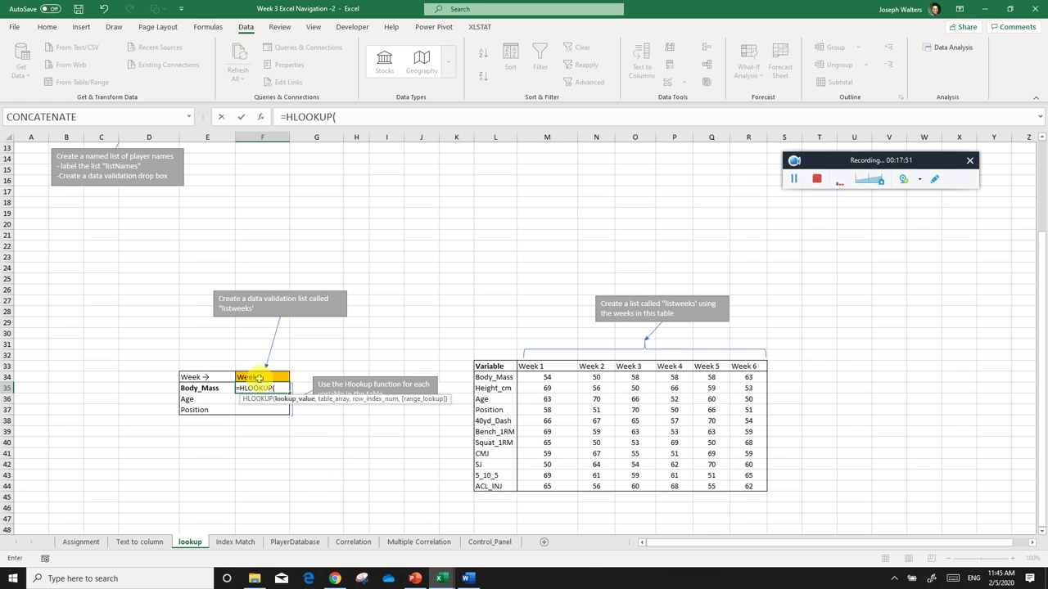
pyautogui.click(264, 379)
pyautogui.write(',')
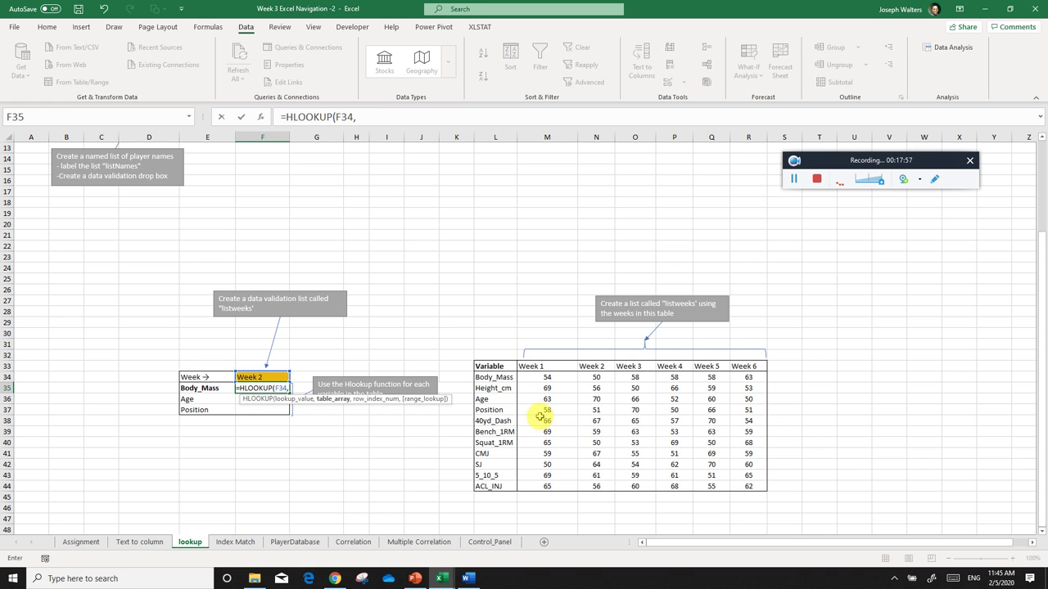
pyautogui.moveTo(494, 365); pyautogui.dragTo(763, 483)
pyautogui.write(',2')
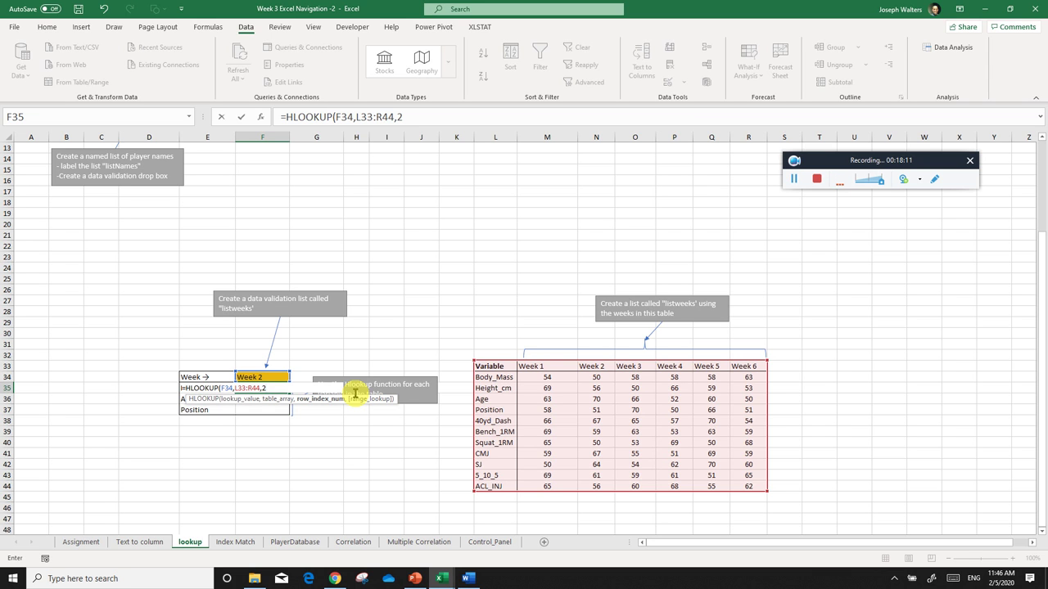
pyautogui.write(',')
pyautogui.press('Down')
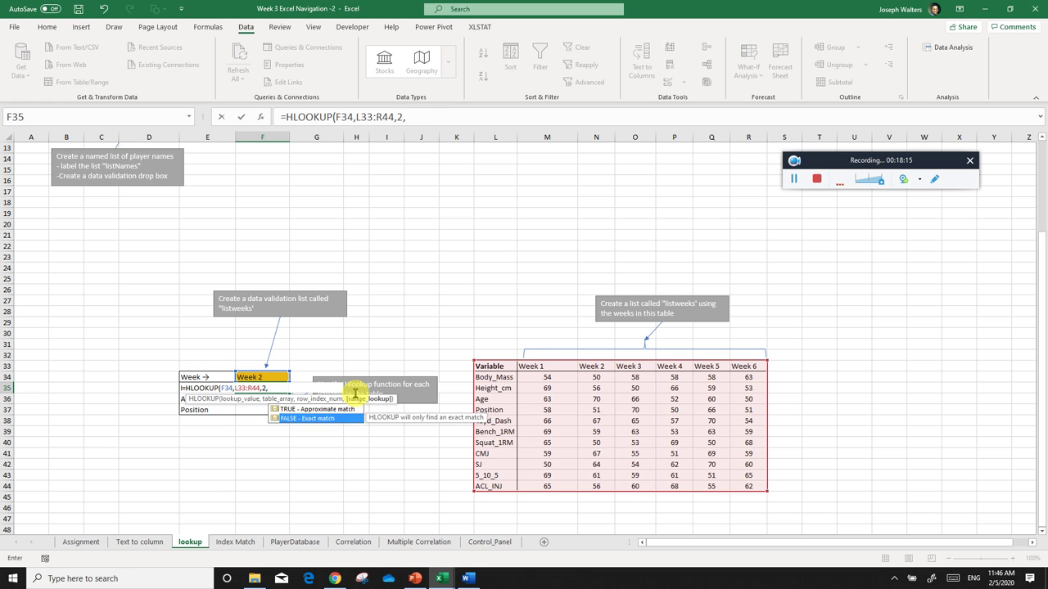
pyautogui.press('Tab')
pyautogui.write(')')
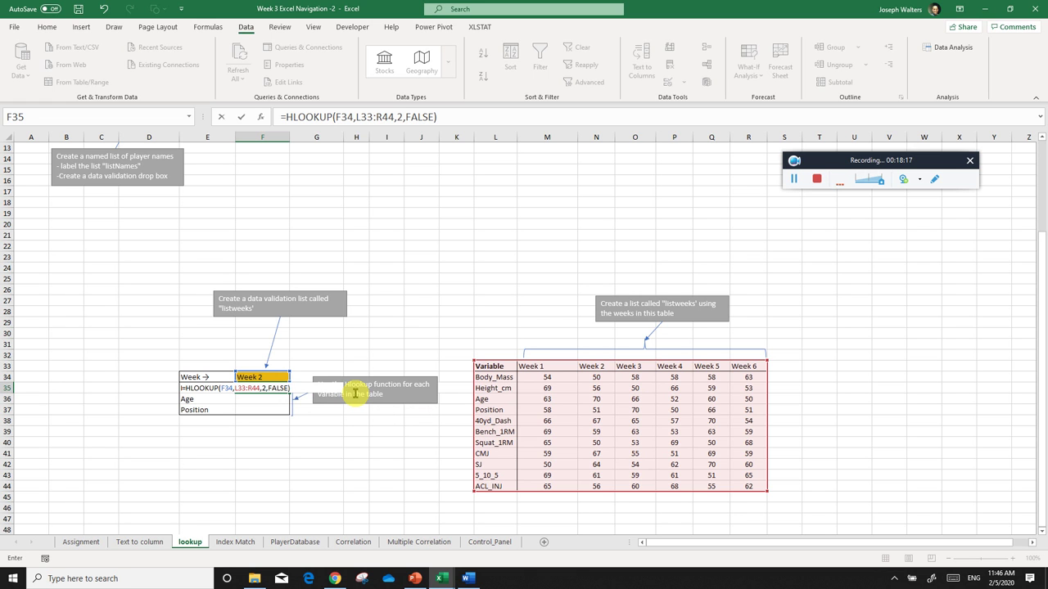
pyautogui.press('Return')
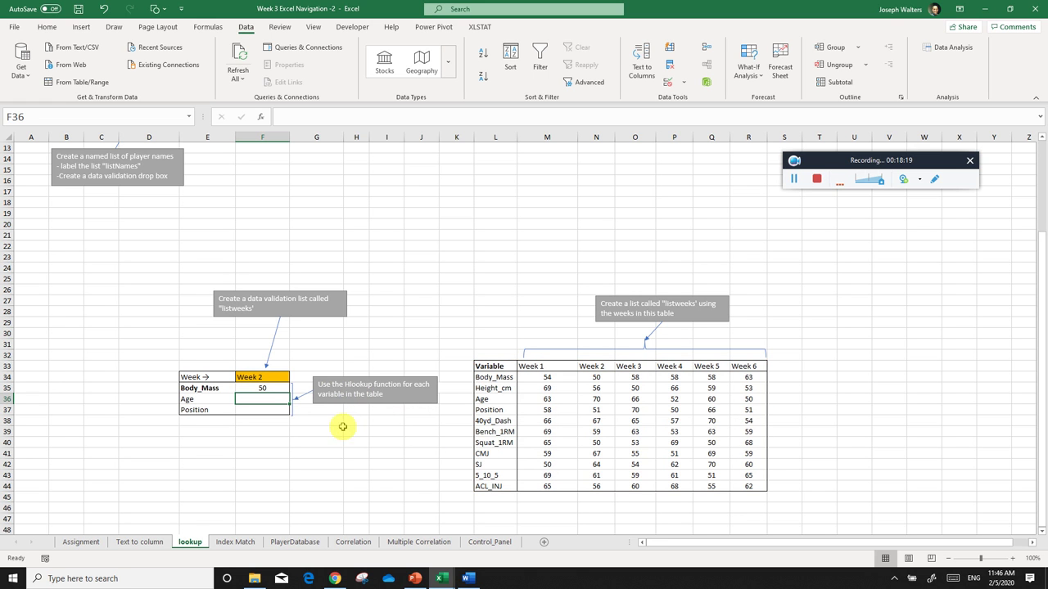
# - Test the Body_Mass lookup by picking different weeks from the F34 list, finishing on Week 4
pyautogui.click(267, 378)
pyautogui.click(293, 379)
pyautogui.click(274, 400)
pyautogui.click(293, 379)
pyautogui.click(276, 409)
pyautogui.click(293, 379)
pyautogui.click(258, 401)
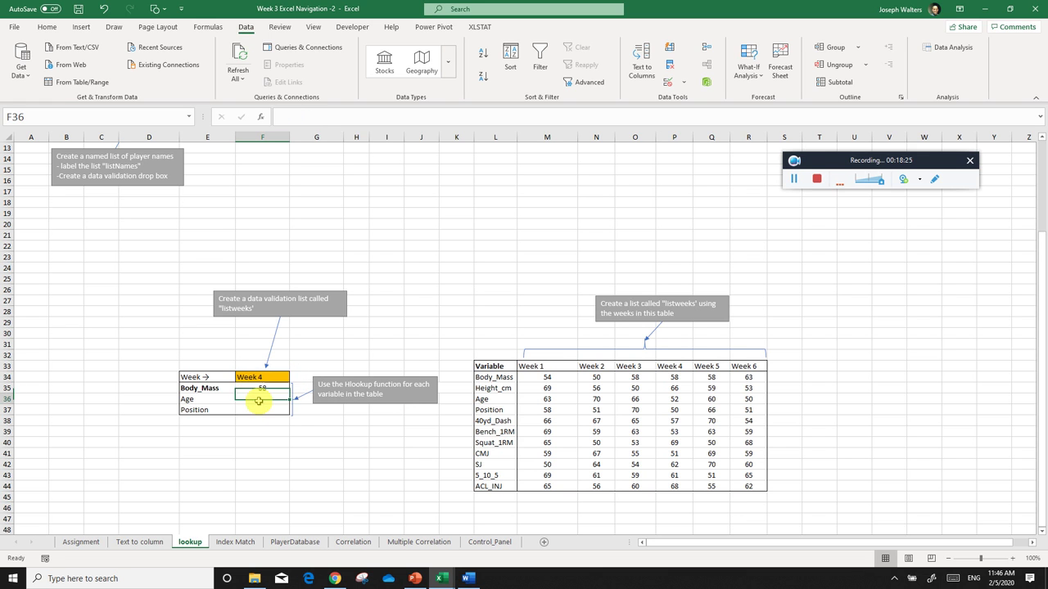
pyautogui.click(259, 409)
pyautogui.click(260, 401)
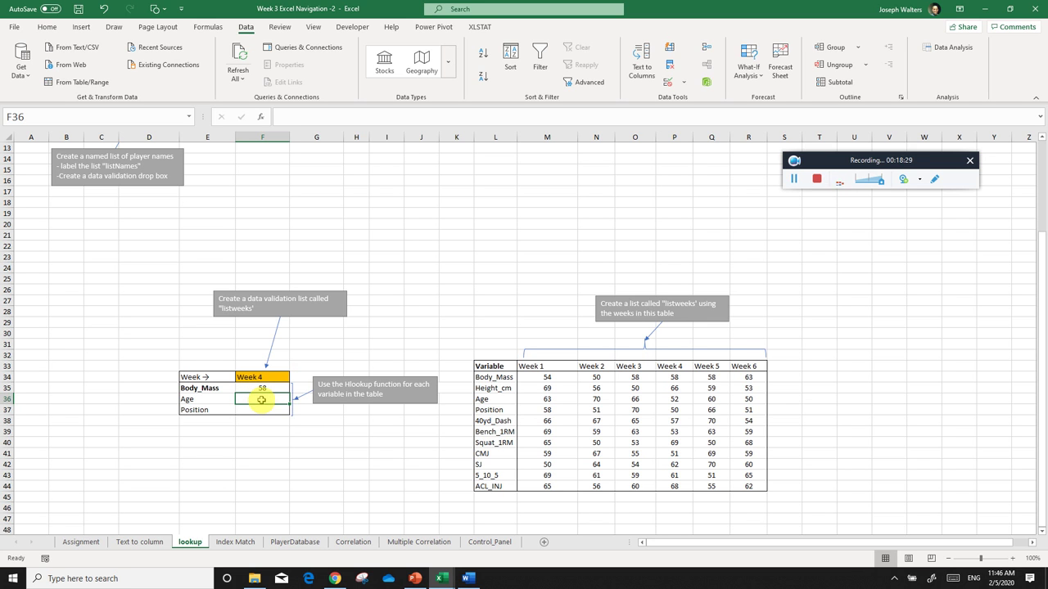
# - Make the references in the F35 formula absolute so it reads =HLOOKUP($F$34,$L$33:$R$44,2,FALSE)
pyautogui.click(266, 389)
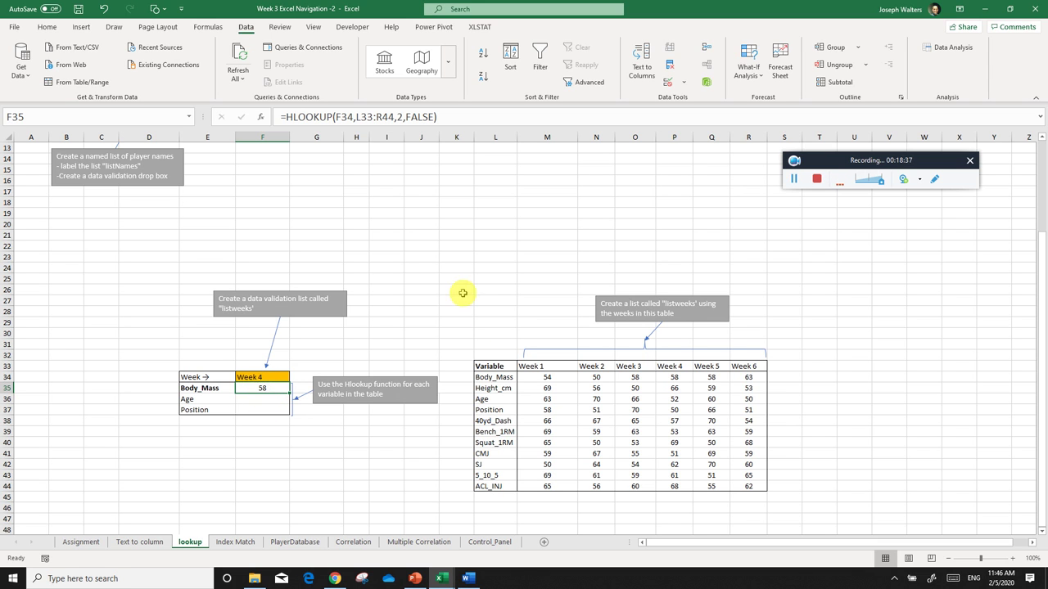
pyautogui.click(347, 116)
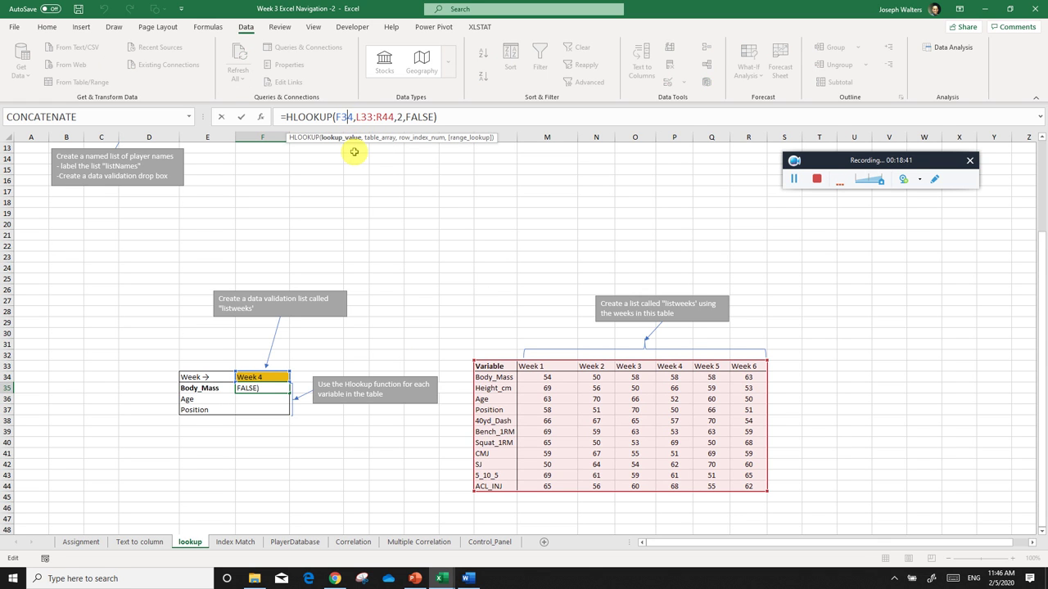
pyautogui.press('super+h')
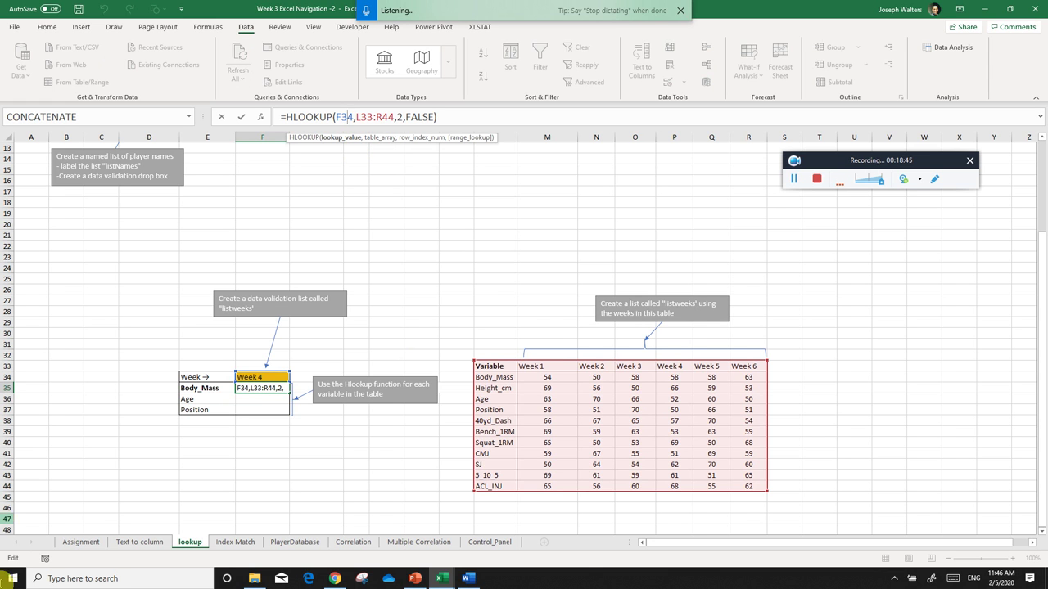
pyautogui.click(686, 9)
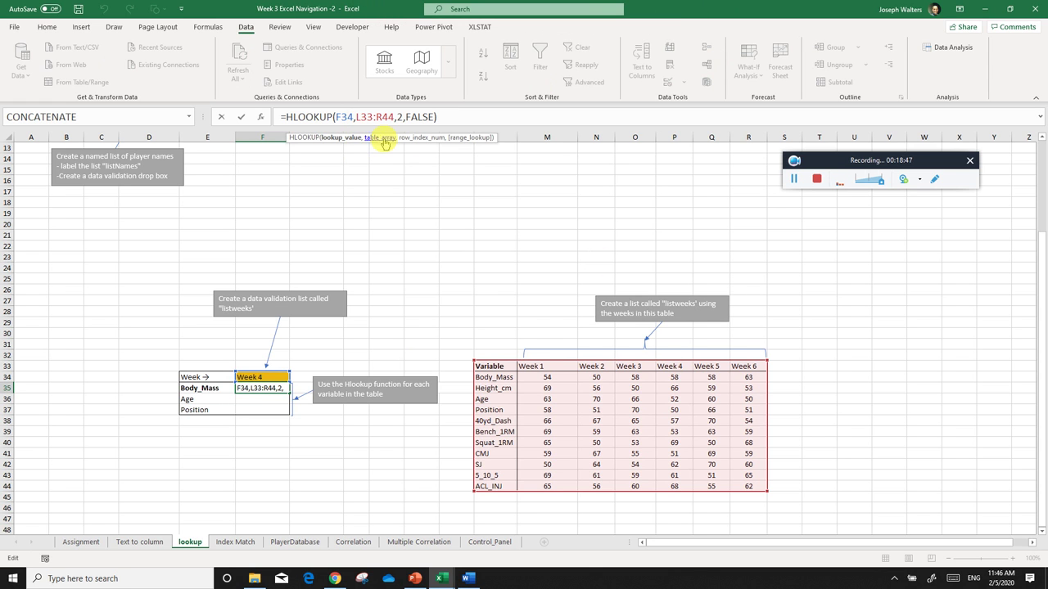
pyautogui.press('F4')
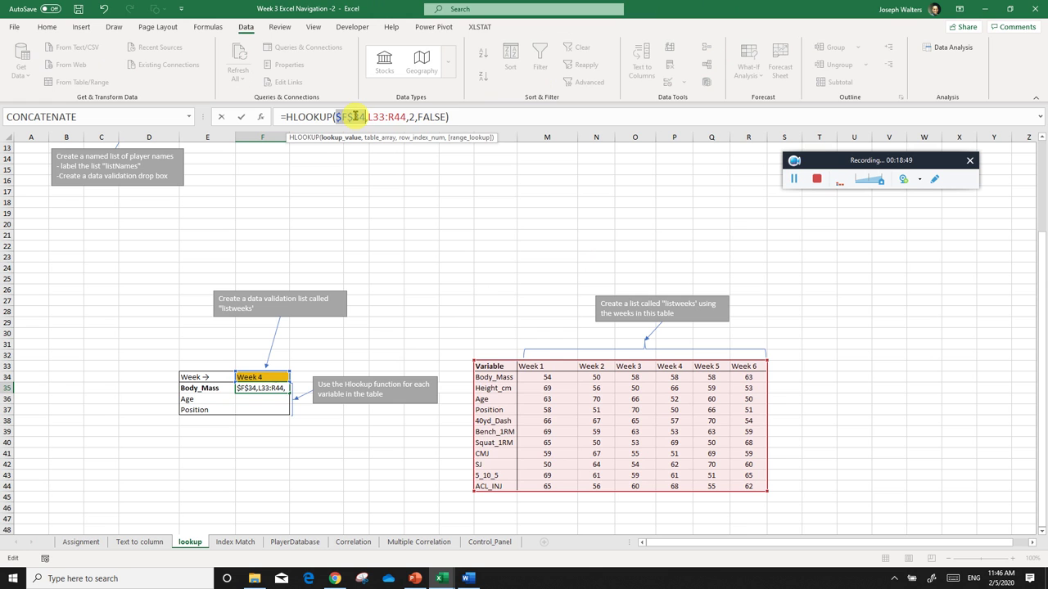
pyautogui.click(379, 116)
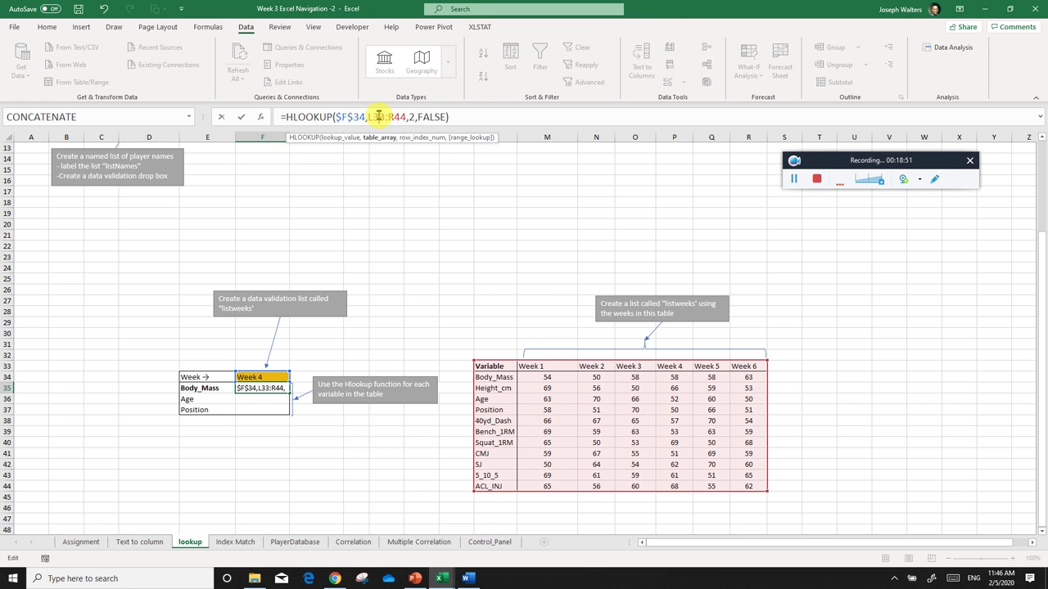
pyautogui.press('F4')
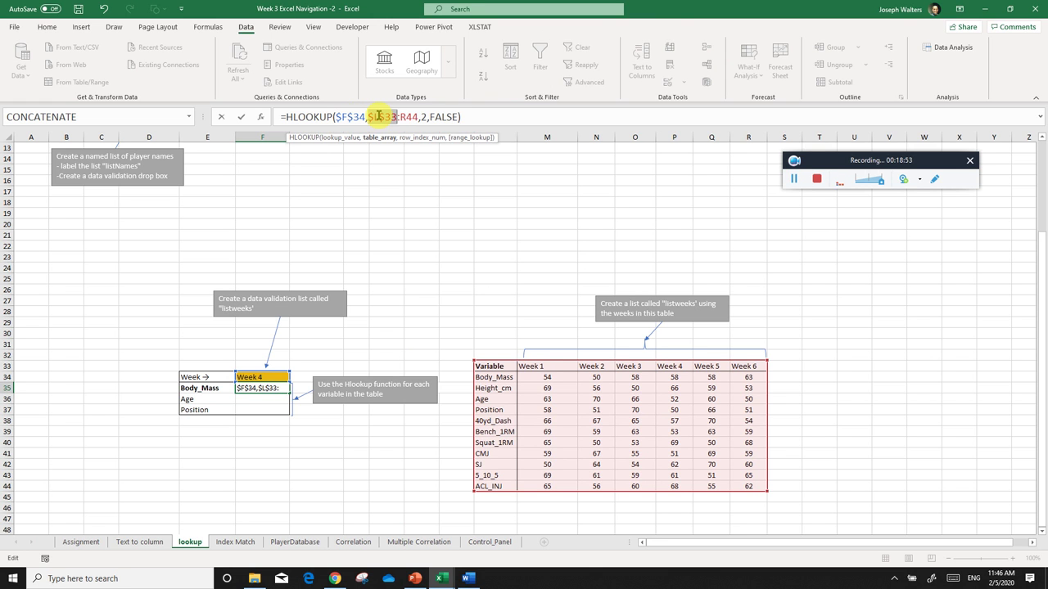
pyautogui.click(412, 117)
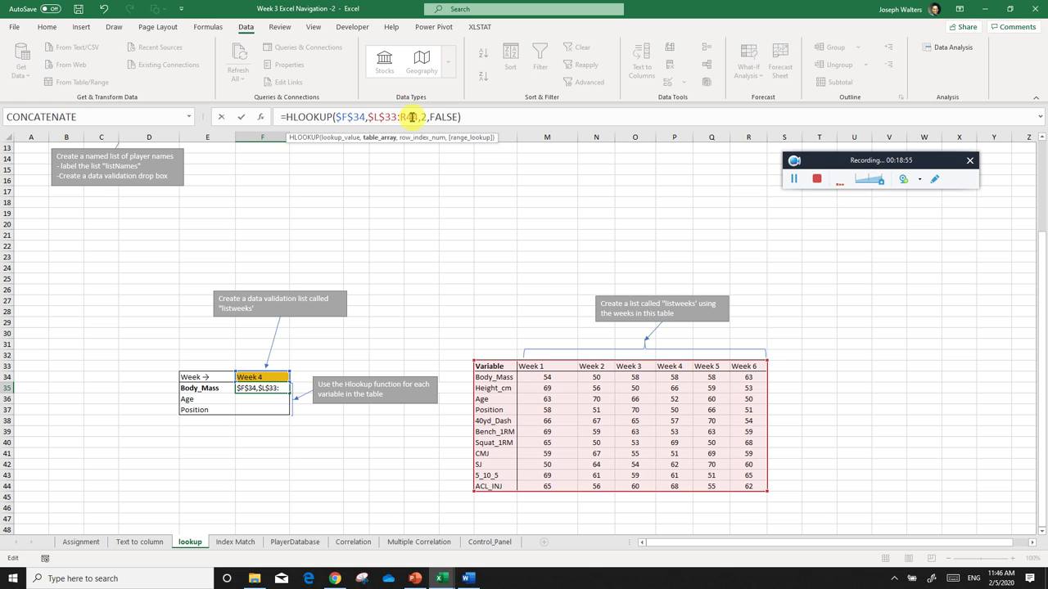
pyautogui.press('F4')
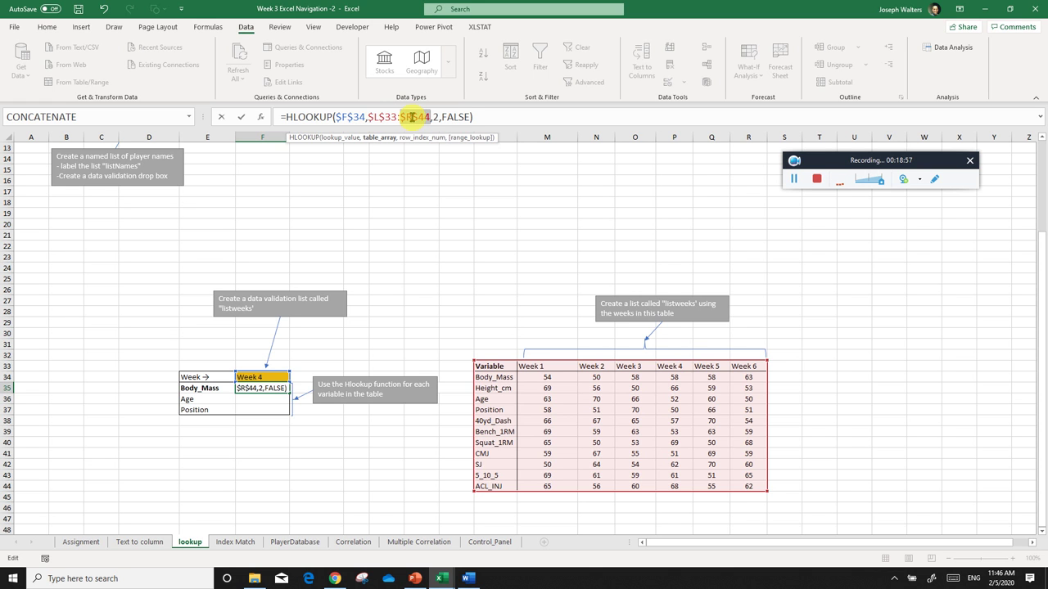
pyautogui.hotkey('ctrl', 'Return')
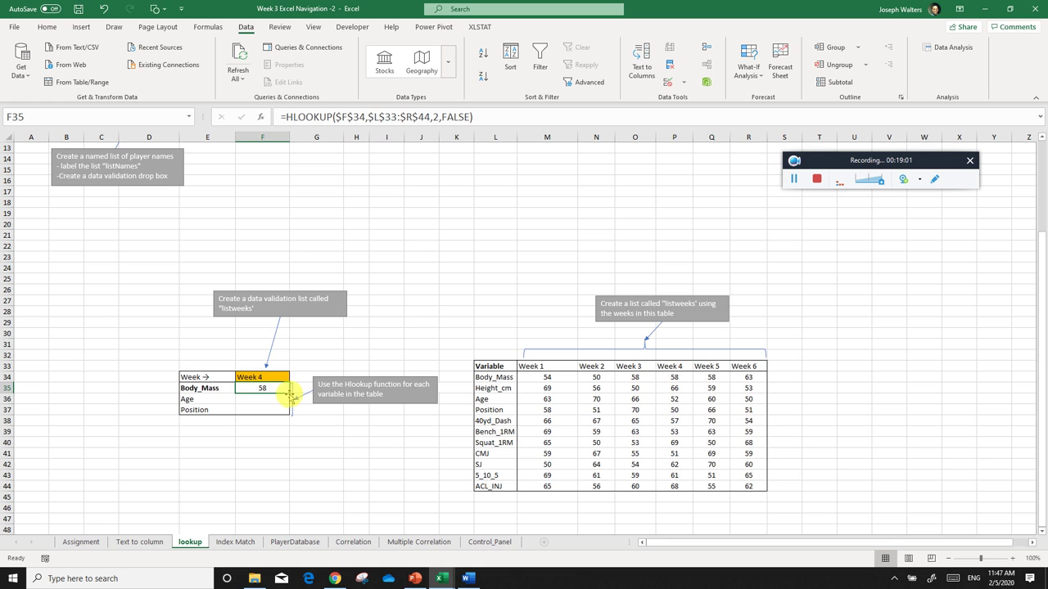
# - Shift the brace shape beside the week table slightly aside and fill the F35 formula down through F37
pyautogui.click(329, 358)
pyautogui.click(286, 391)
pyautogui.click(294, 393)
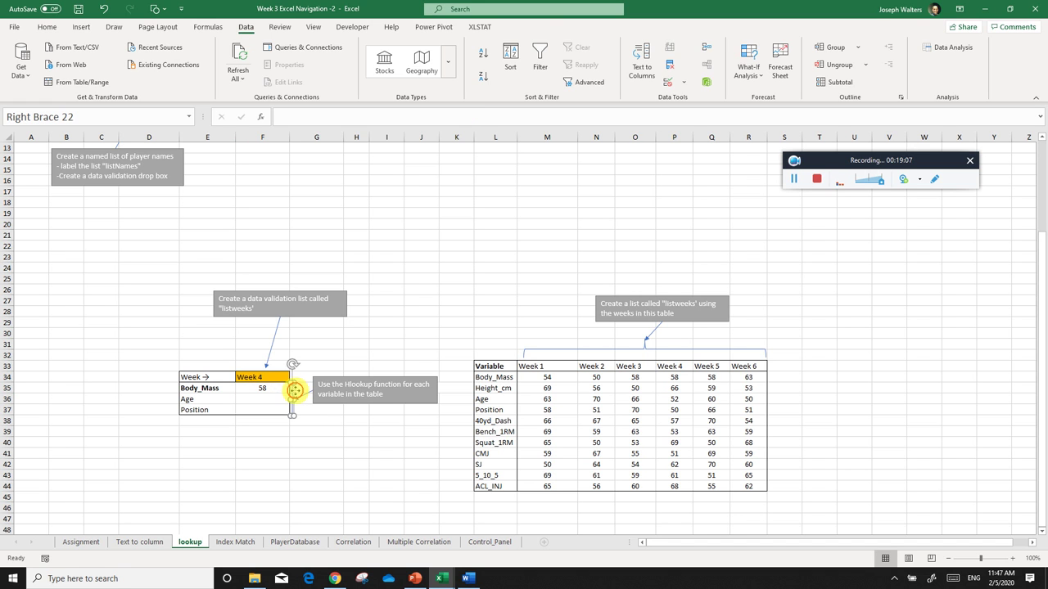
pyautogui.click(281, 393)
pyautogui.moveTo(289, 393); pyautogui.dragTo(278, 416)
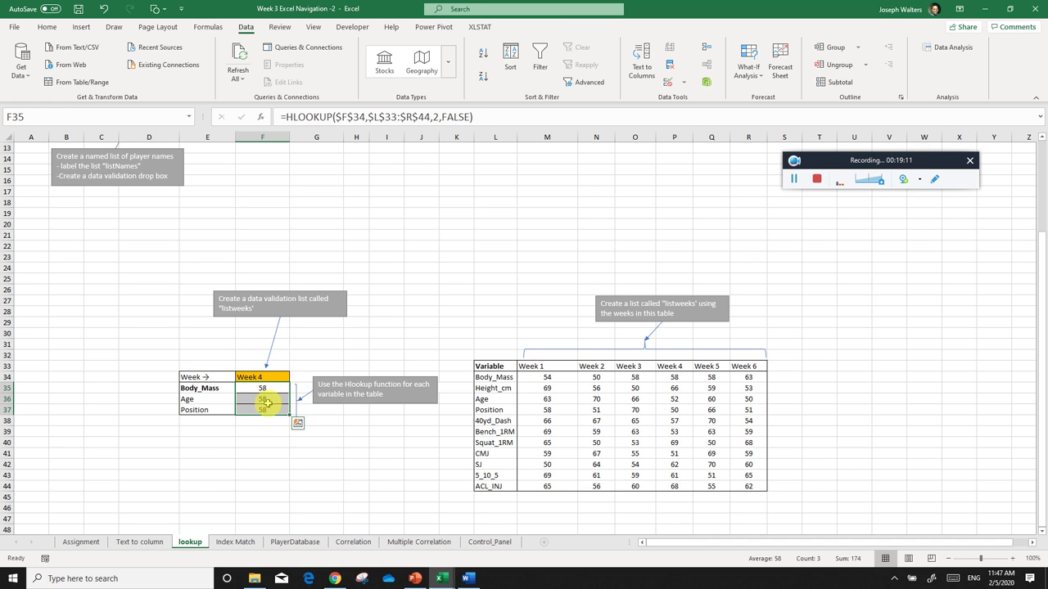
pyautogui.click(270, 431)
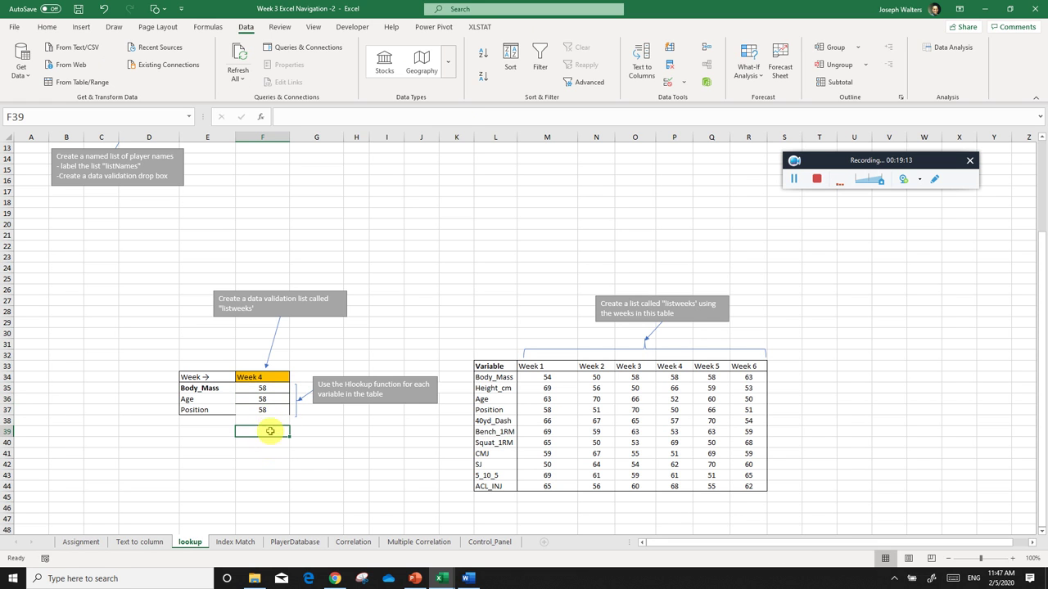
# - Change the row index number of the Age HLOOKUP in F36 to 4
pyautogui.click(262, 400)
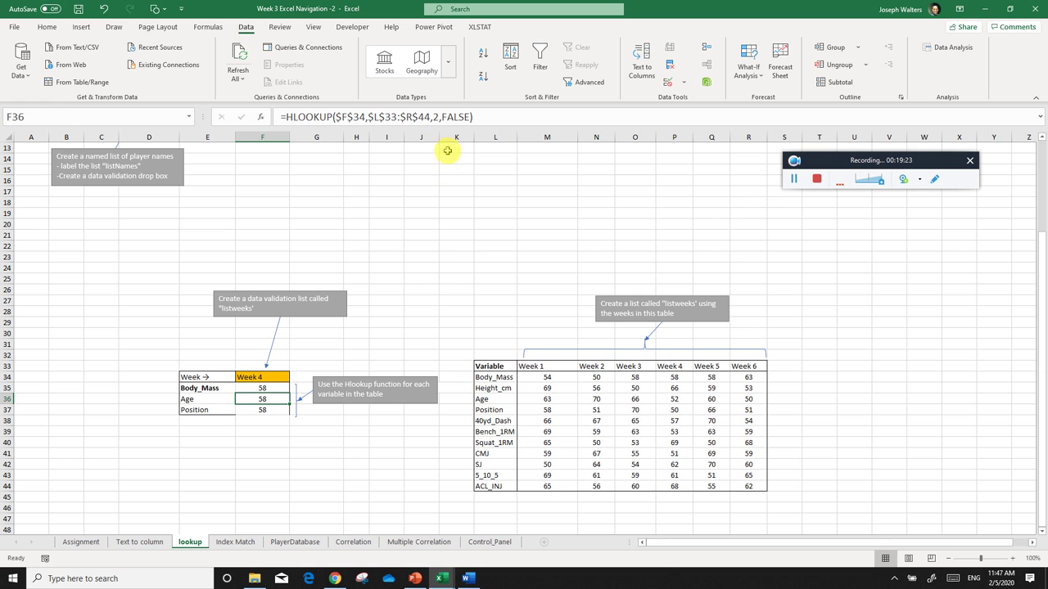
pyautogui.click(433, 117)
pyautogui.press('BackSpace')
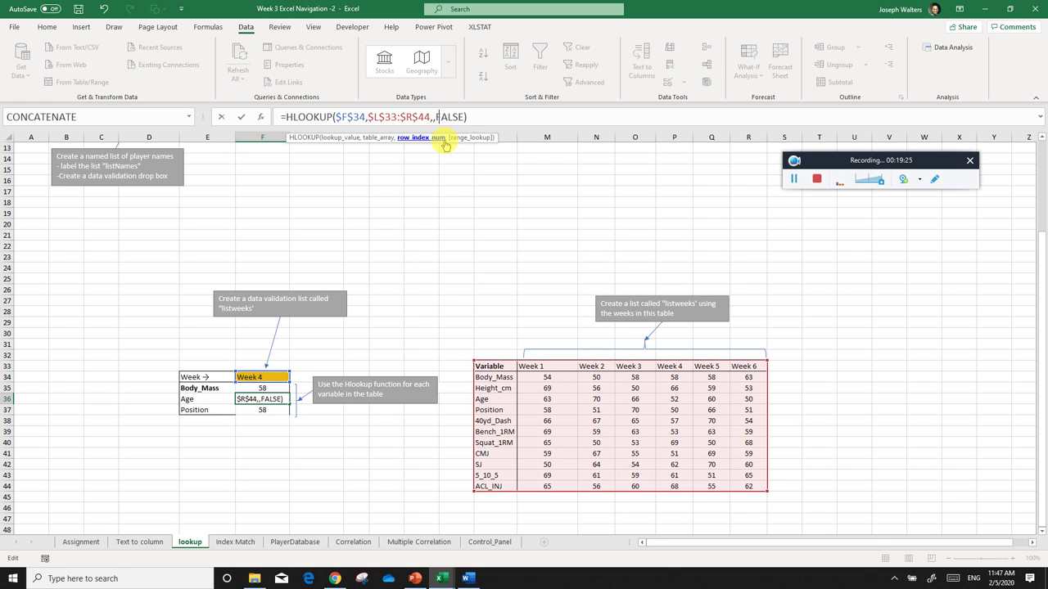
pyautogui.write('4')
pyautogui.press('Return')
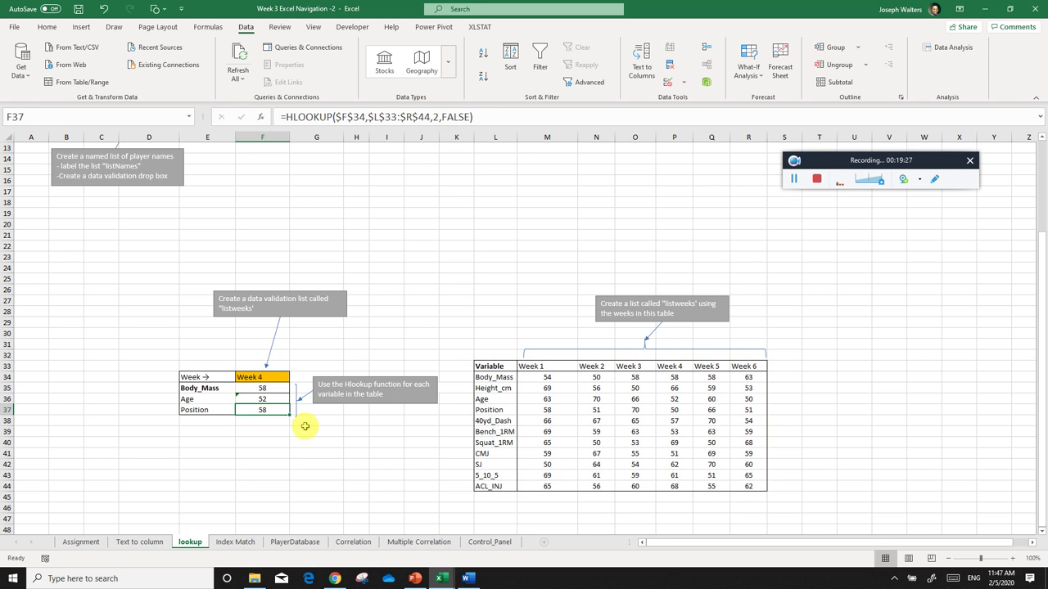
# - Check the row of Position in the weekly table and set the row index number of the HLOOKUP in F37 to 5
pyautogui.click(491, 409)
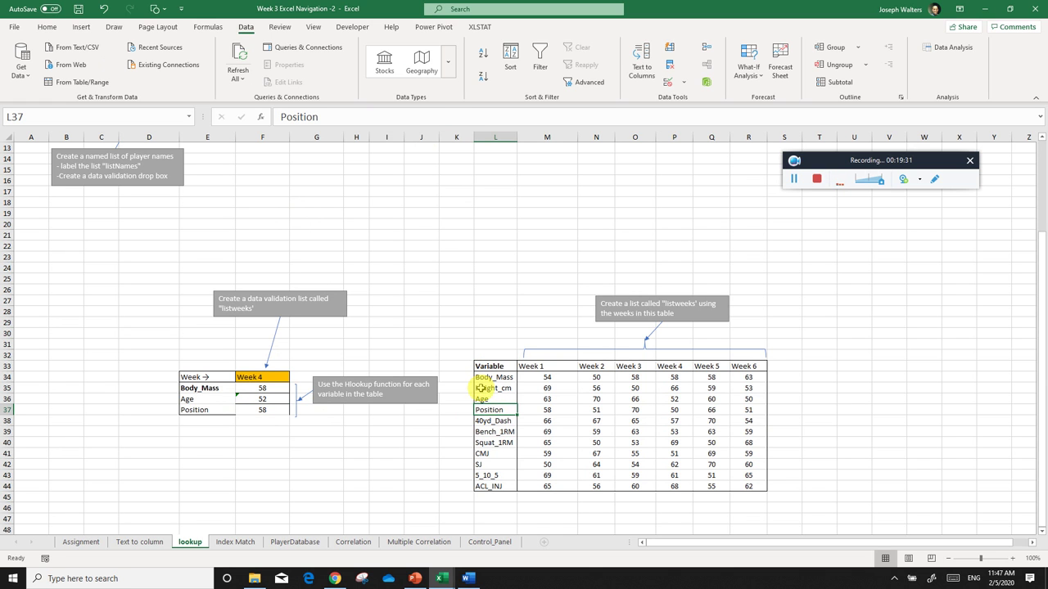
pyautogui.click(275, 409)
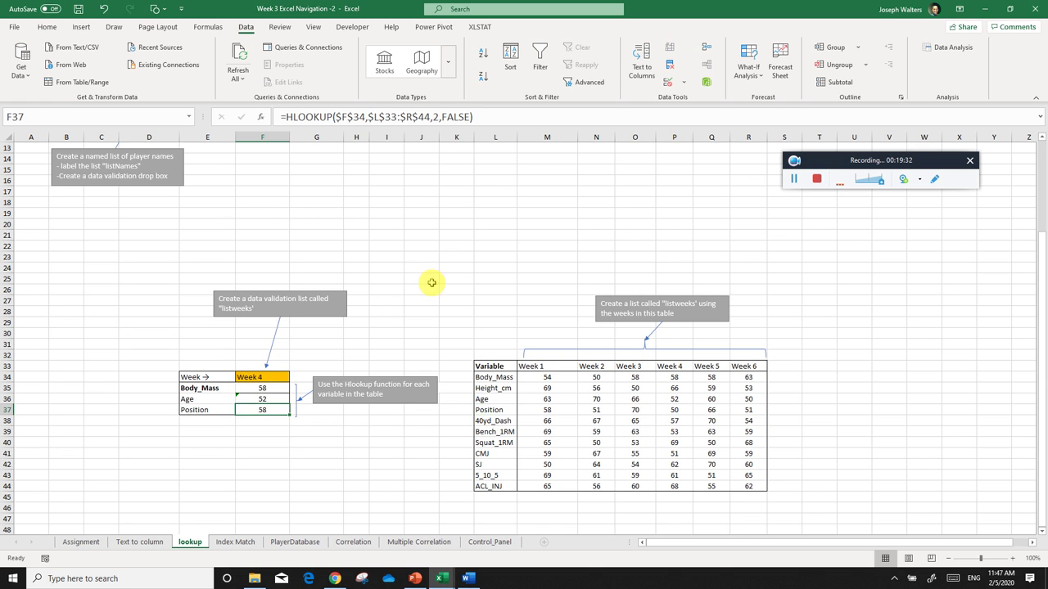
pyautogui.click(442, 118)
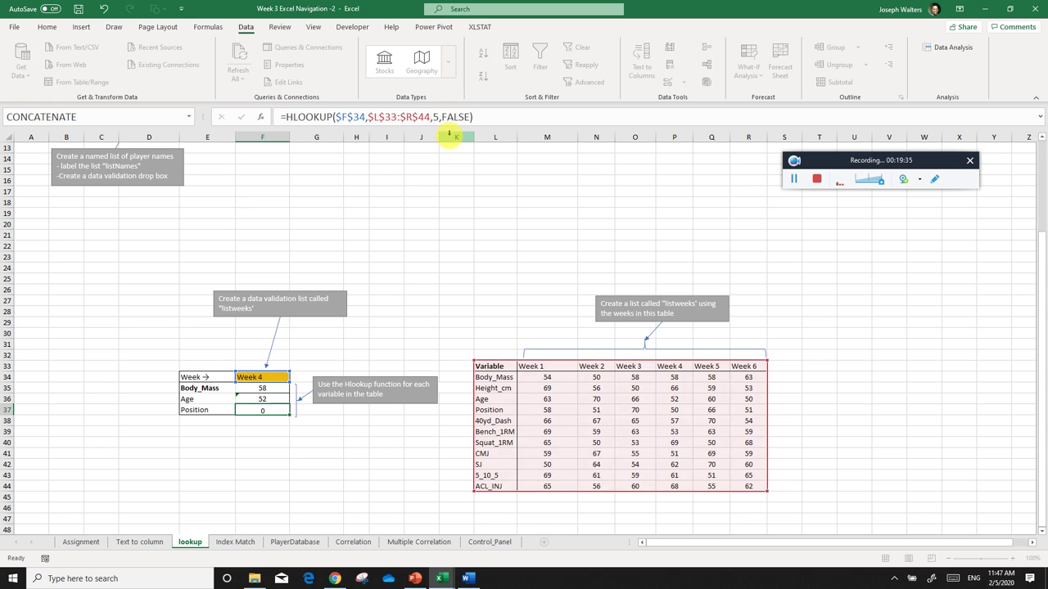
pyautogui.press('Return')
# - Test all three HLOOKUP results by choosing several weeks in F34, finishing on Week 5
pyautogui.click(276, 377)
pyautogui.click(294, 376)
pyautogui.click(278, 386)
pyautogui.click(294, 377)
pyautogui.click(276, 401)
pyautogui.click(294, 376)
pyautogui.click(267, 413)
pyautogui.click(325, 354)
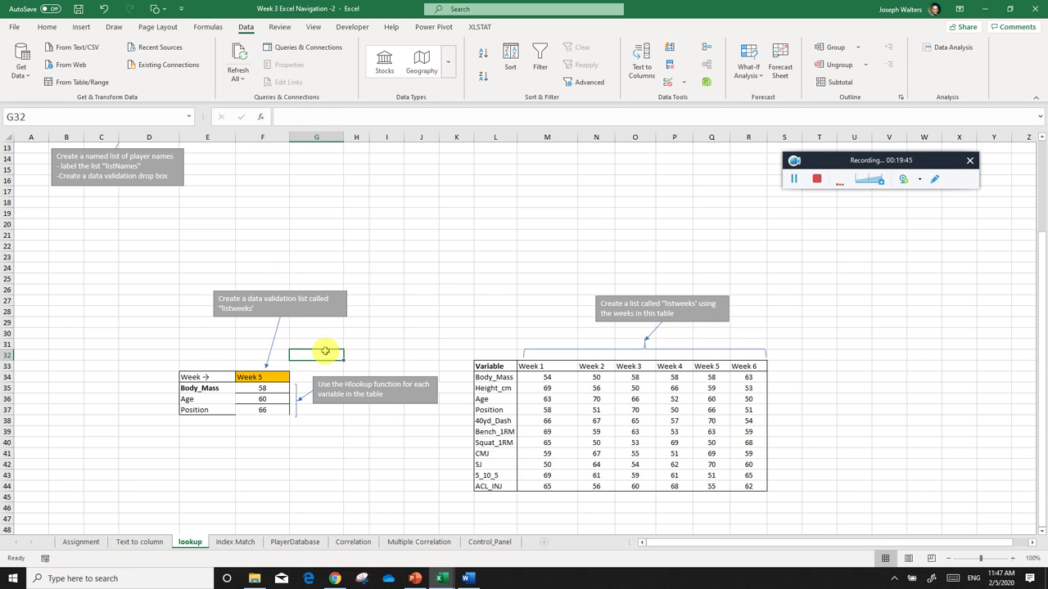
# - Switch to the Index Match sheet and examine its name and year lookup cells and the Full Name column
pyautogui.click(230, 542)
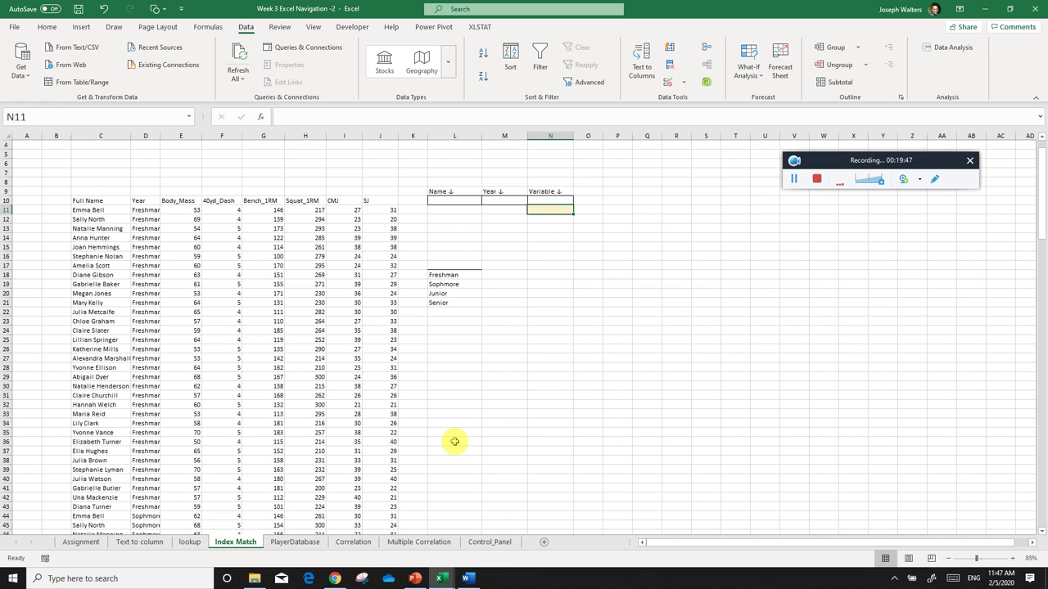
pyautogui.click(496, 423)
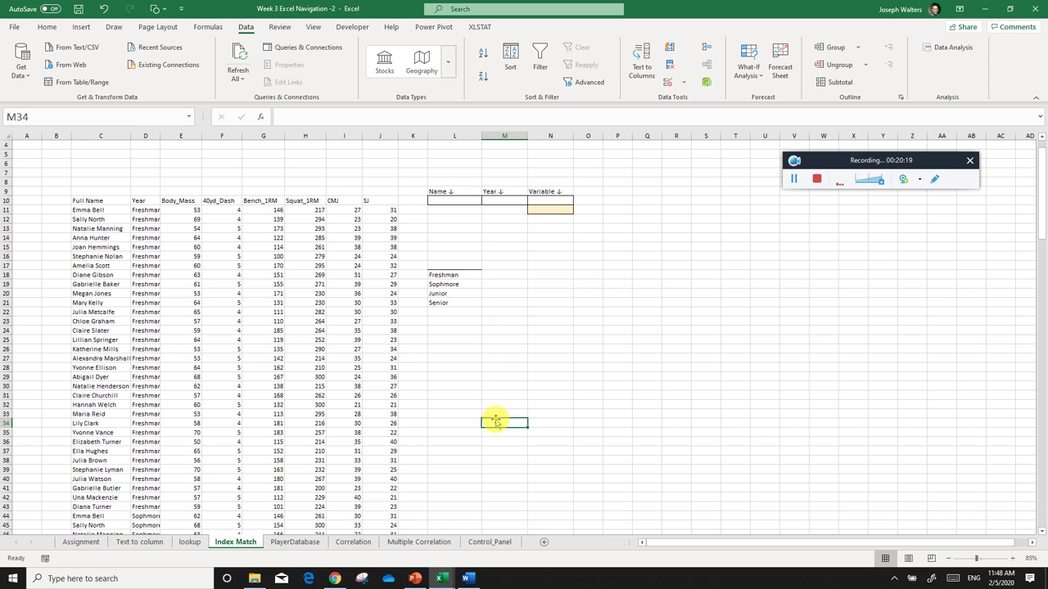
pyautogui.click(468, 202)
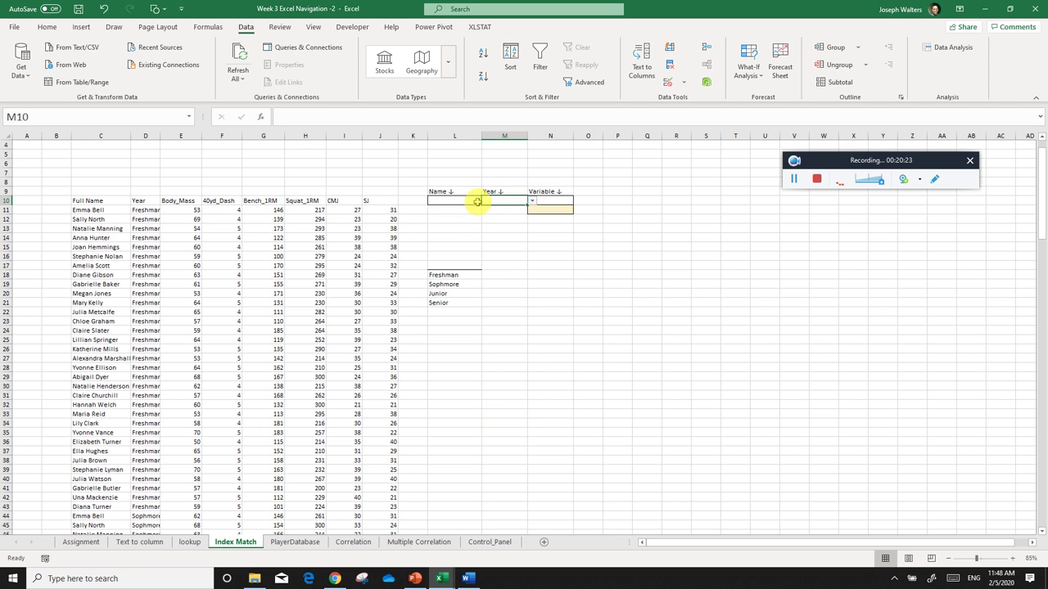
pyautogui.click(499, 227)
pyautogui.click(468, 201)
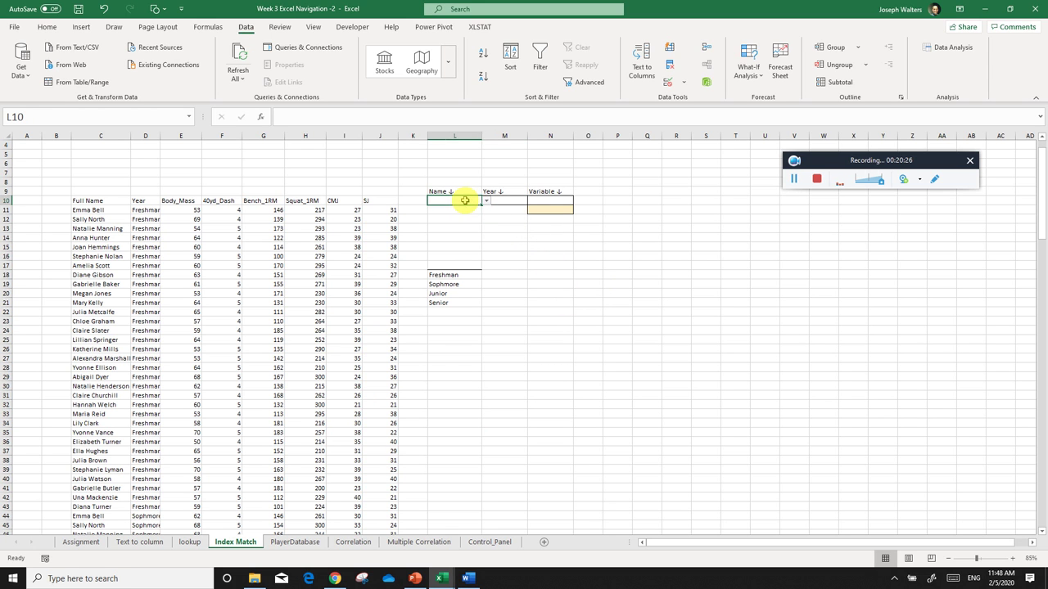
pyautogui.click(505, 253)
pyautogui.click(109, 210)
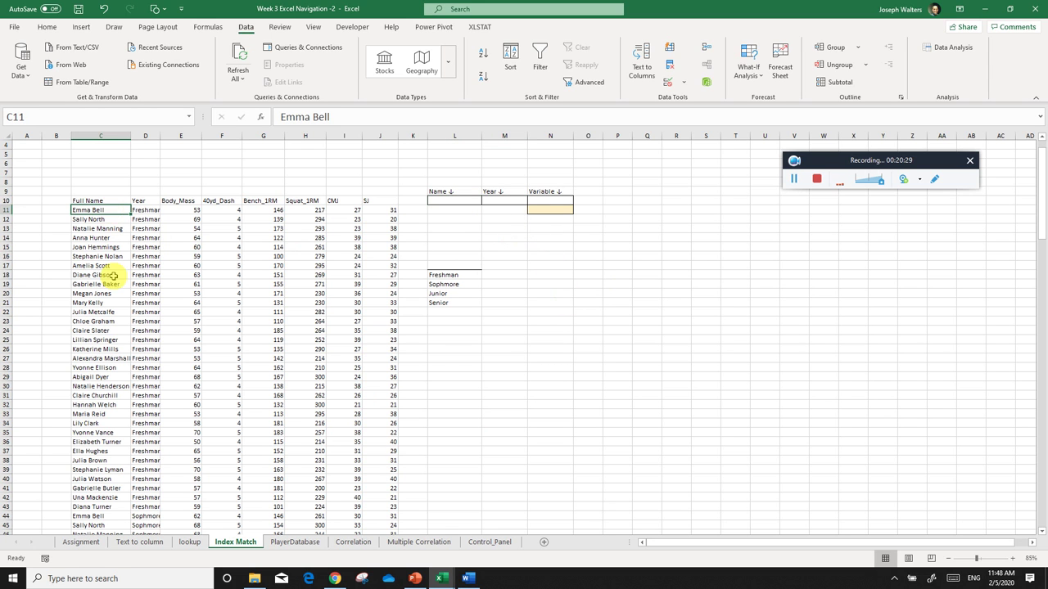
pyautogui.click(583, 307)
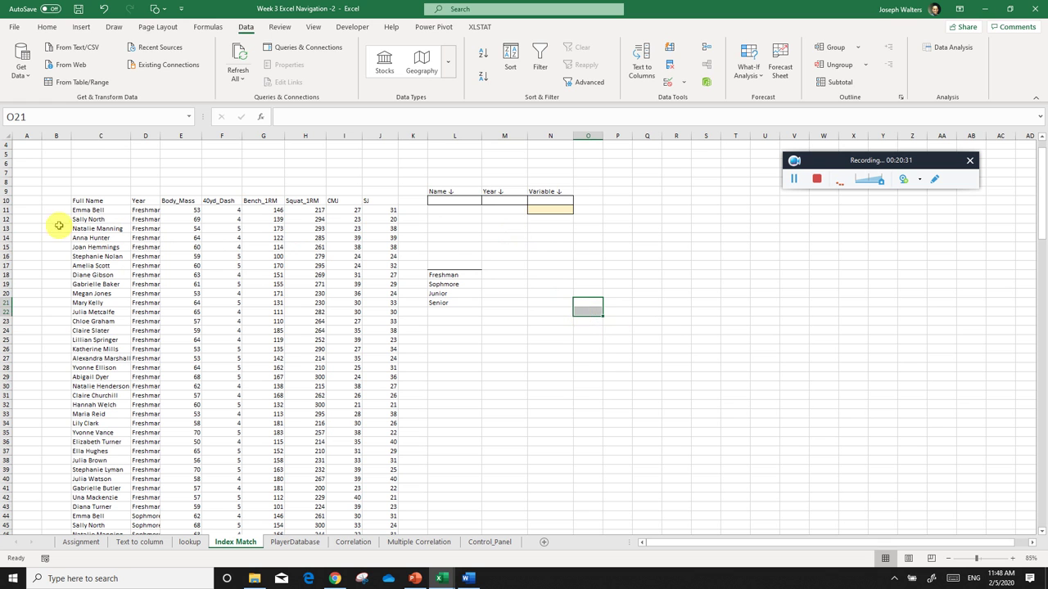
# - Name the full-name range C11:C175 listnames2
pyautogui.click(89, 210)
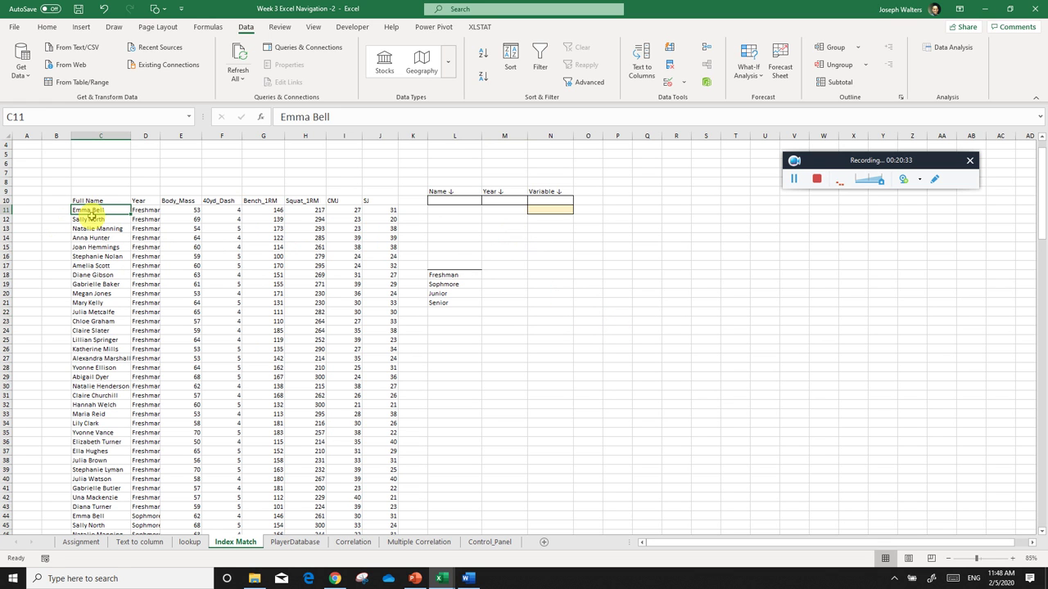
pyautogui.hotkey('ctrl', 'shift', 'Down')
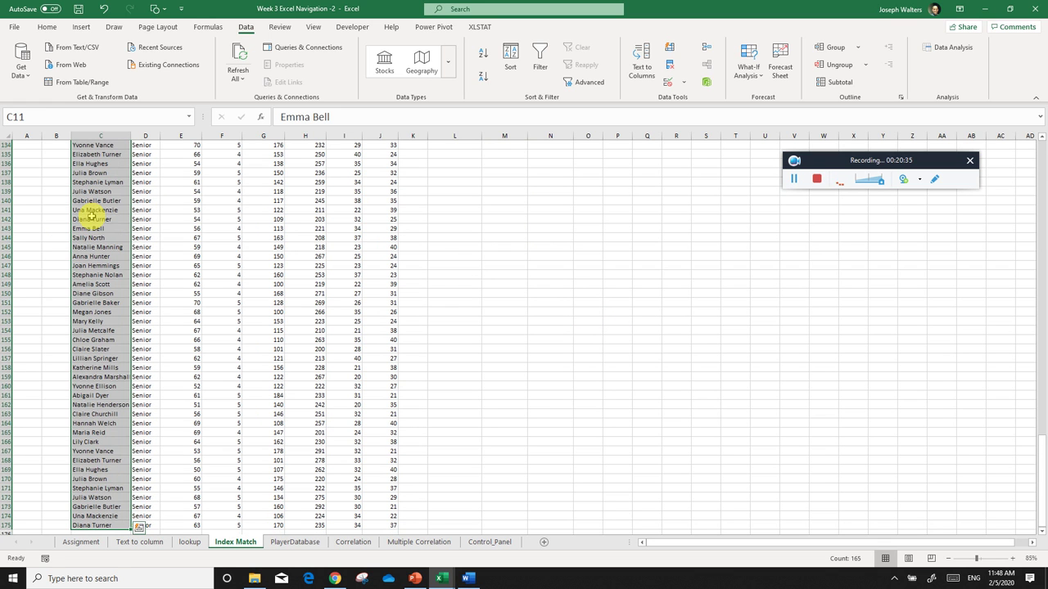
pyautogui.click(85, 115)
pyautogui.press('BackSpace')
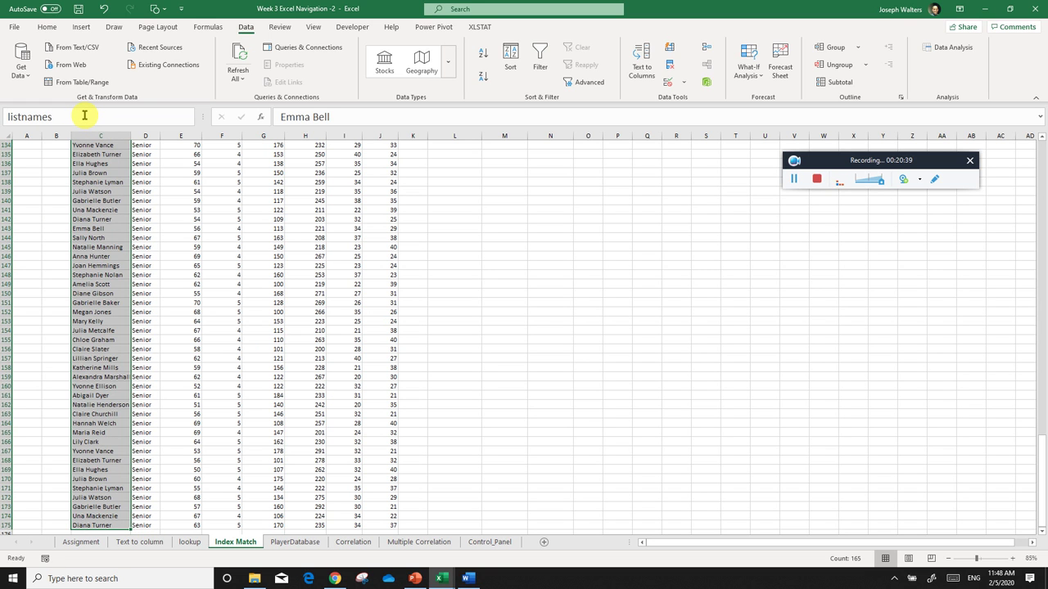
pyautogui.write('listnames2')
pyautogui.press('Return')
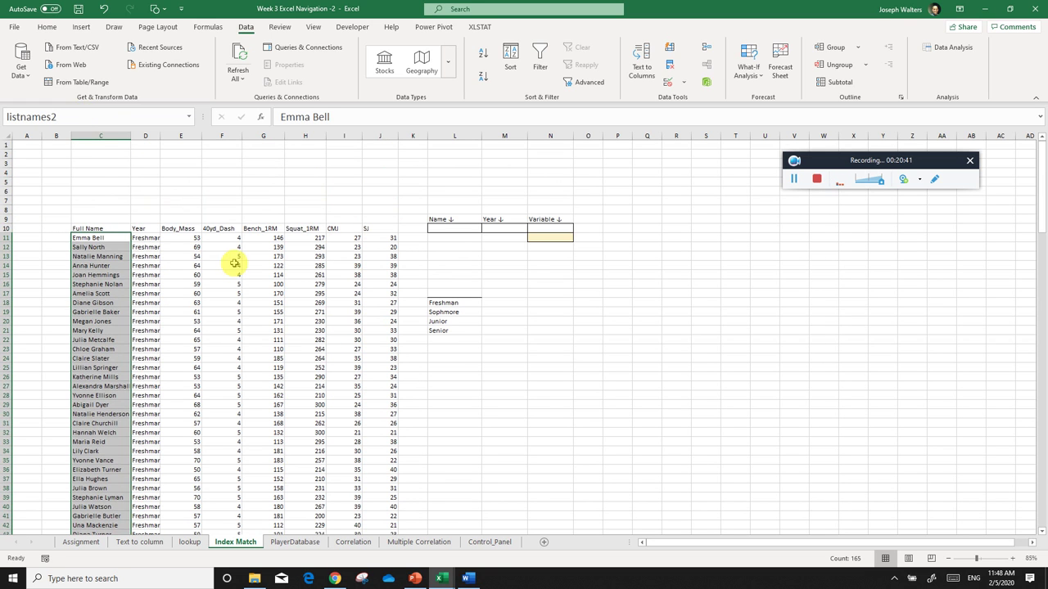
# - Name the list of school years in L18:L21 listyear
pyautogui.click(546, 347)
pyautogui.moveTo(453, 303); pyautogui.dragTo(465, 331)
pyautogui.click(91, 119)
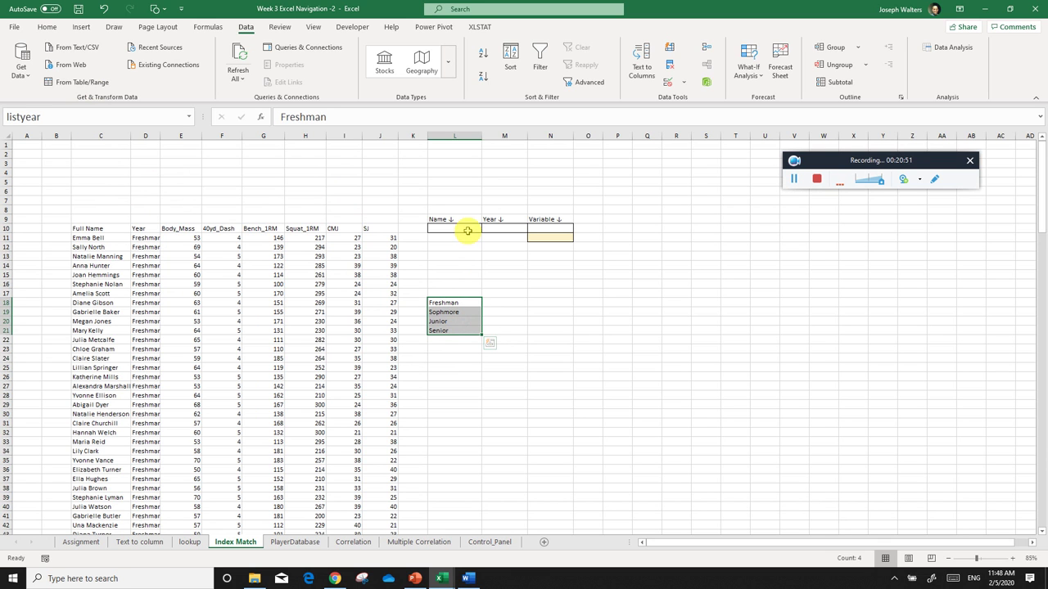
# - Set the source of the data validation list in L10 to listnames2 and choose the third player from it
pyautogui.click(466, 229)
pyautogui.click(683, 82)
pyautogui.click(682, 98)
pyautogui.click(711, 239)
pyautogui.press('BackSpace')
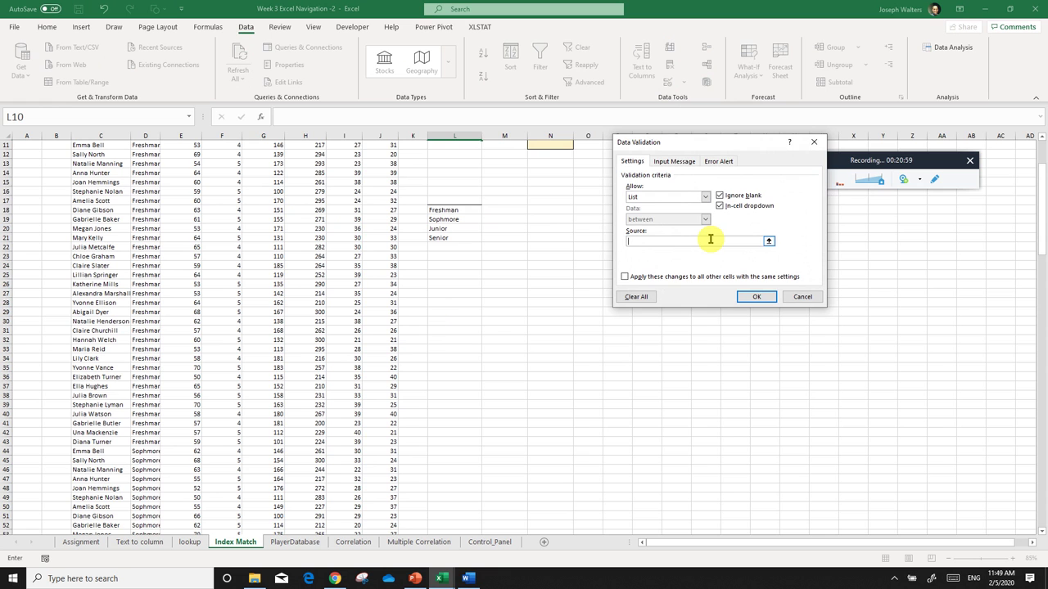
pyautogui.press('F3')
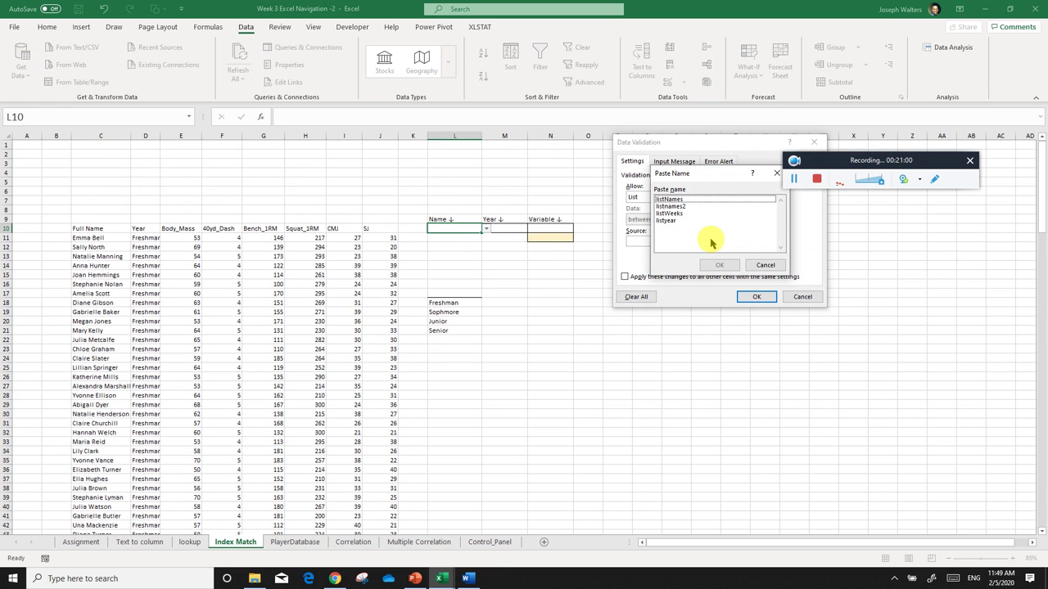
pyautogui.click(682, 206)
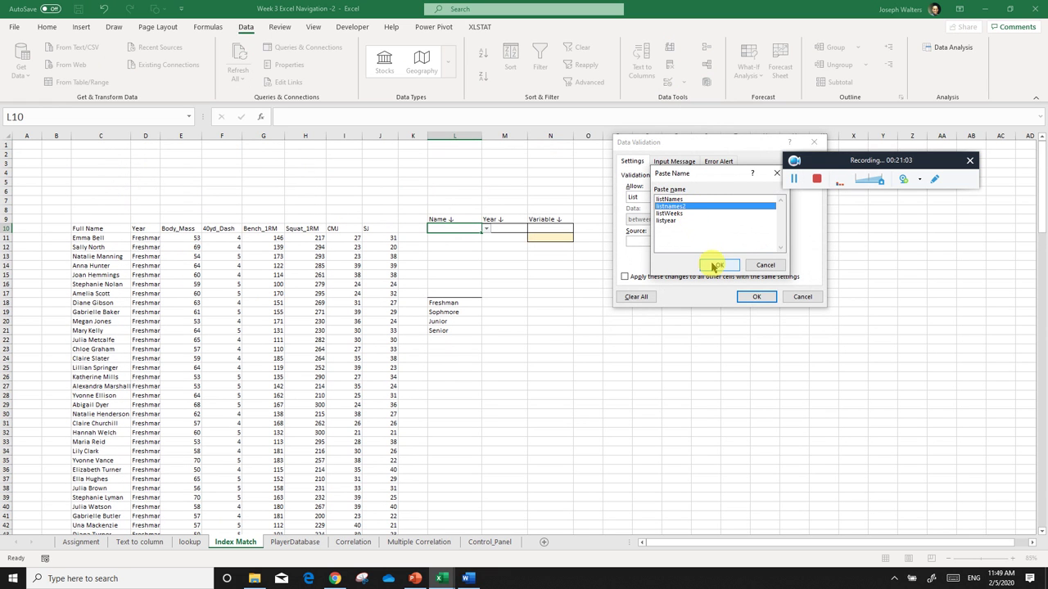
pyautogui.click(715, 264)
pyautogui.click(754, 296)
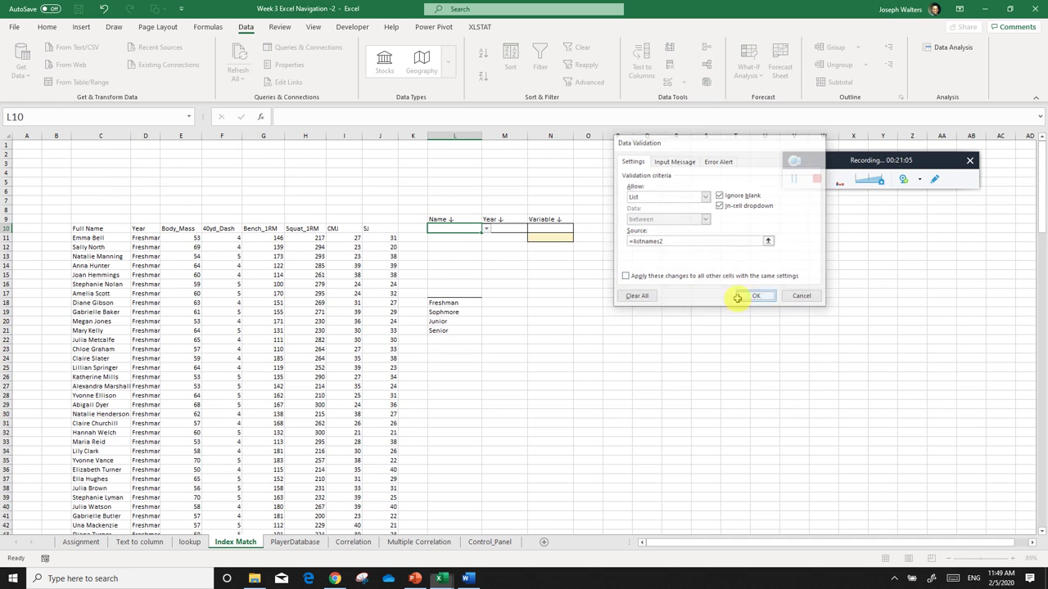
pyautogui.click(483, 229)
pyautogui.click(496, 256)
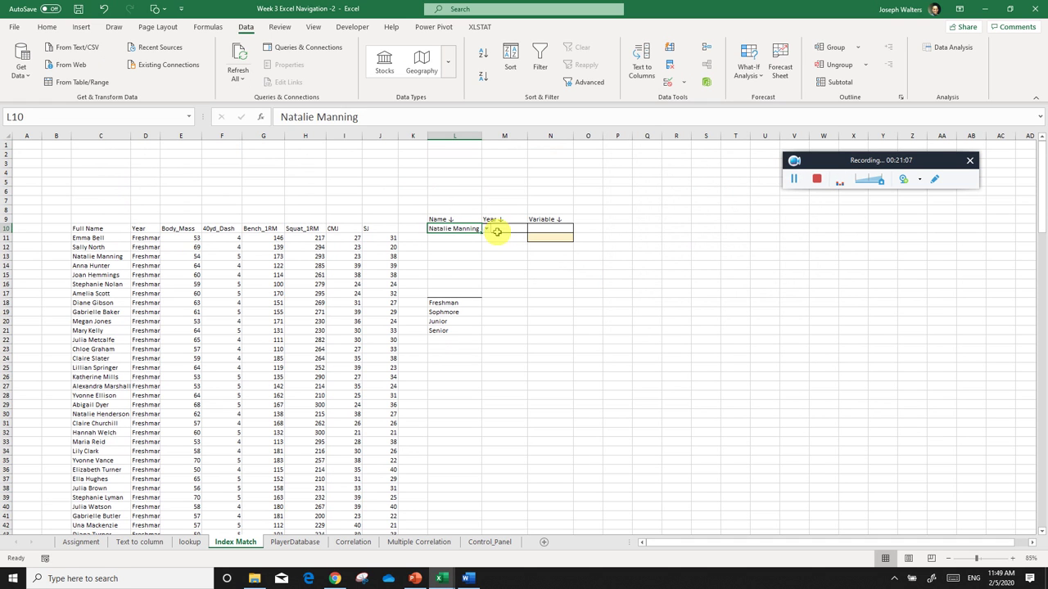
# - Apply the listyear data validation list to the Year cell M10 and choose Junior
pyautogui.press('Right')
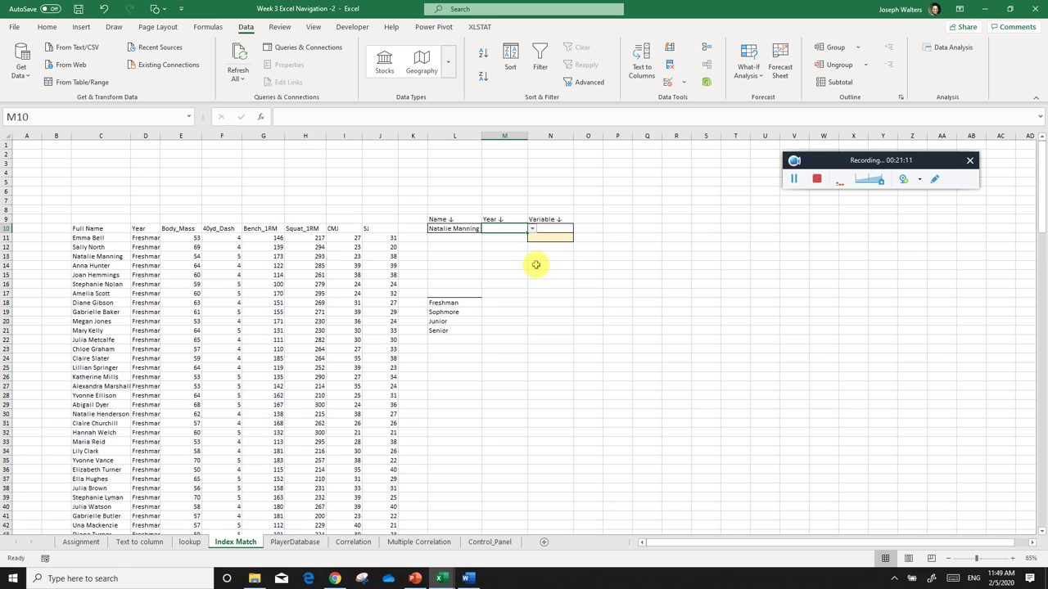
pyautogui.click(683, 82)
pyautogui.click(685, 99)
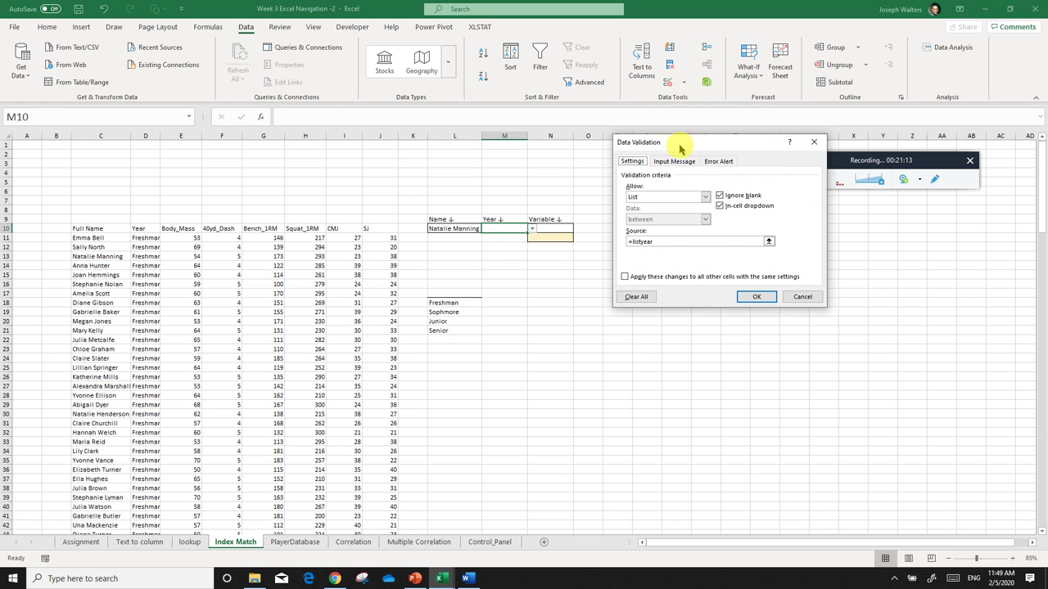
pyautogui.click(697, 241)
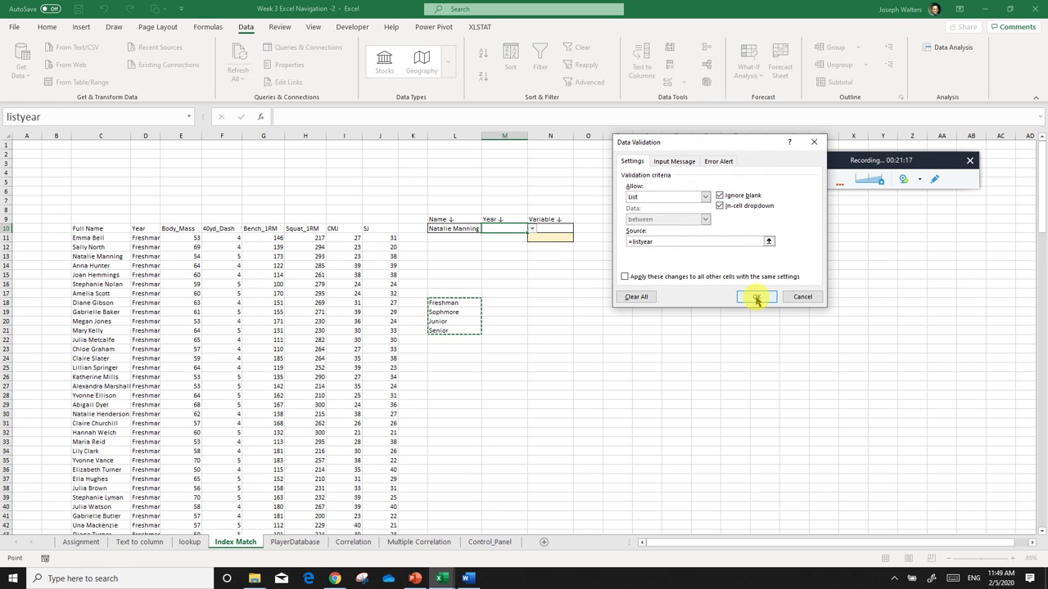
pyautogui.click(755, 297)
pyautogui.click(532, 229)
pyautogui.click(504, 256)
pyautogui.click(568, 270)
# - Examine the Variable cell N10 and the matching variable headers in E10:J10
pyautogui.click(551, 231)
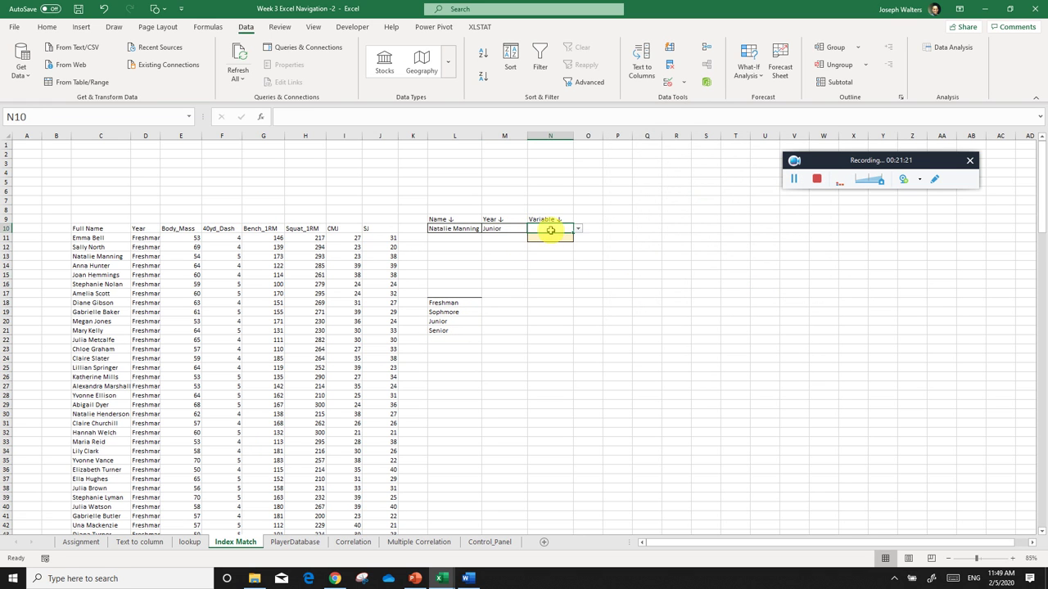
pyautogui.click(576, 246)
pyautogui.click(568, 230)
pyautogui.moveTo(185, 228); pyautogui.dragTo(381, 227)
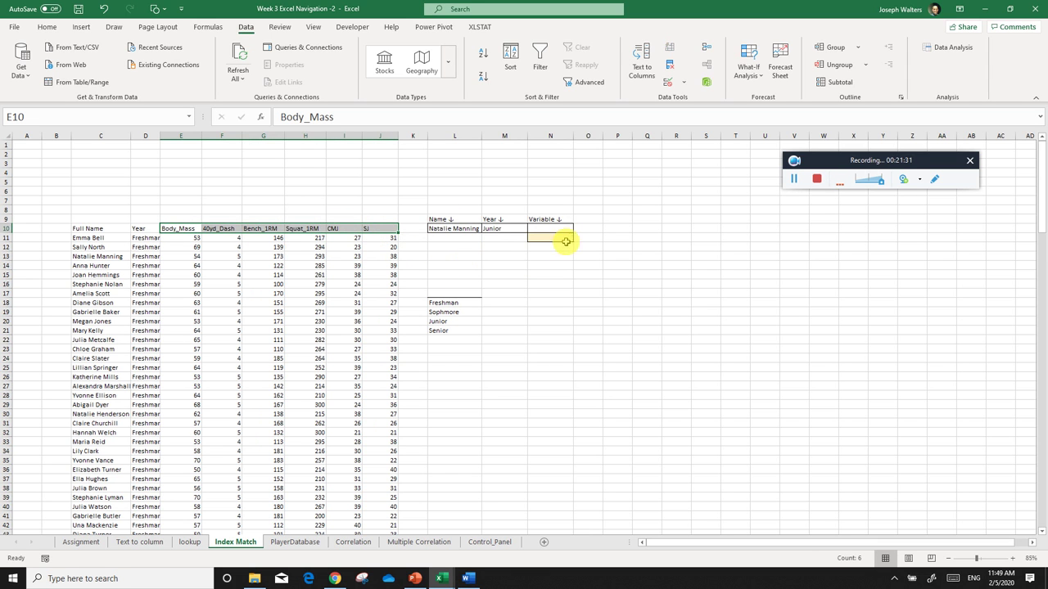
# - Choose the fourth player in the Name cell L10 and check the year, variable and result cells beside it
pyautogui.click(463, 230)
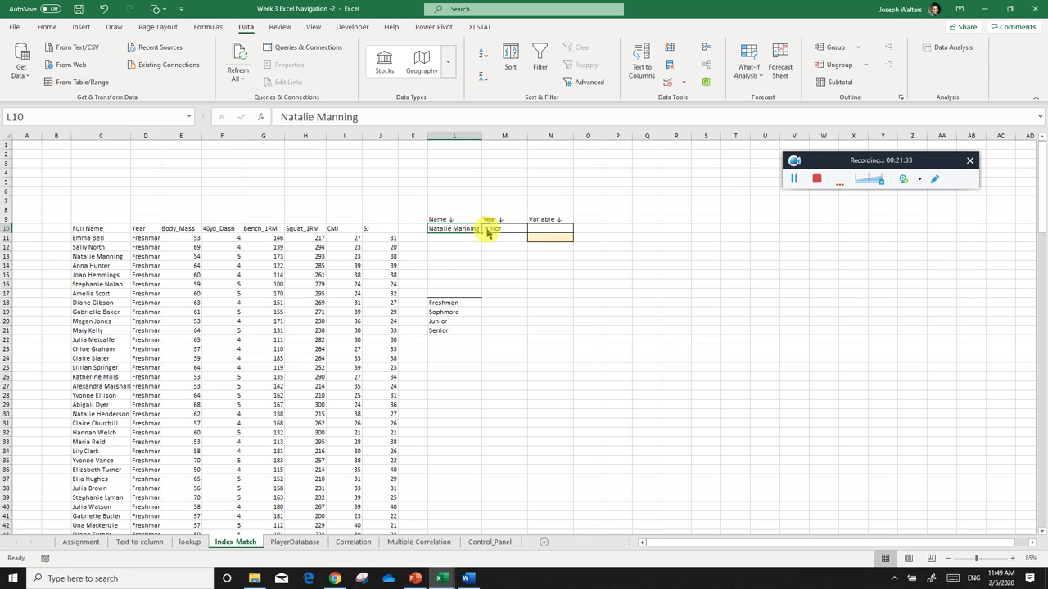
pyautogui.click(482, 229)
pyautogui.click(454, 259)
pyautogui.click(503, 230)
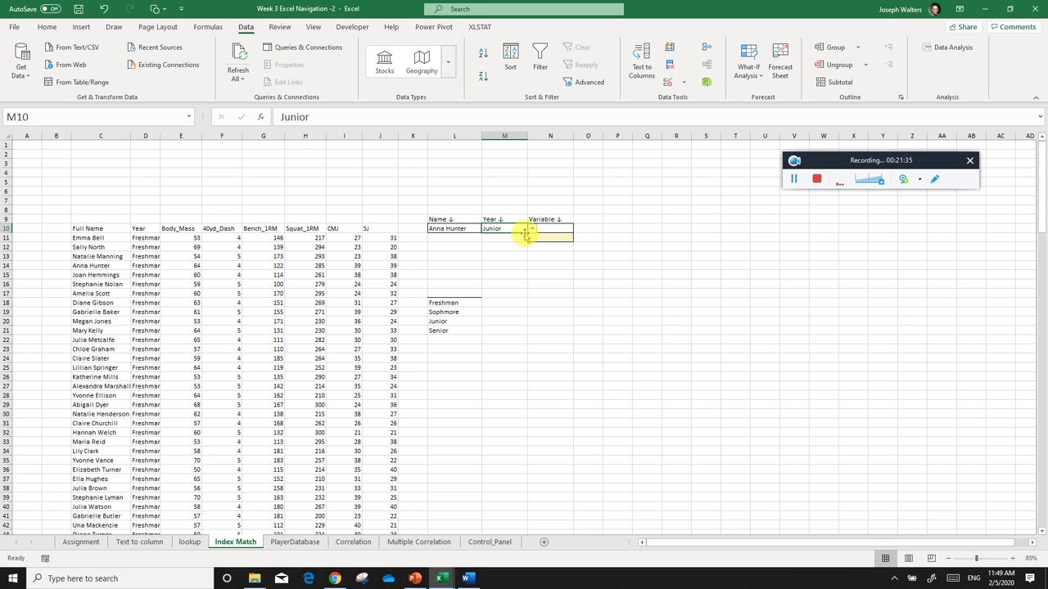
pyautogui.click(544, 237)
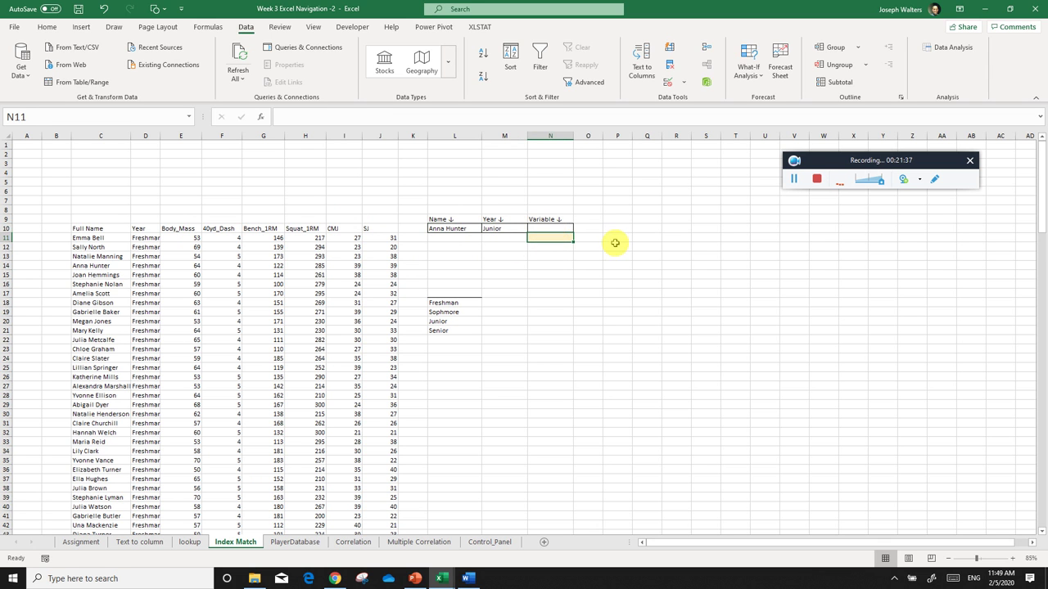
pyautogui.click(554, 229)
pyautogui.click(582, 283)
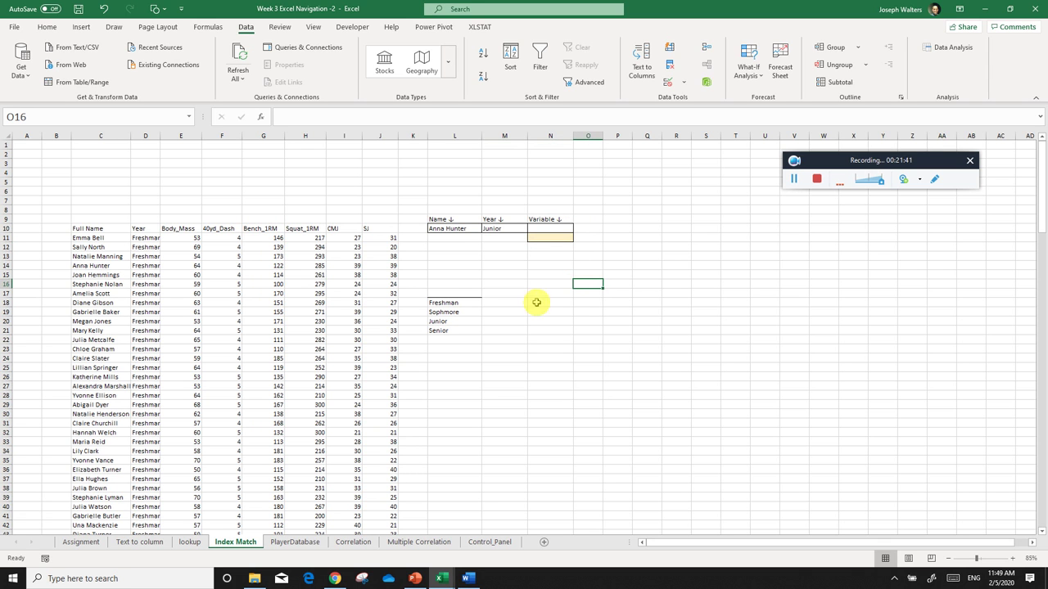
# - Name the variable headers in E10:J10 listVariable
pyautogui.moveTo(174, 229); pyautogui.dragTo(365, 228)
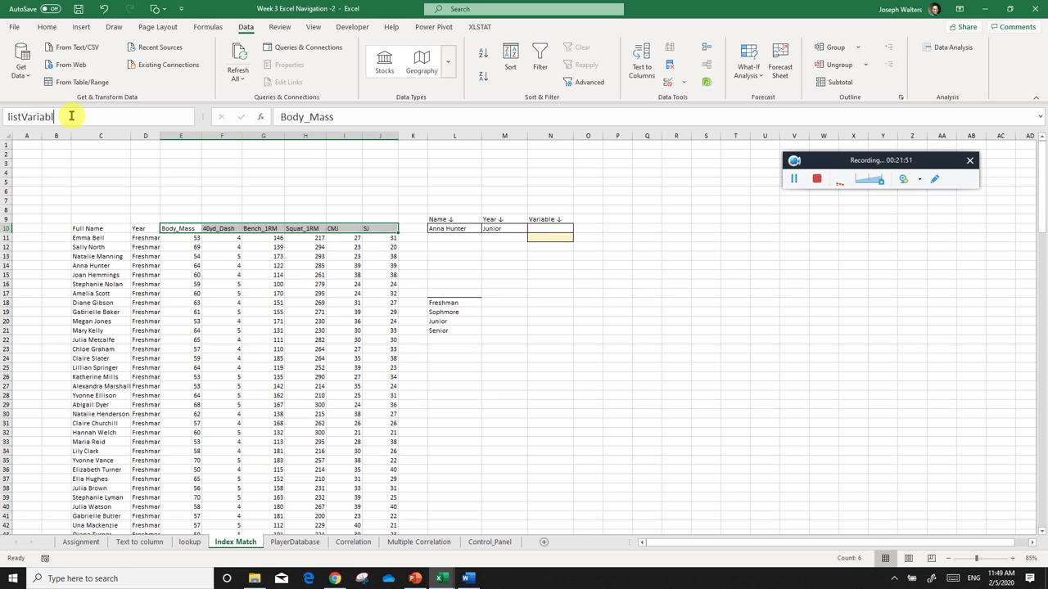
pyautogui.press('Return')
pyautogui.click(540, 274)
# - Set the source of the data validation list in N10 to listVariable and choose Body_Mass
pyautogui.click(547, 228)
pyautogui.click(683, 83)
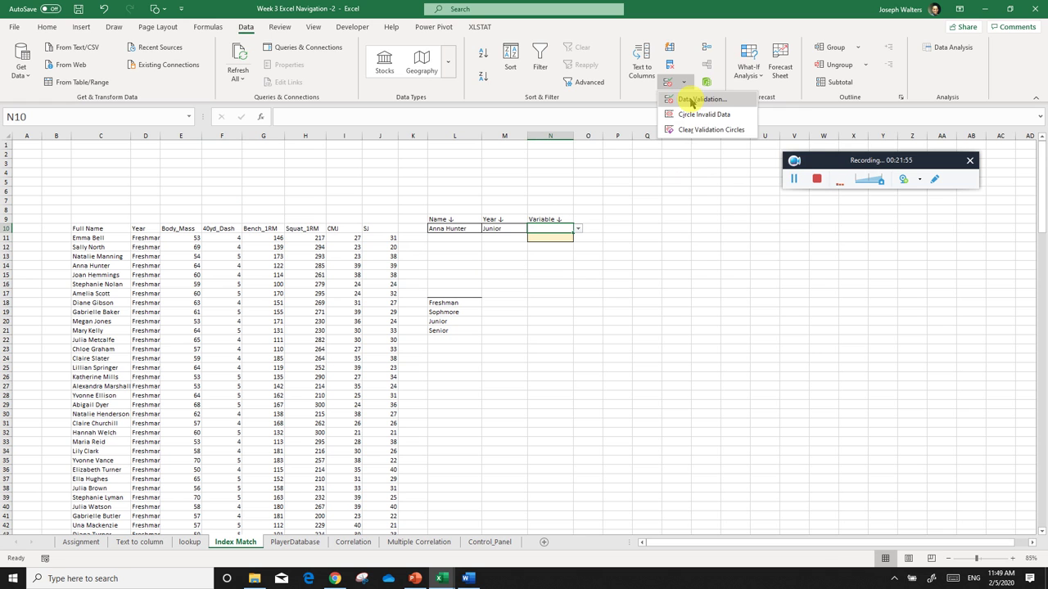
pyautogui.click(691, 99)
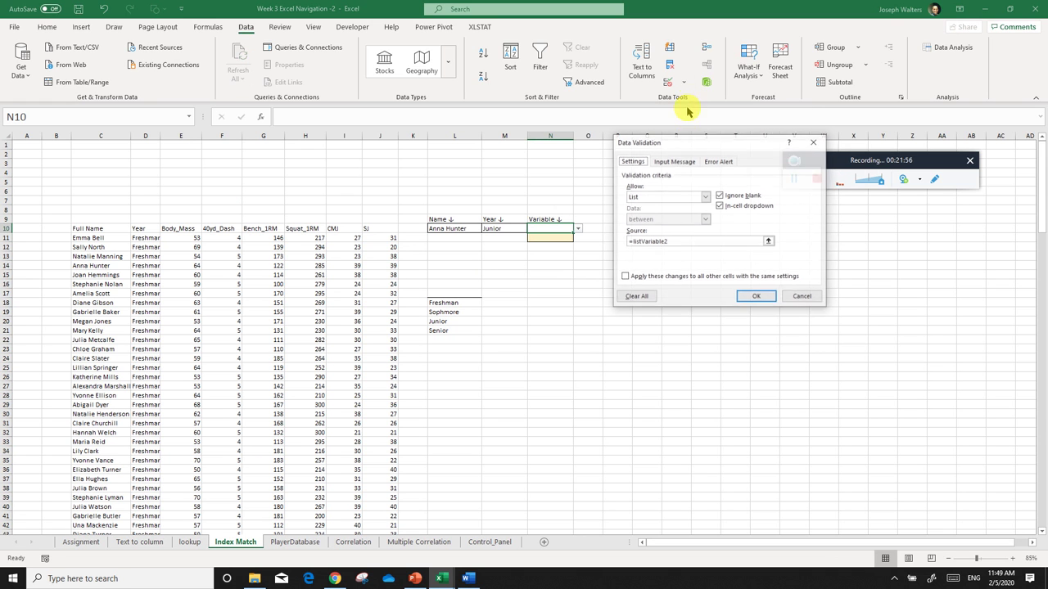
pyautogui.click(710, 240)
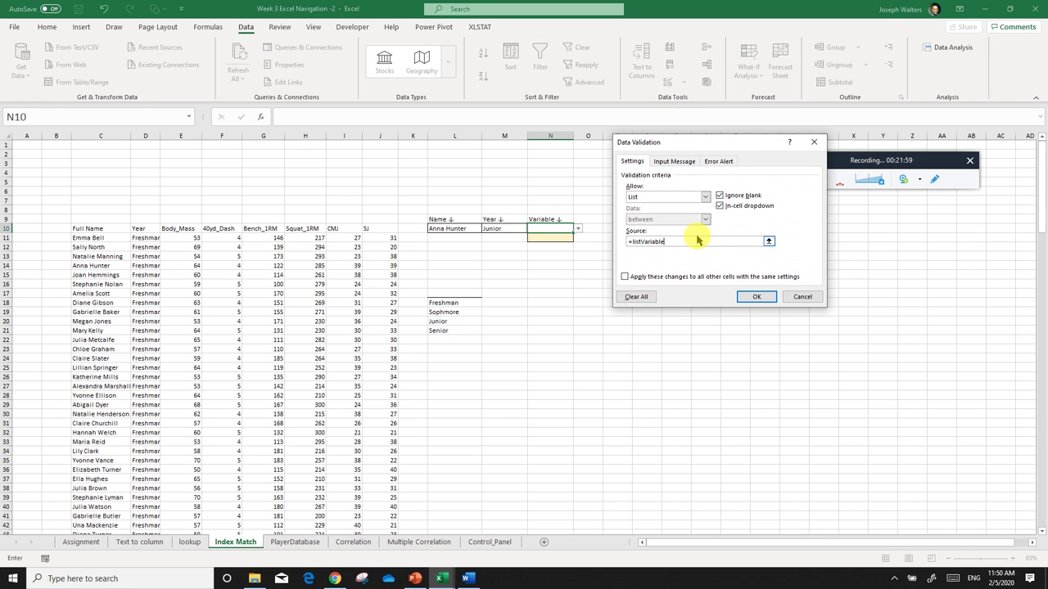
pyautogui.click(747, 296)
pyautogui.click(579, 229)
pyautogui.click(547, 252)
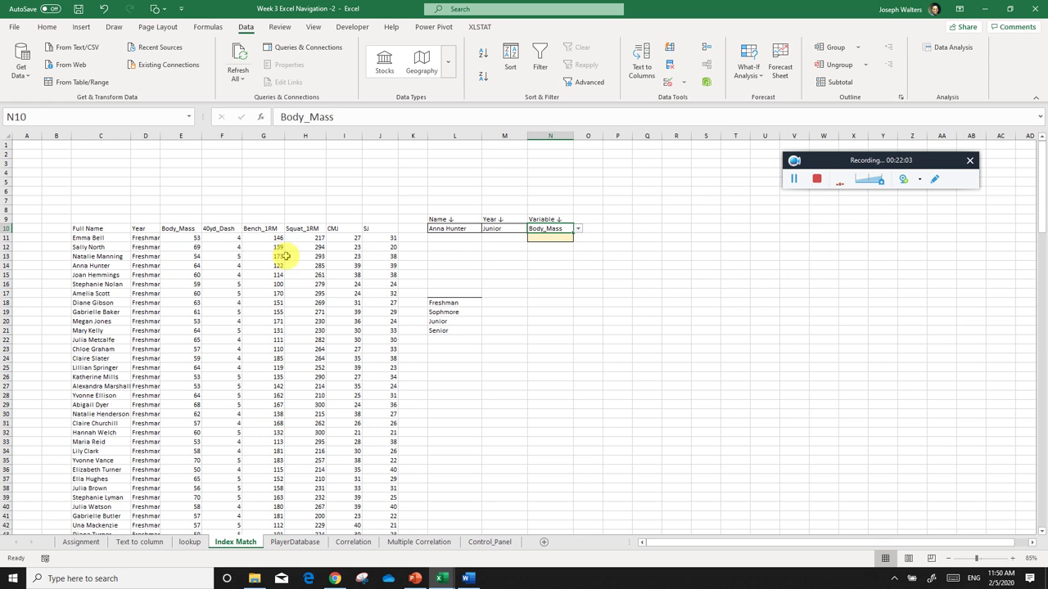
# - Compare the name, year and variable selections in L10:N10 with the table's Year column and variable headers
pyautogui.click(459, 229)
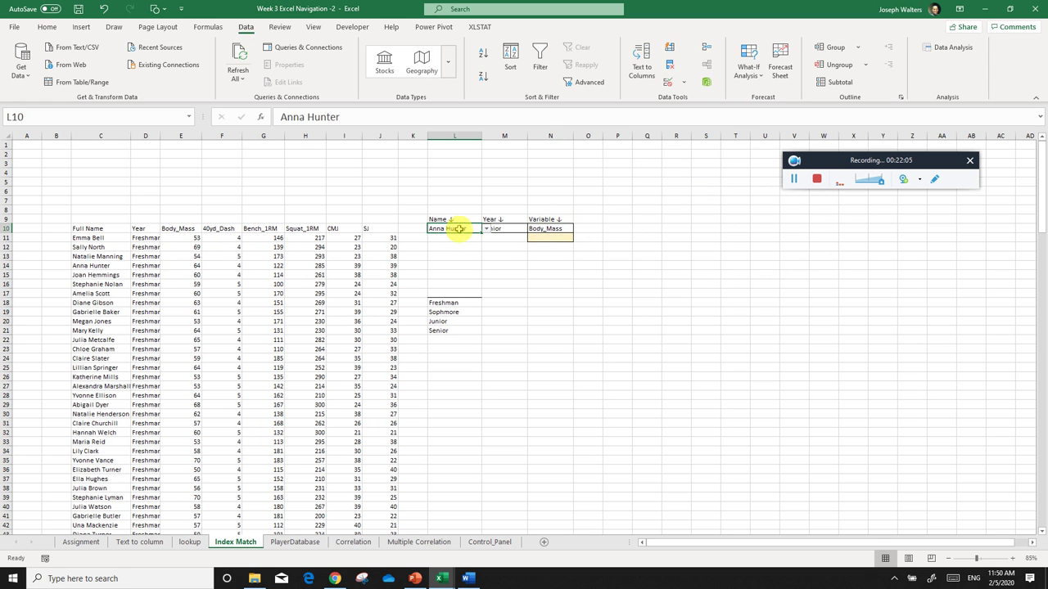
pyautogui.click(496, 235)
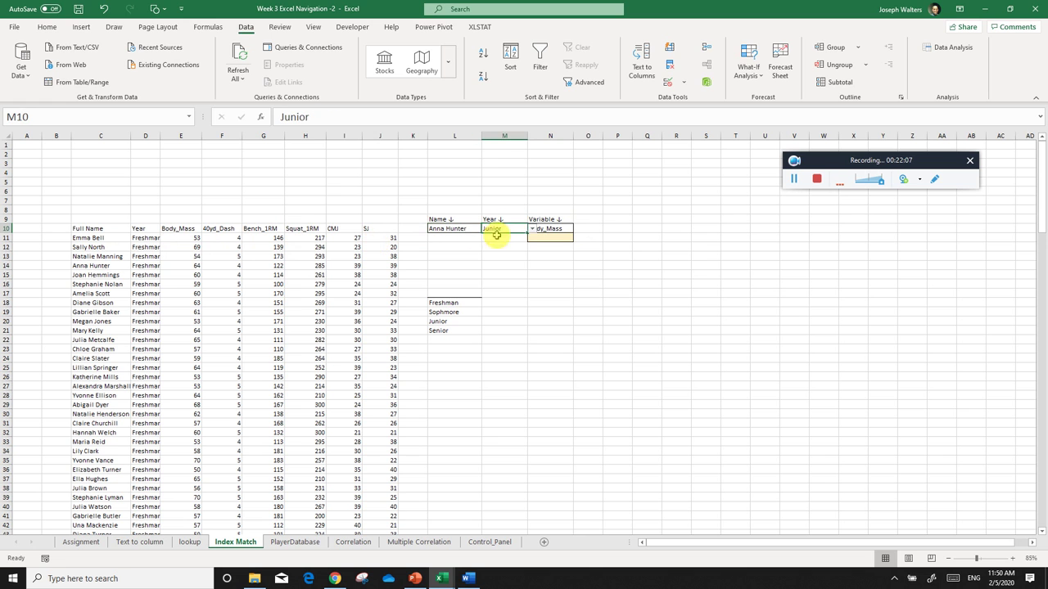
pyautogui.moveTo(145, 237); pyautogui.dragTo(147, 340)
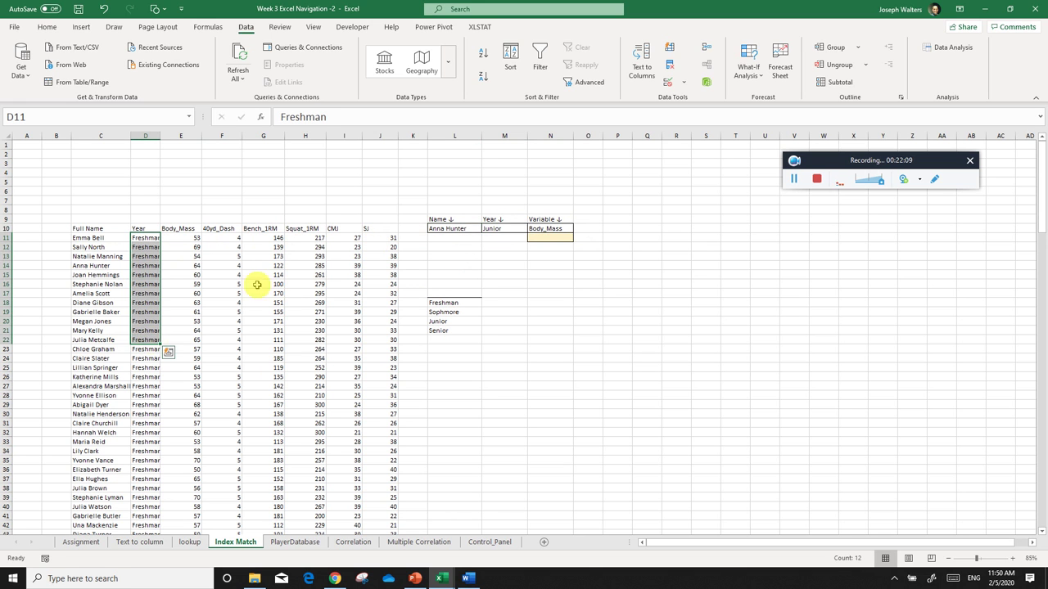
pyautogui.click(544, 230)
pyautogui.click(559, 219)
pyautogui.click(545, 227)
pyautogui.click(183, 228)
pyautogui.moveTo(207, 227); pyautogui.dragTo(372, 227)
pyautogui.click(413, 255)
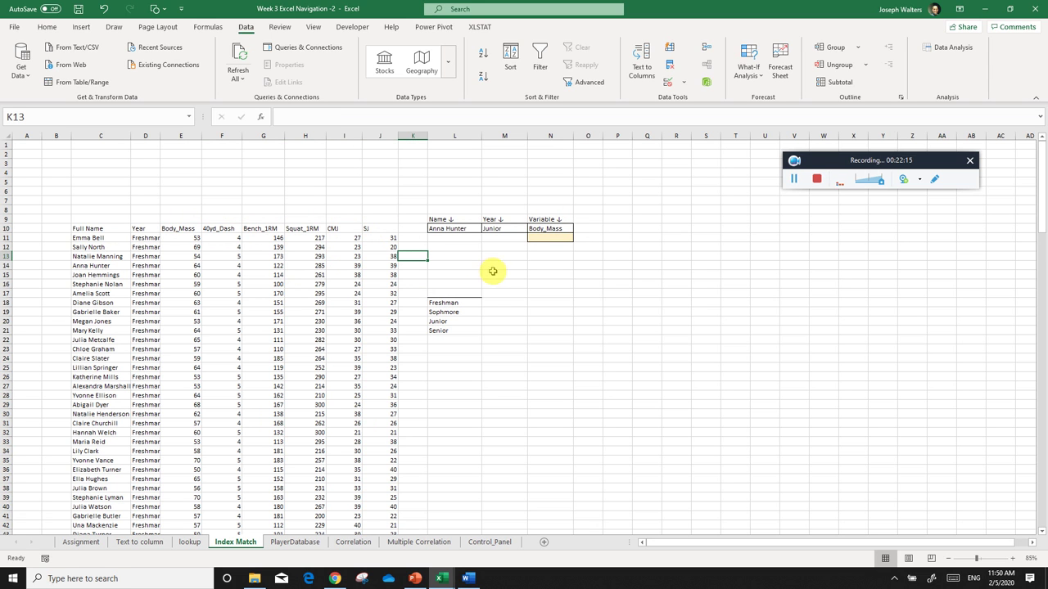
# - Go over the three criteria cells L10:N10 and select the result cell N11
pyautogui.click(465, 228)
pyautogui.click(501, 229)
pyautogui.click(545, 229)
pyautogui.click(563, 238)
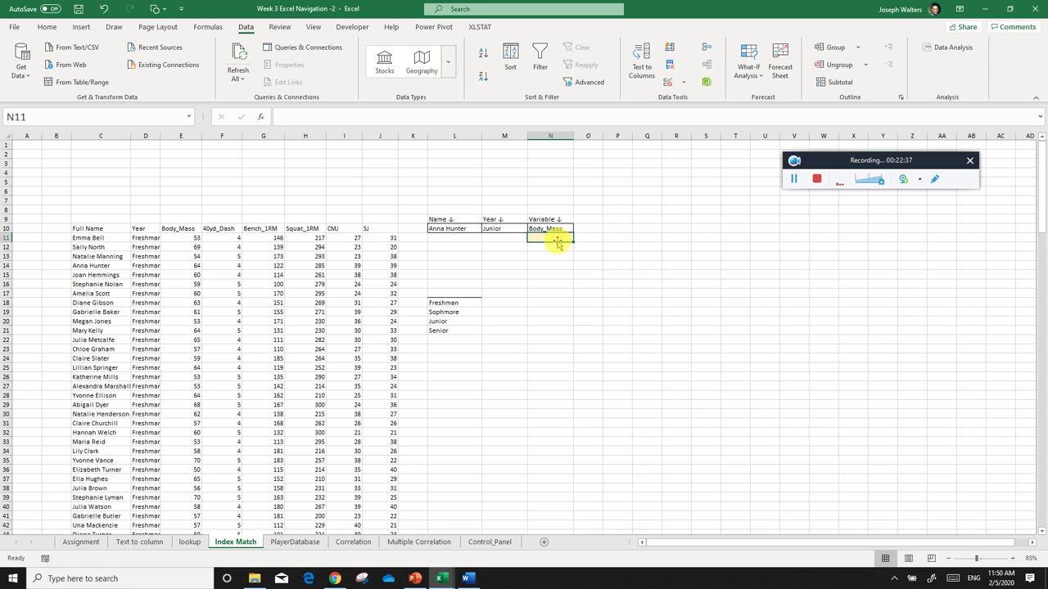
# - Start an INDEX formula in N11 with the whole data table C10:J175 as its array
pyautogui.write('=')
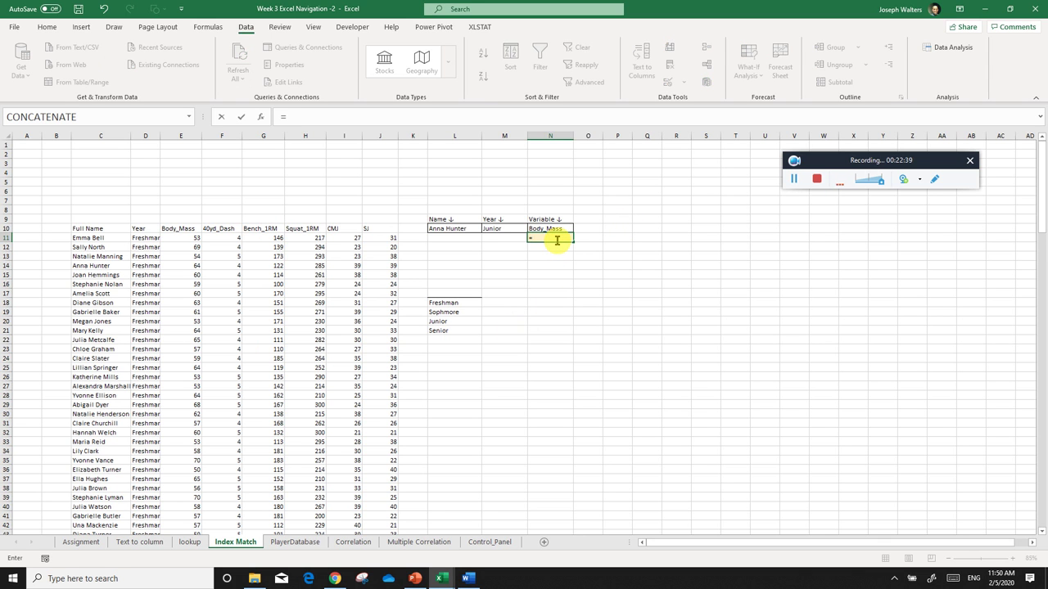
pyautogui.write('IND')
pyautogui.press('Tab')
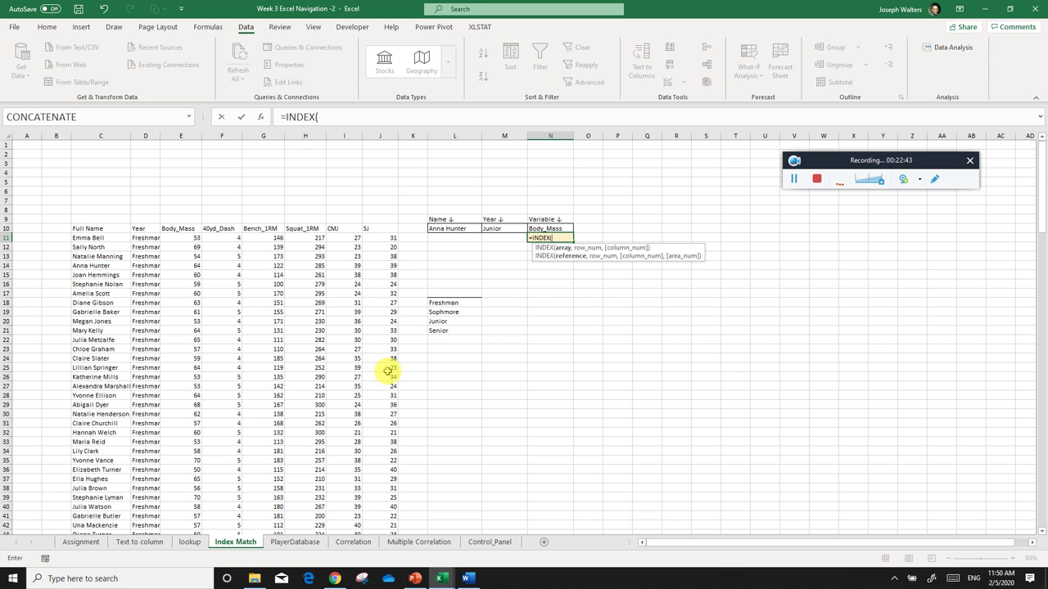
pyautogui.click(116, 228)
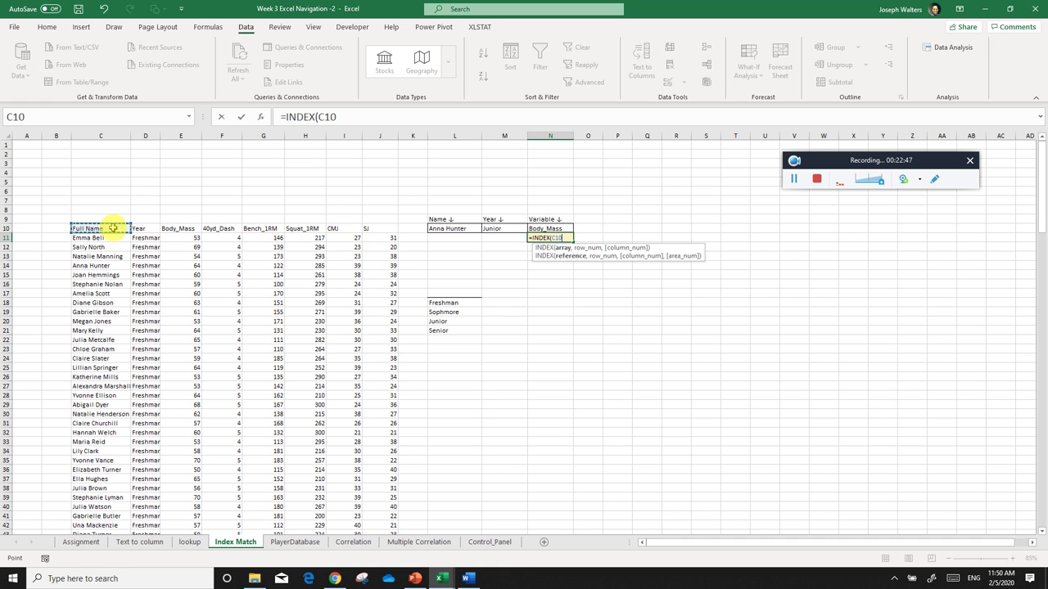
pyautogui.hotkey('ctrl', 'shift', 'Right')
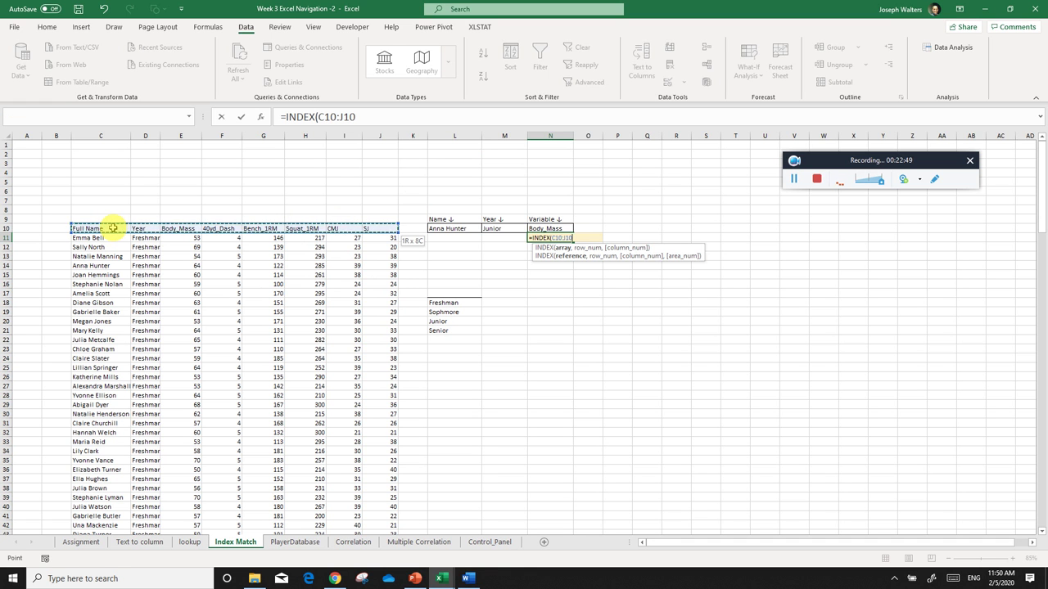
pyautogui.hotkey('ctrl', 'shift', 'Down')
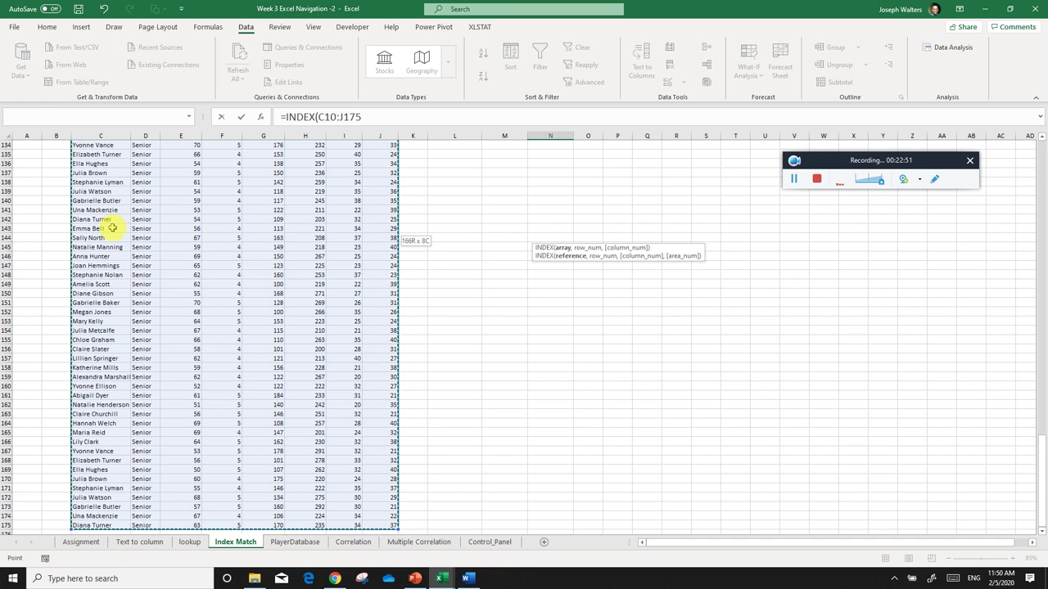
# - Make the INDEX array reference absolute as $C$10:$J$175 and continue to the row argument
pyautogui.click(328, 117)
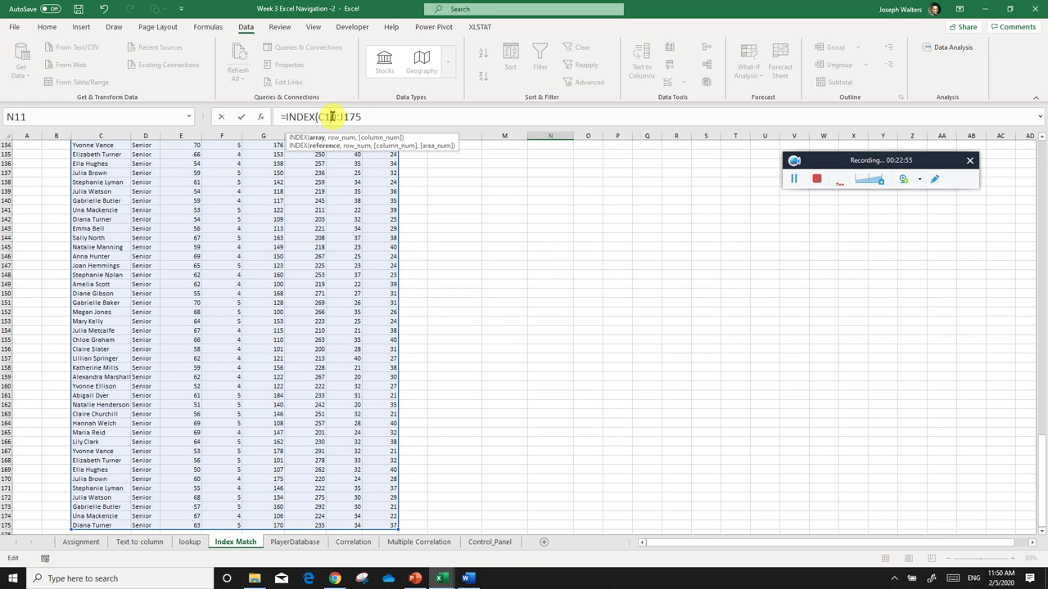
pyautogui.press('F4')
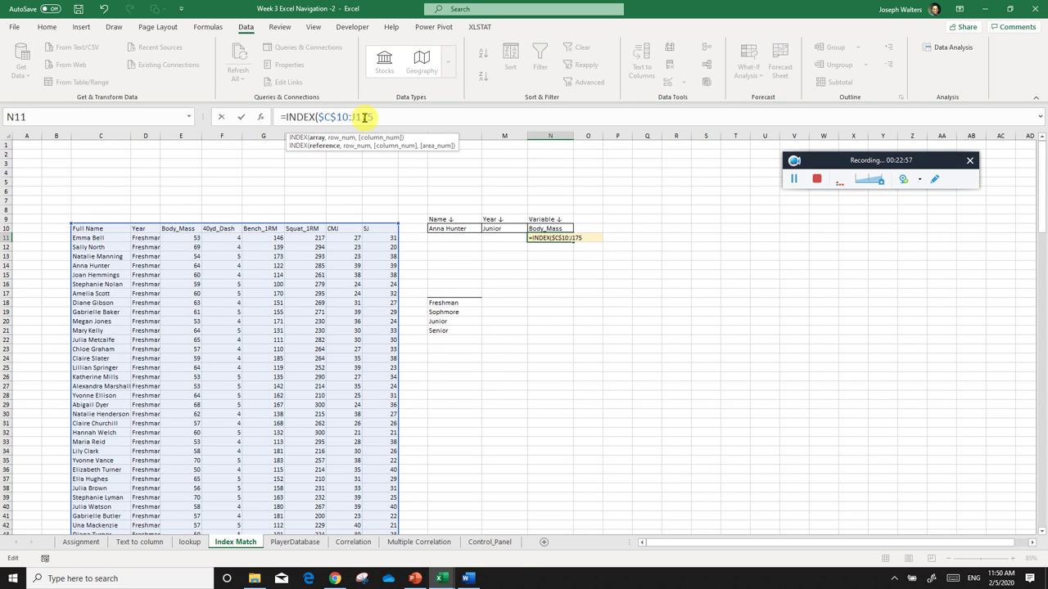
pyautogui.press('F4')
pyautogui.click(387, 117)
pyautogui.write(',')
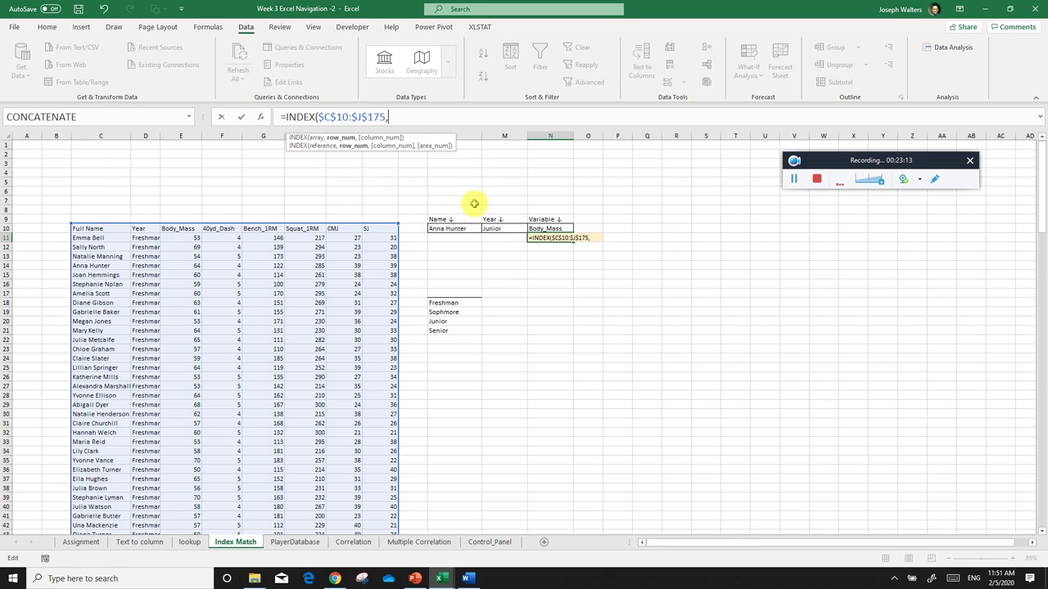
# - Use a MATCH function for the row number, with the combined name and year L10&M10 as its lookup value
pyautogui.write('mat')
pyautogui.press('Tab')
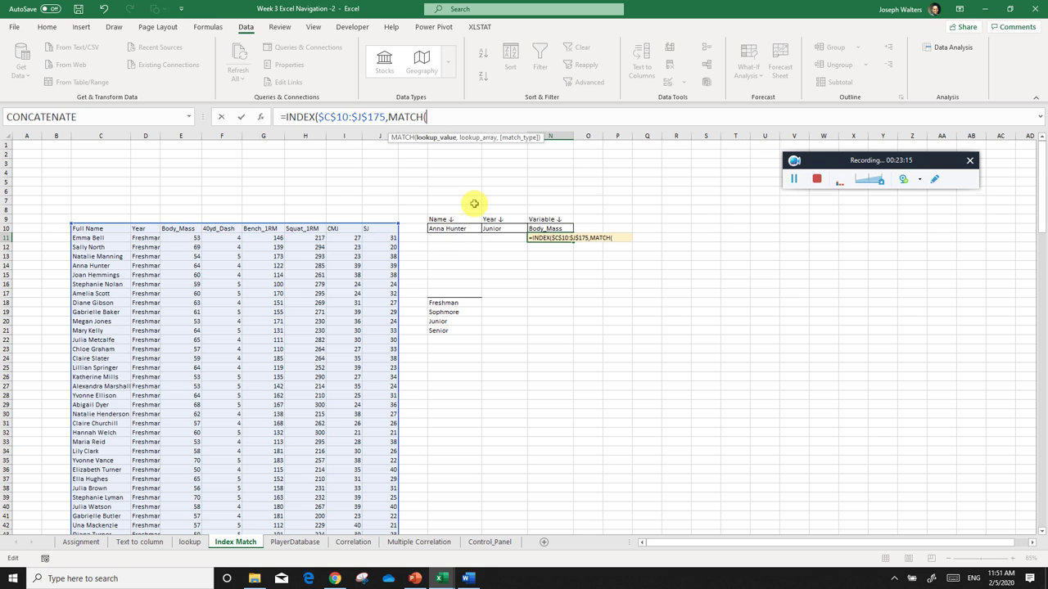
pyautogui.click(438, 229)
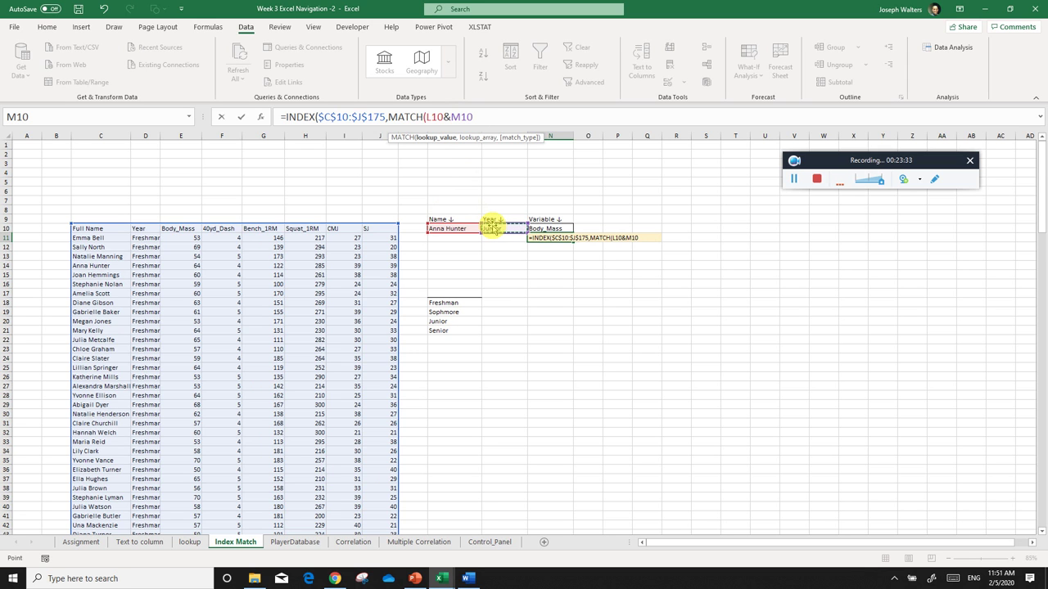
pyautogui.write(',')
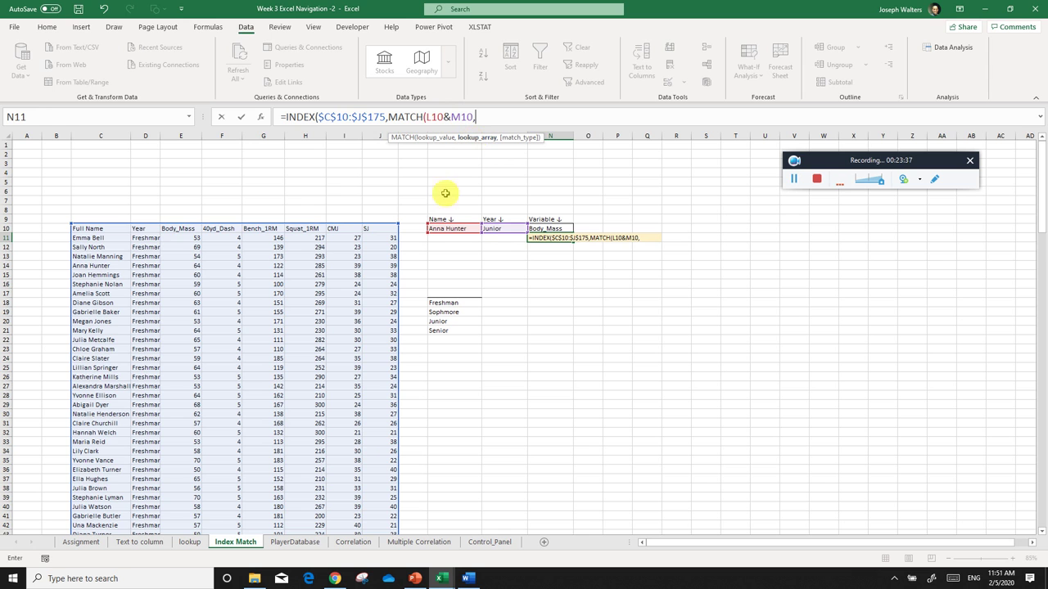
# - Set the row MATCH's lookup array to listnames2&D11:D175 with exact match 0 and close the function
pyautogui.click(98, 238)
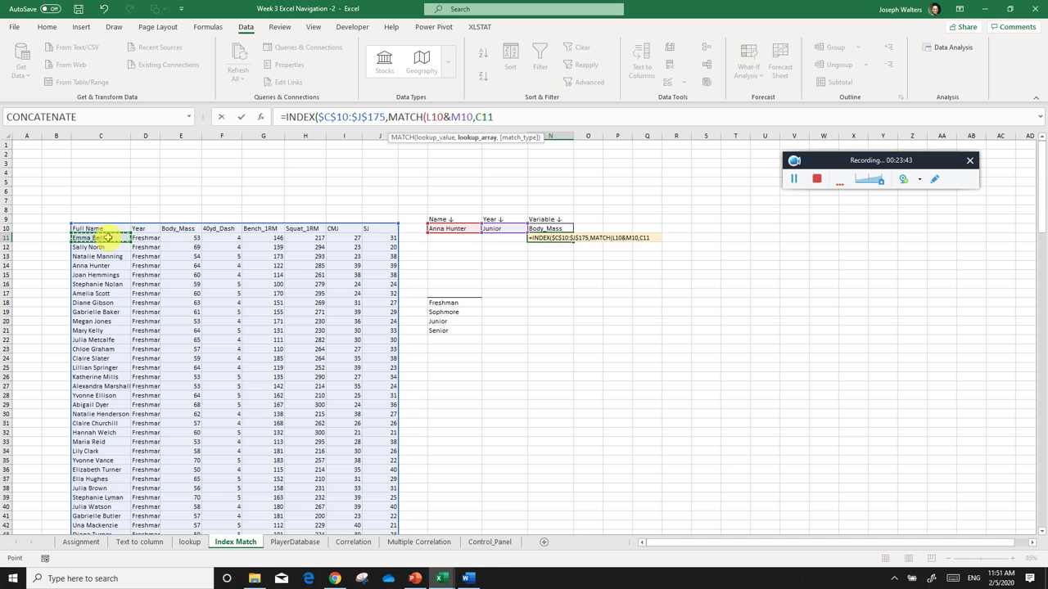
pyautogui.hotkey('ctrl', 'shift', 'Down')
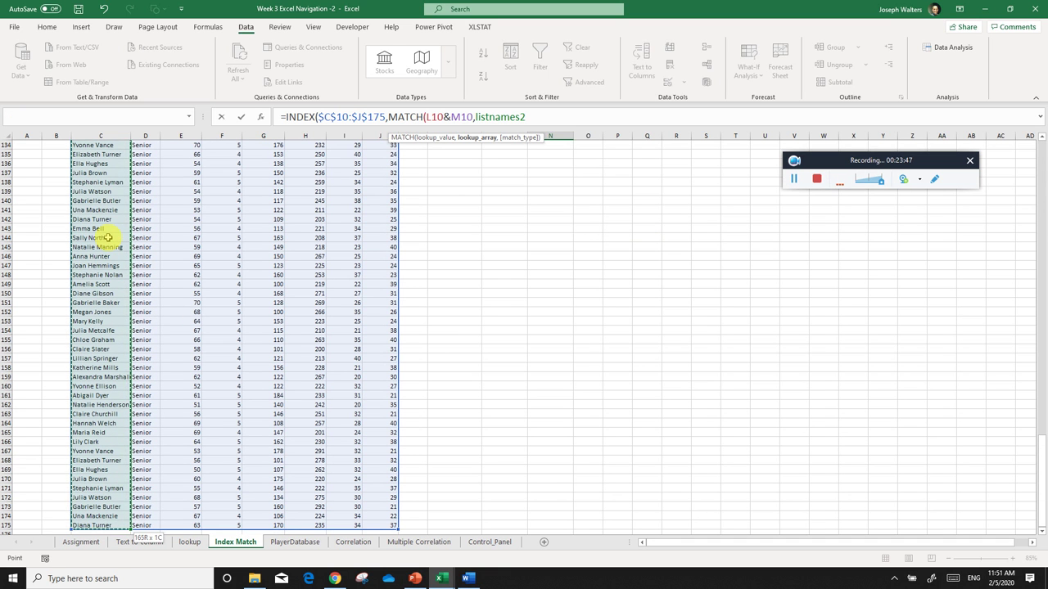
pyautogui.write('&')
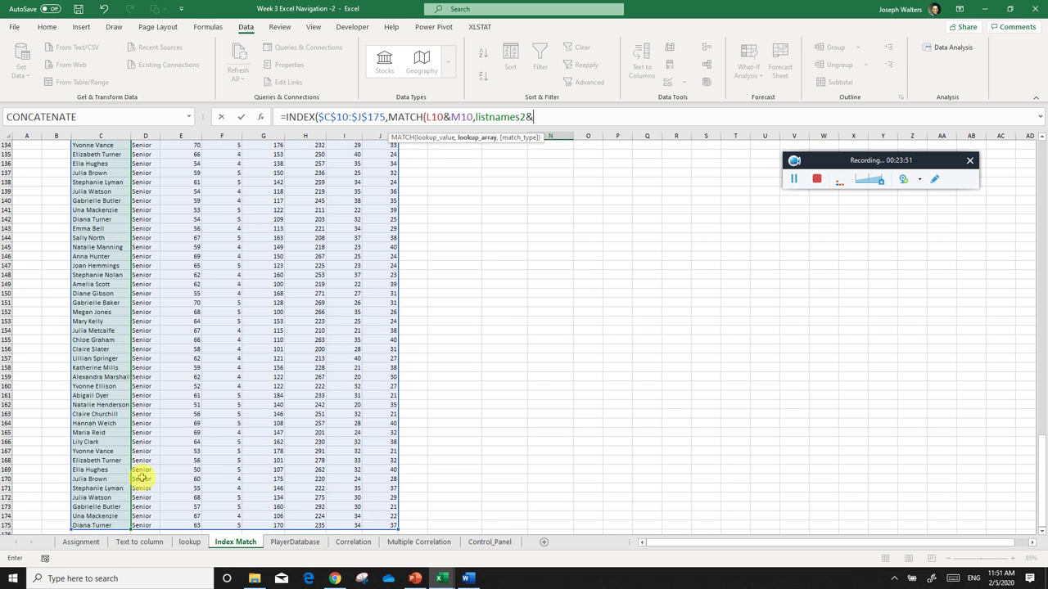
pyautogui.click(143, 525)
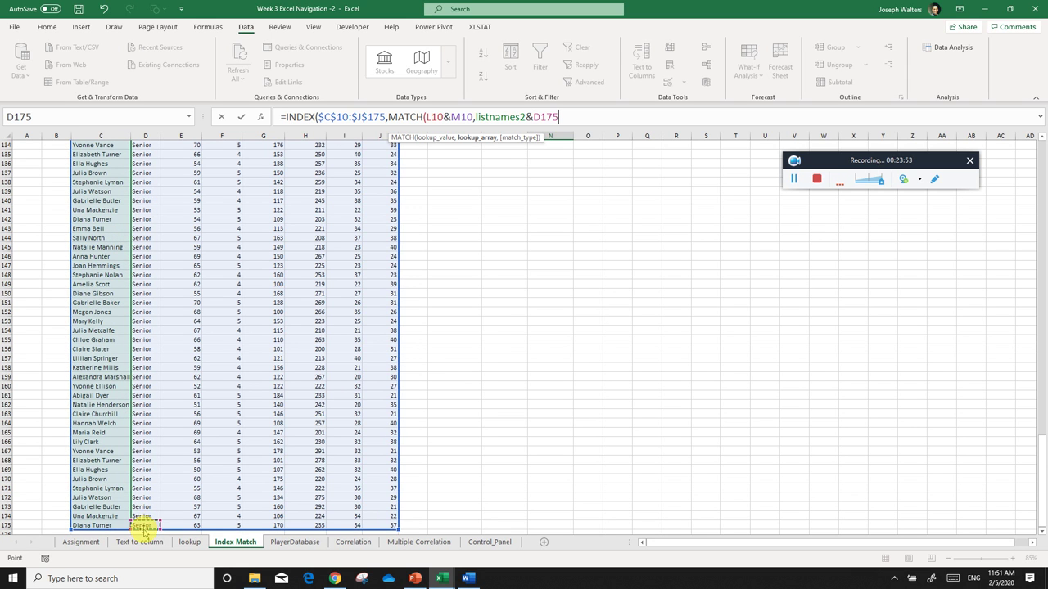
pyautogui.hotkey('ctrl', 'shift', 'Up')
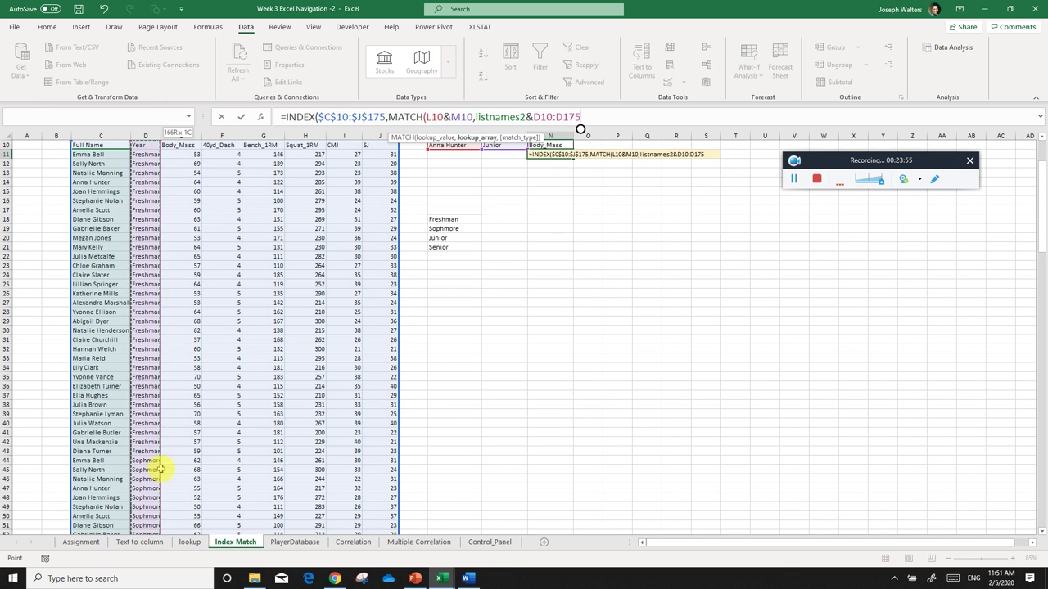
pyautogui.scroll(1, 175, 253)
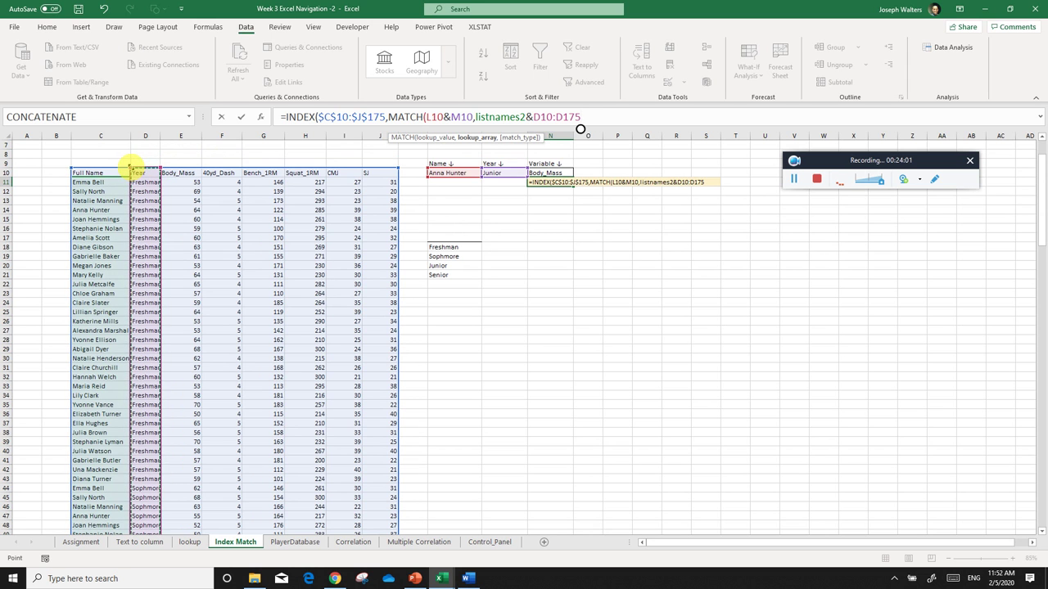
pyautogui.moveTo(132, 170); pyautogui.dragTo(133, 174)
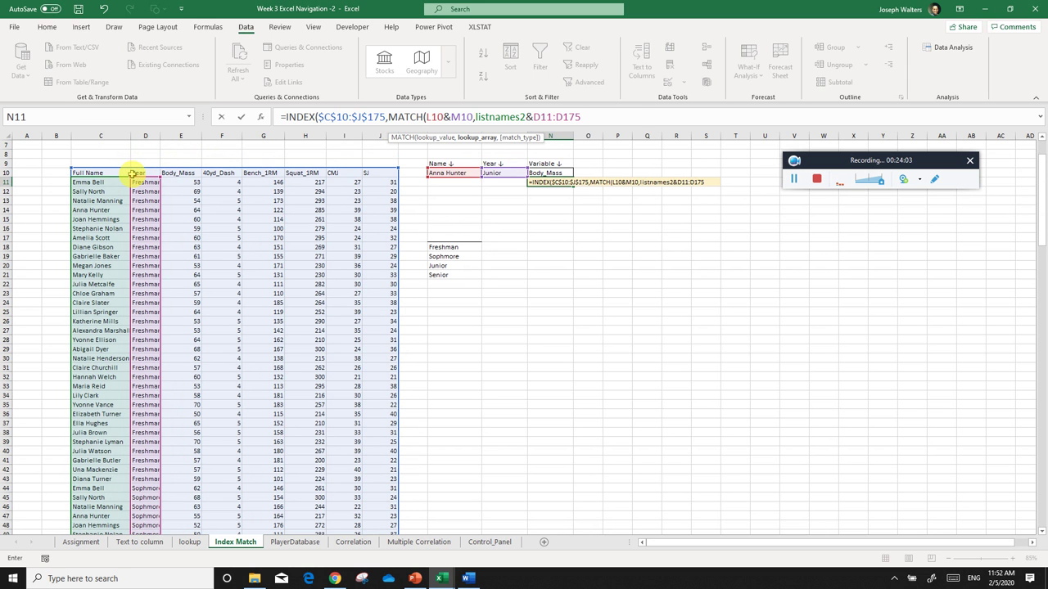
pyautogui.click(609, 116)
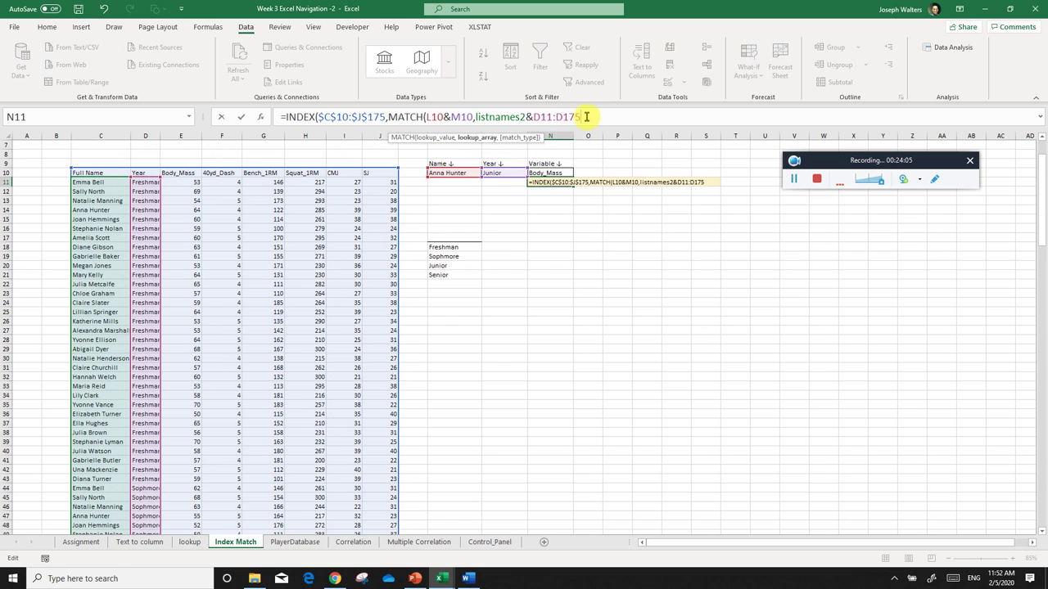
pyautogui.write(',')
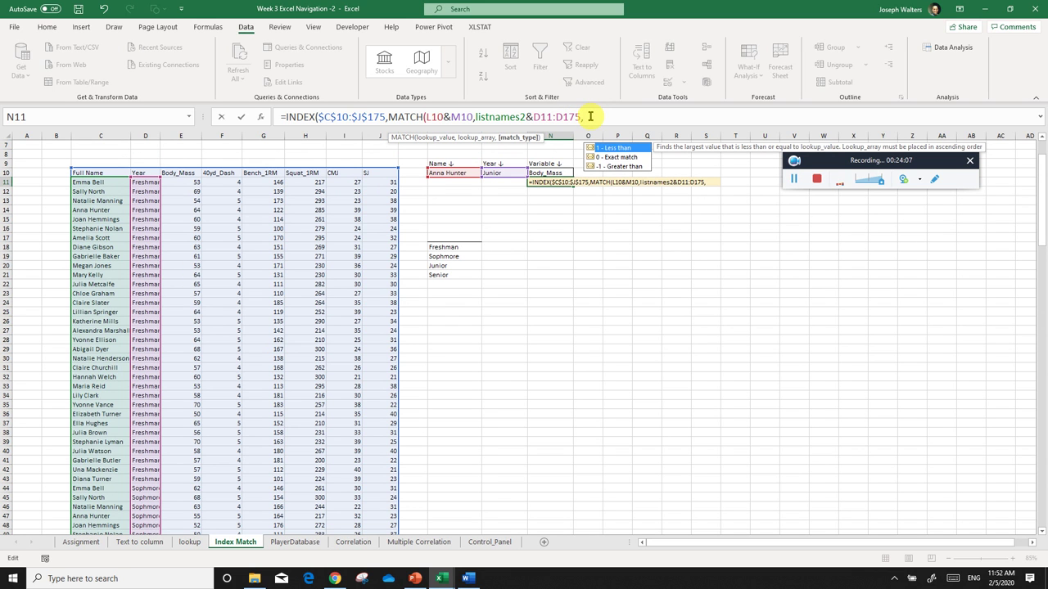
pyautogui.write('0)')
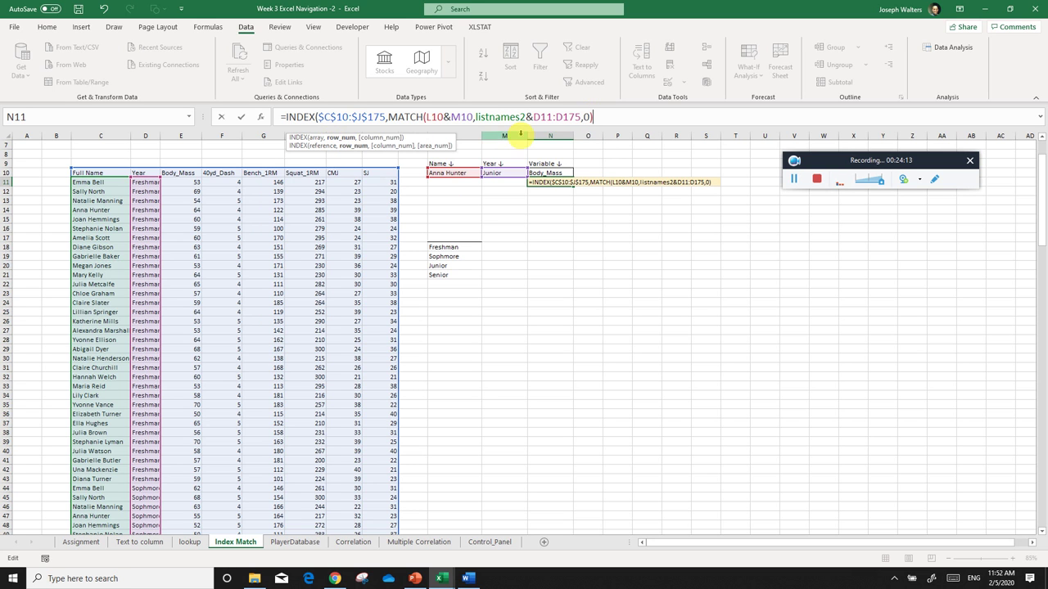
# - Add MATCH(N10,C10:J10,0) as the column argument and enter the completed INDEX formula
pyautogui.write(',')
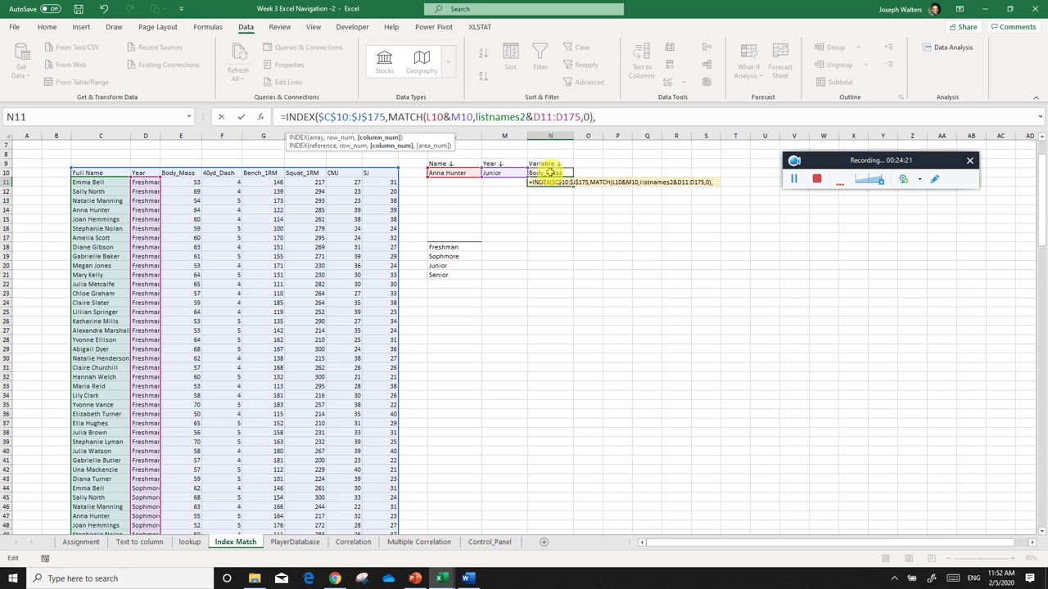
pyautogui.write('mac')
pyautogui.press('Tab')
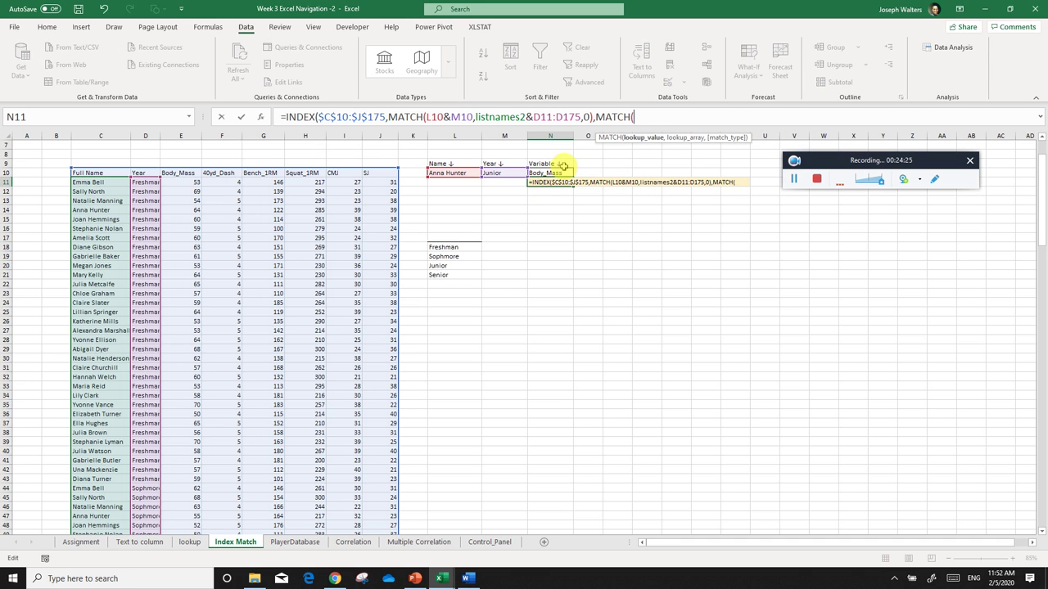
pyautogui.click(555, 173)
pyautogui.write(',')
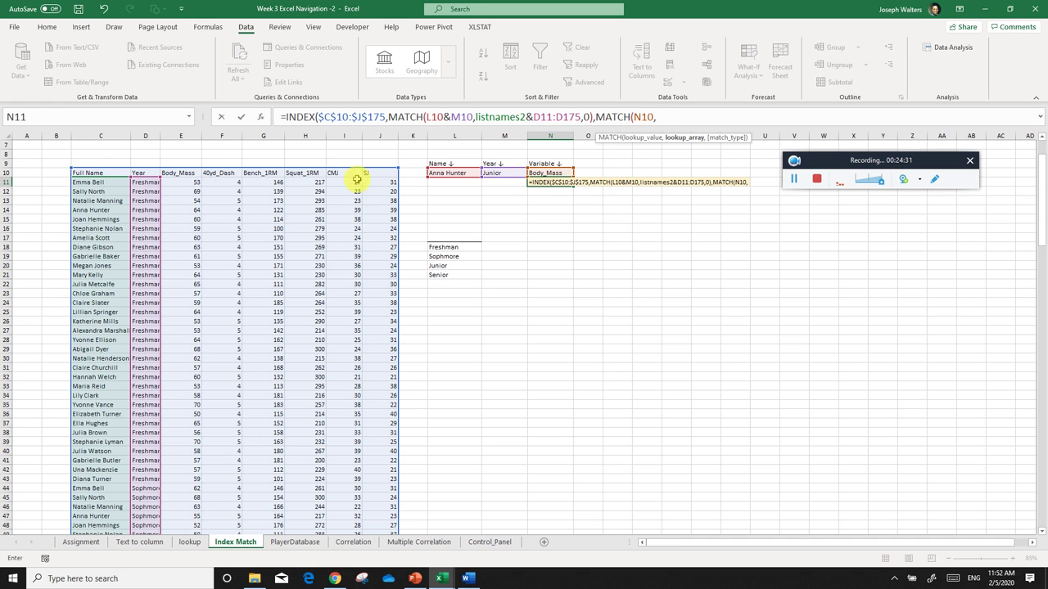
pyautogui.moveTo(90, 173); pyautogui.dragTo(386, 175)
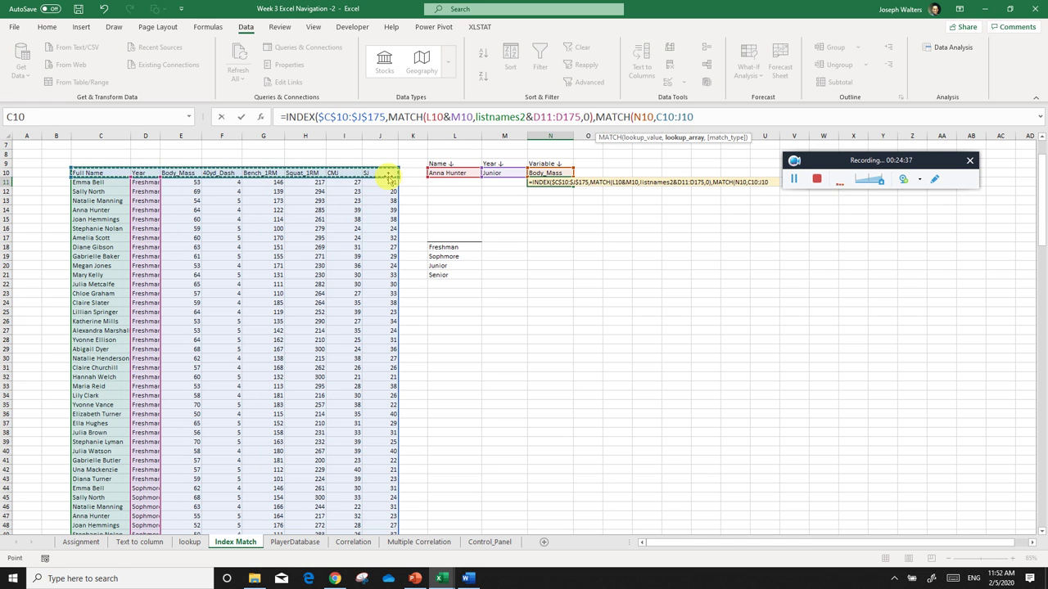
pyautogui.write(',')
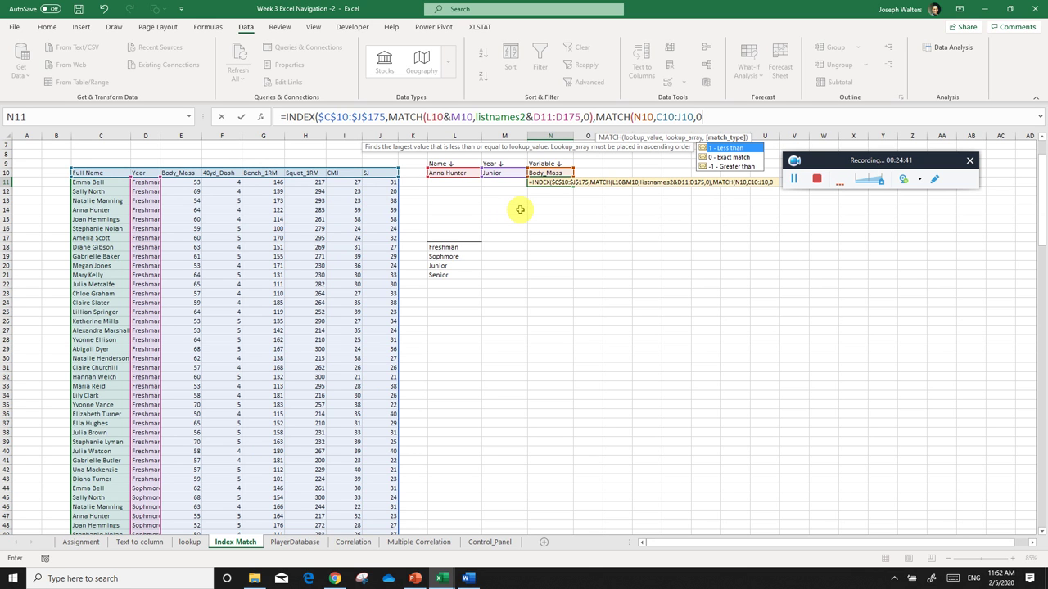
pyautogui.write('0)')
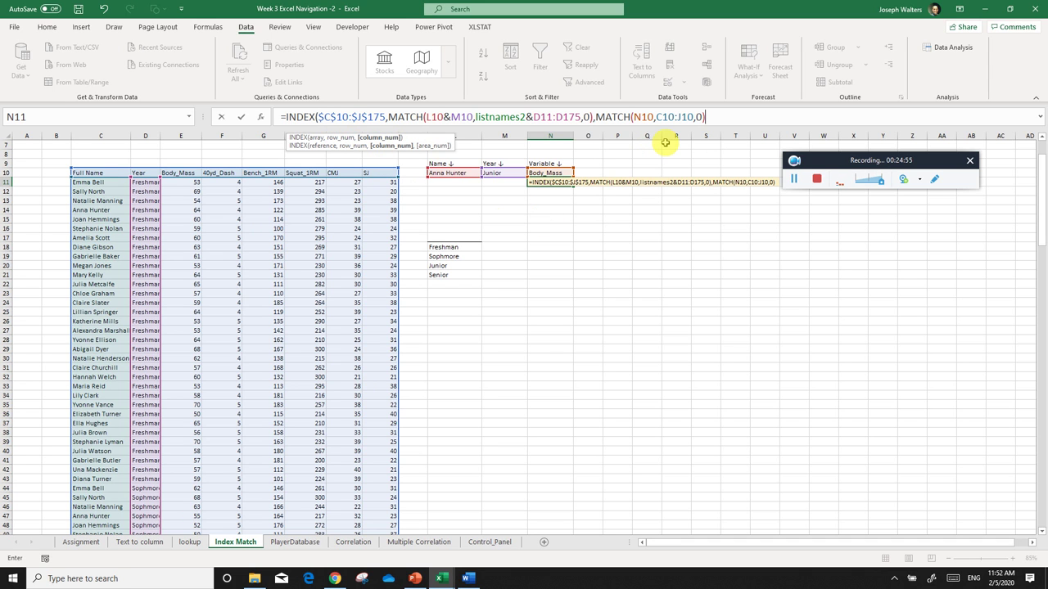
pyautogui.write(')')
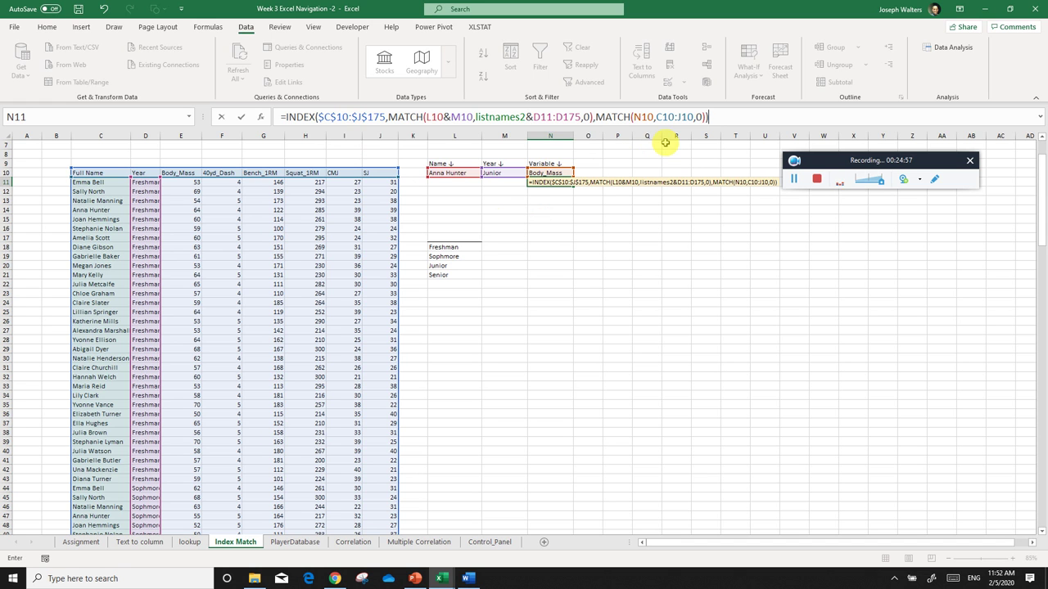
pyautogui.press('Return')
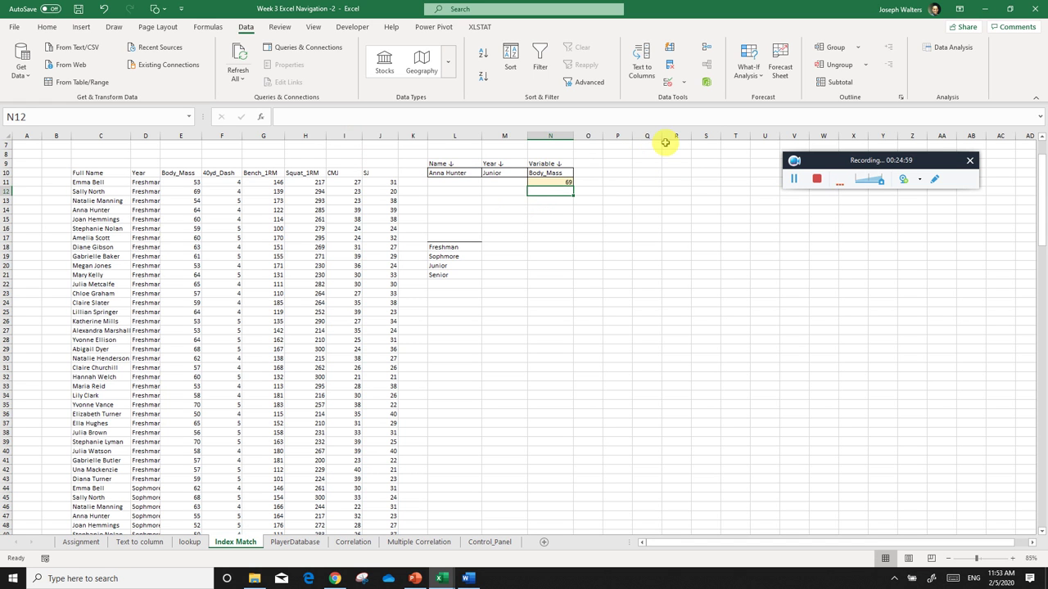
# - Review the formula in N11 and the name, year and variable selections in L10:N10
pyautogui.click(559, 182)
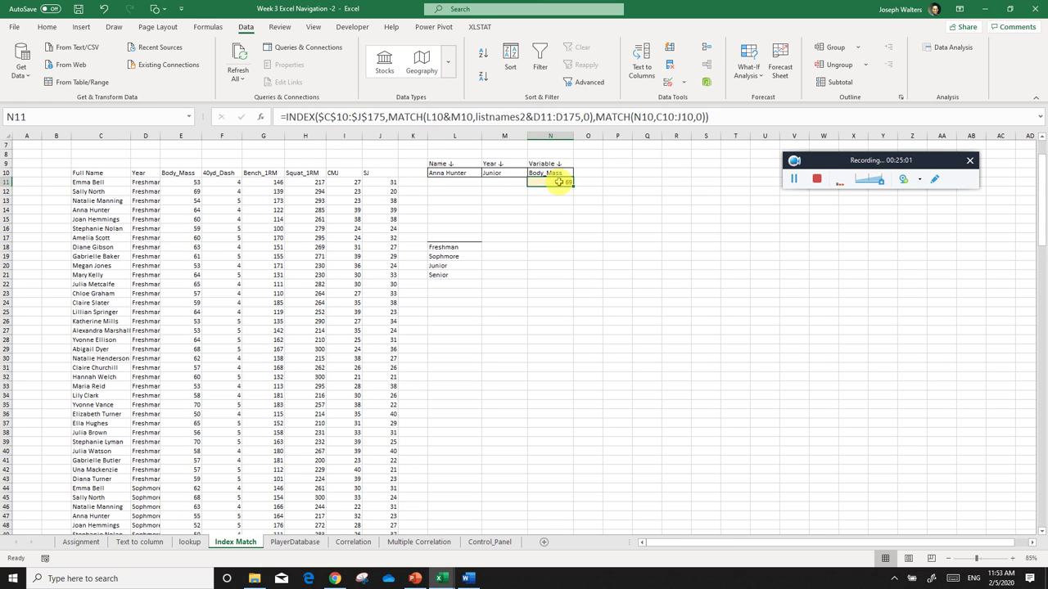
pyautogui.click(460, 173)
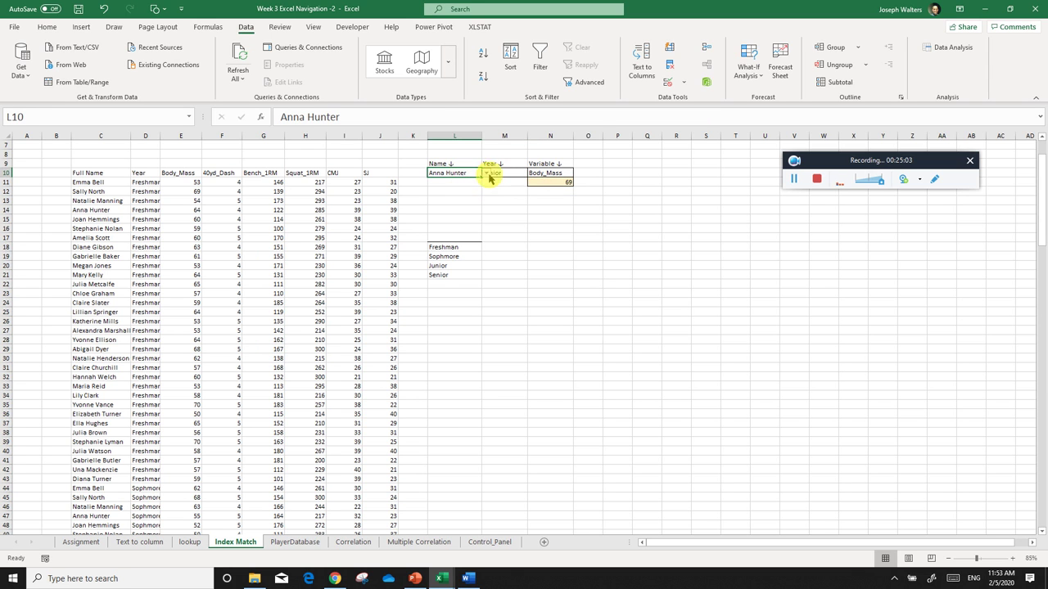
pyautogui.click(505, 174)
pyautogui.click(550, 174)
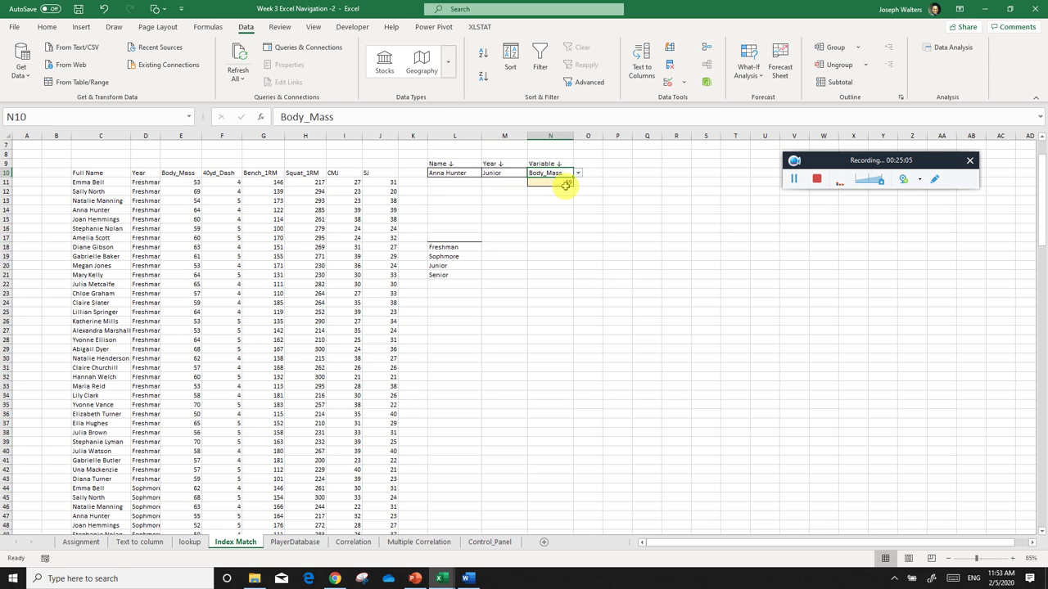
# - Test the lookup with the years Freshman and Senior in M10, and finish on Sophmore
pyautogui.click(516, 172)
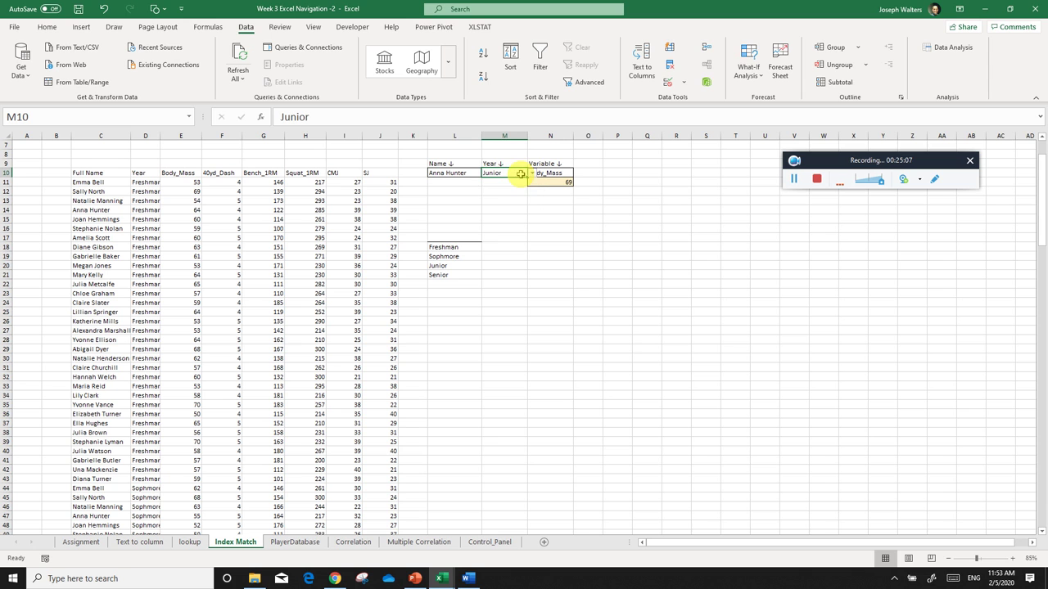
pyautogui.click(532, 173)
pyautogui.click(495, 180)
pyautogui.click(532, 174)
pyautogui.click(509, 199)
pyautogui.click(532, 174)
pyautogui.click(496, 185)
# - Choose the athlete listed in row 16 of the table as the name in L10
pyautogui.click(475, 172)
pyautogui.click(485, 173)
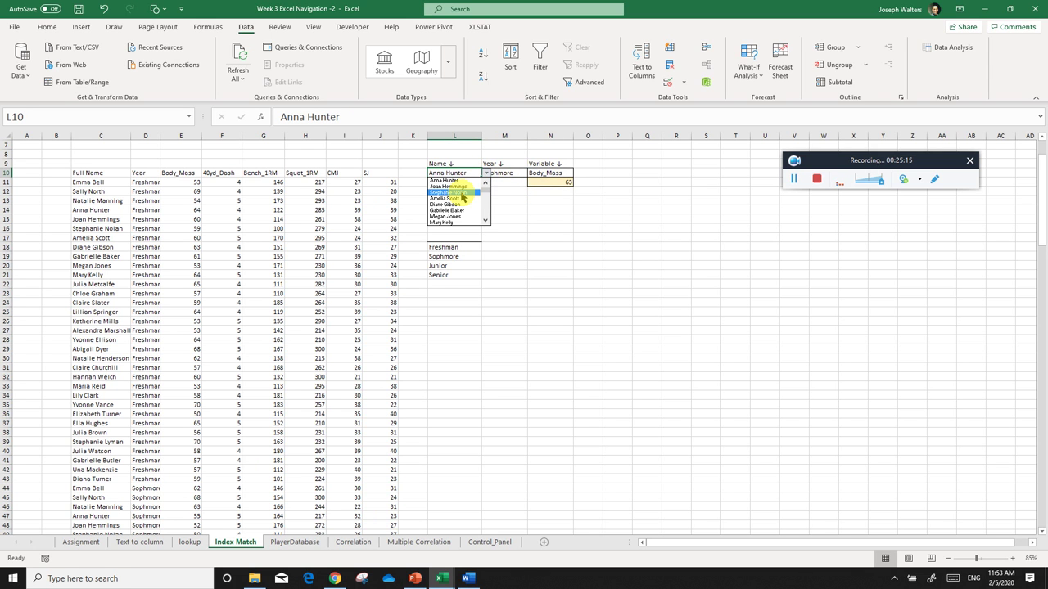
pyautogui.click(461, 193)
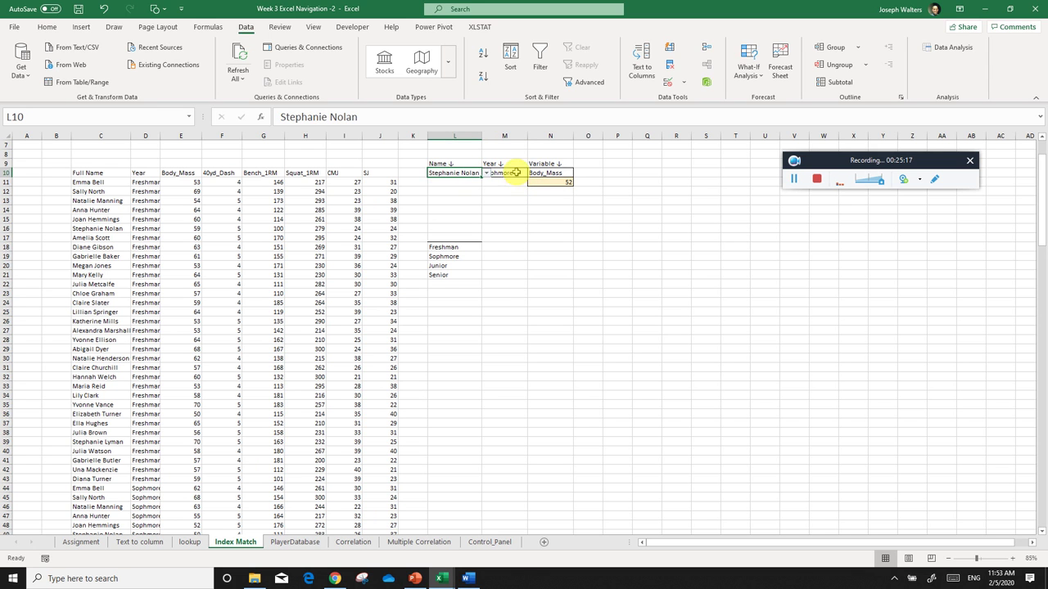
# - Test the lookup with the variables Squat_1RM, 40yd_Dash and Bench_1RM in N10, and finish on Bench_1RM
pyautogui.click(553, 173)
pyautogui.click(579, 175)
pyautogui.click(565, 200)
pyautogui.click(605, 207)
pyautogui.click(571, 173)
pyautogui.click(578, 172)
pyautogui.click(561, 187)
pyautogui.click(579, 173)
pyautogui.click(556, 192)
pyautogui.click(578, 173)
pyautogui.click(562, 198)
pyautogui.click(582, 175)
pyautogui.click(569, 173)
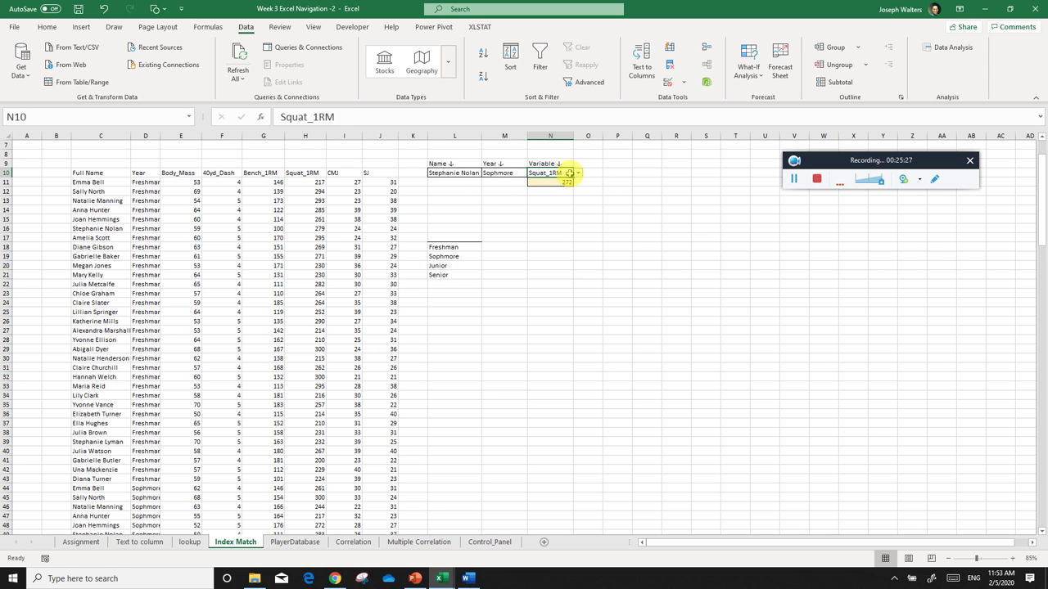
pyautogui.click(579, 173)
pyautogui.click(563, 192)
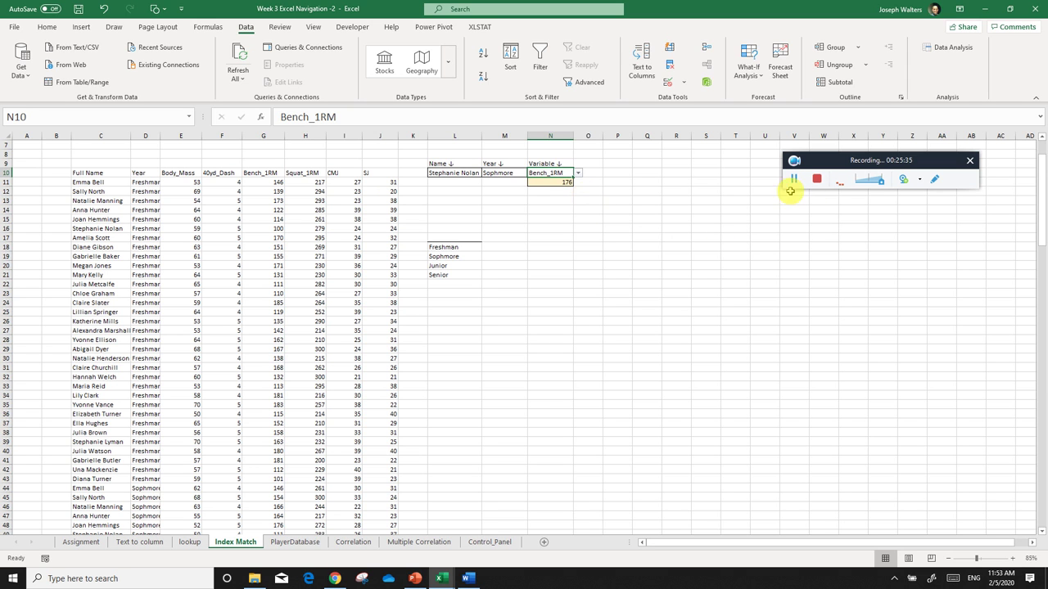
pyautogui.click(817, 180)
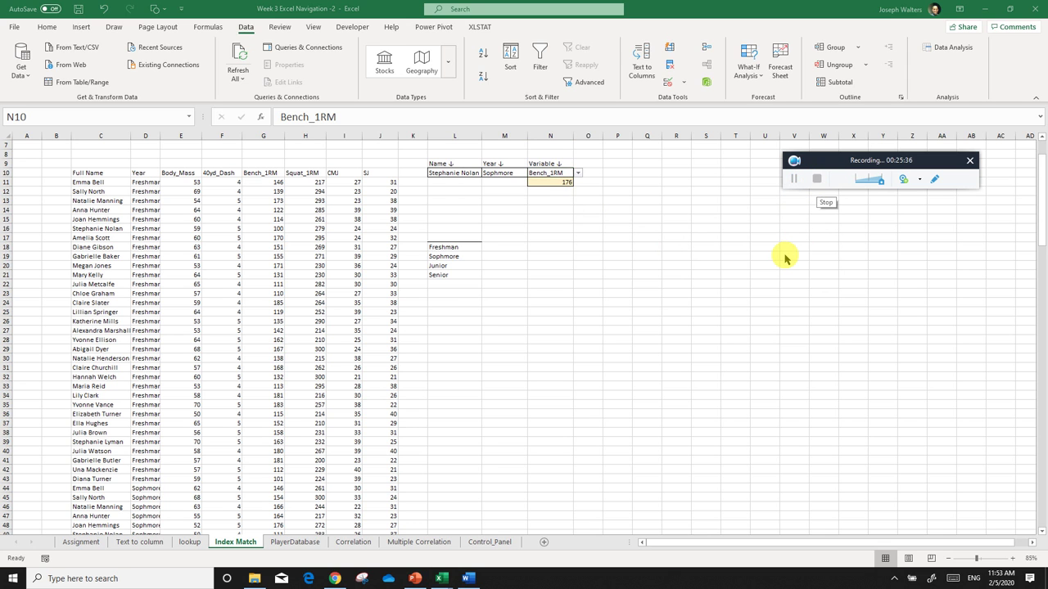